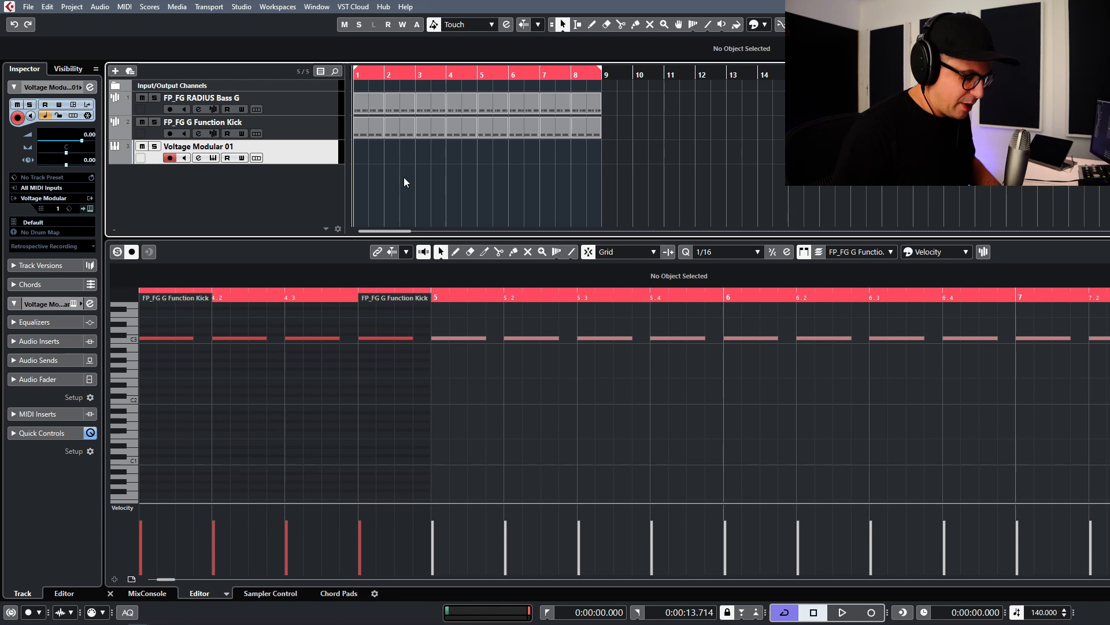
Step: Delete the bass and kick clips after bar 4 and shorten the loop range to bars 1–4
{"action": "key", "text": "space"}
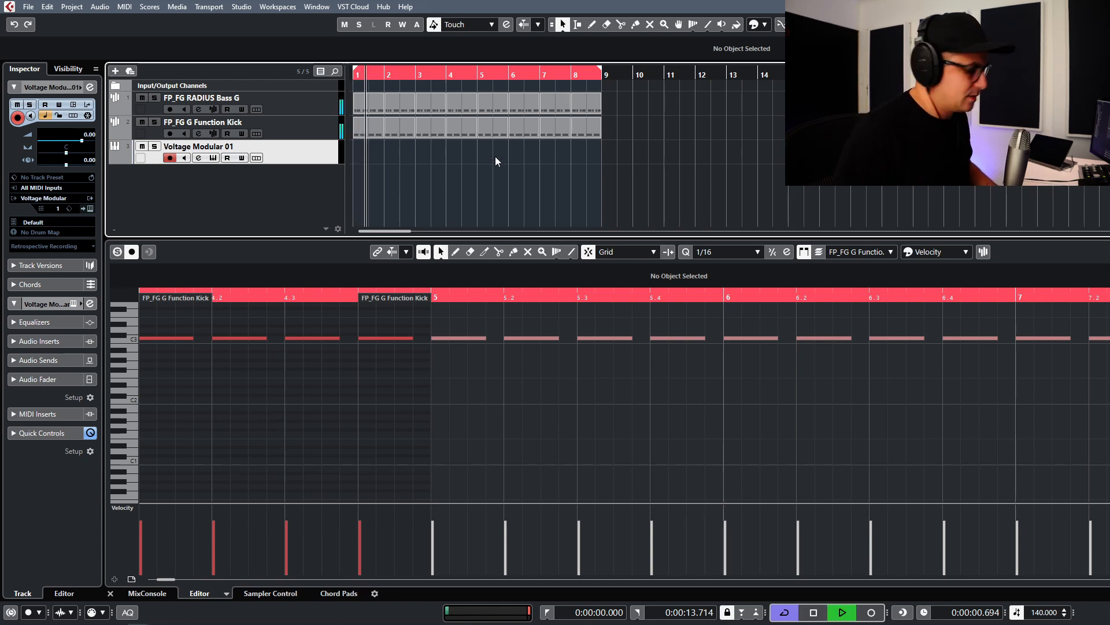
{"action": "key", "text": "space"}
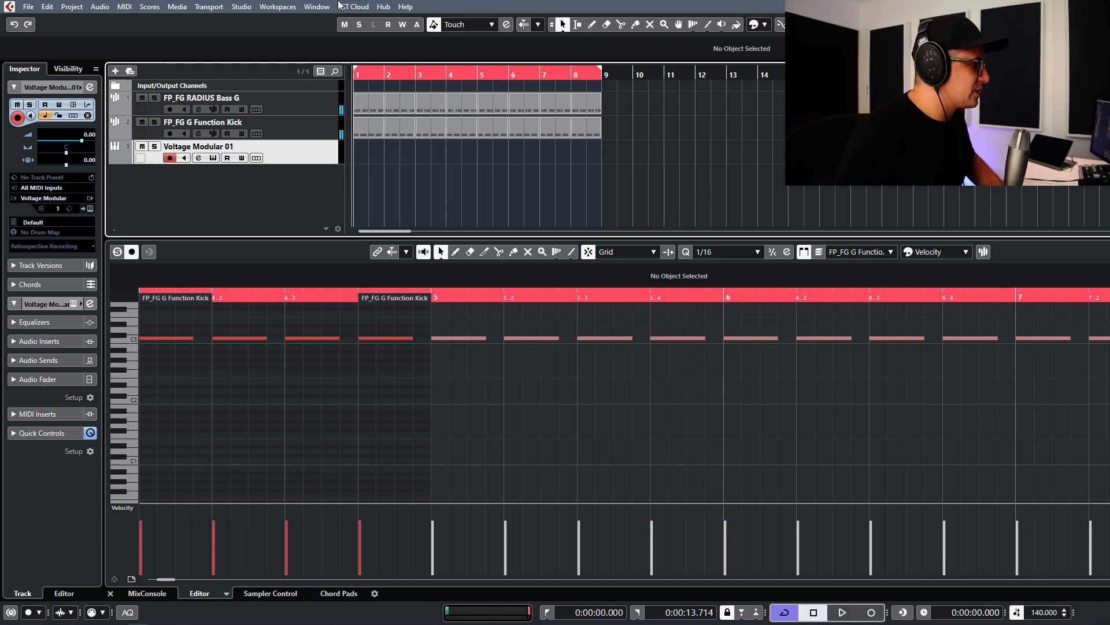
{"action": "key", "text": "alt+1"}
{"action": "left_click_drag", "start_coordinate": [596, 70], "coordinate": [512, 158]}
{"action": "key", "text": "Delete"}
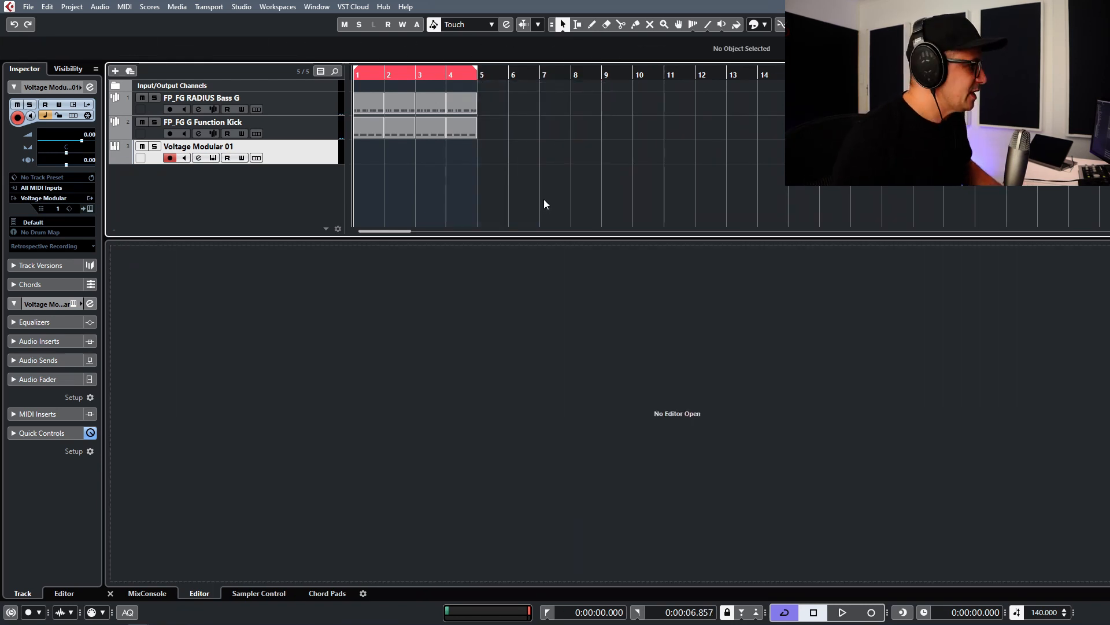
{"action": "key", "text": "alt+2"}
{"action": "key", "text": "h"}
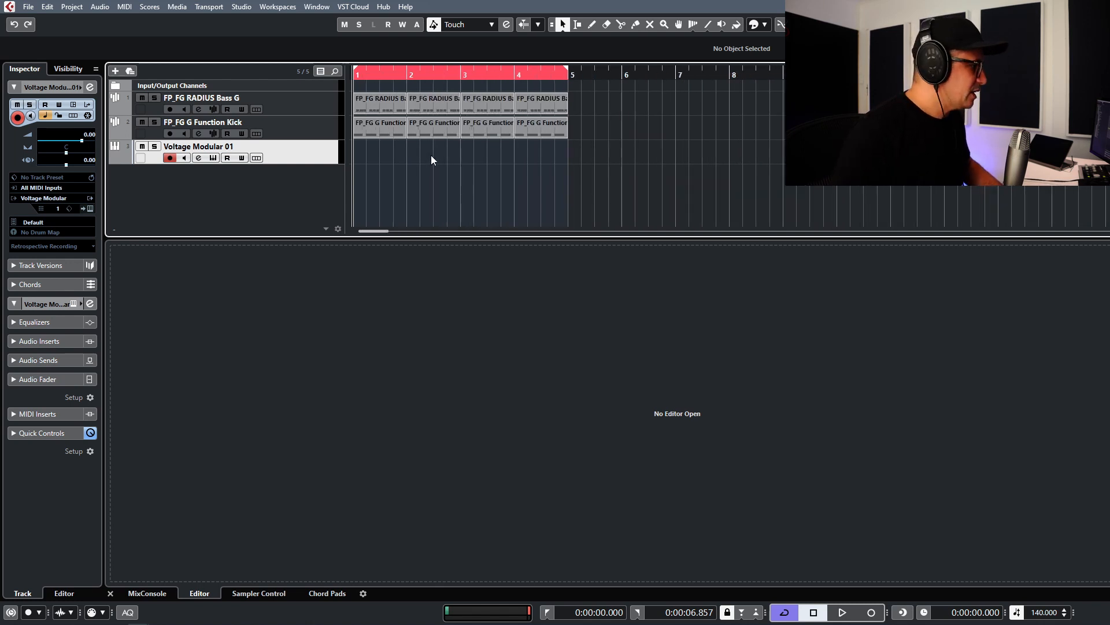
Step: Open the Voltage Modular instrument and add Super Oscillator, Oscillator, Amplifier and Envelope Generator modules to the rack
{"action": "left_click", "coordinate": [217, 158]}
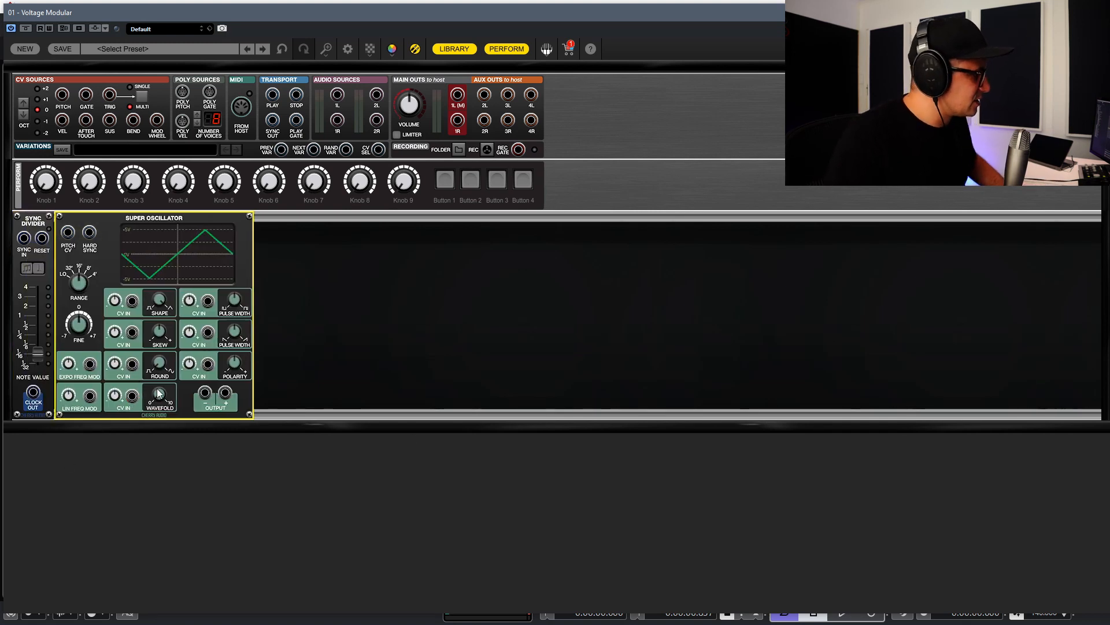
{"action": "mouse_move", "coordinate": [158, 393]}
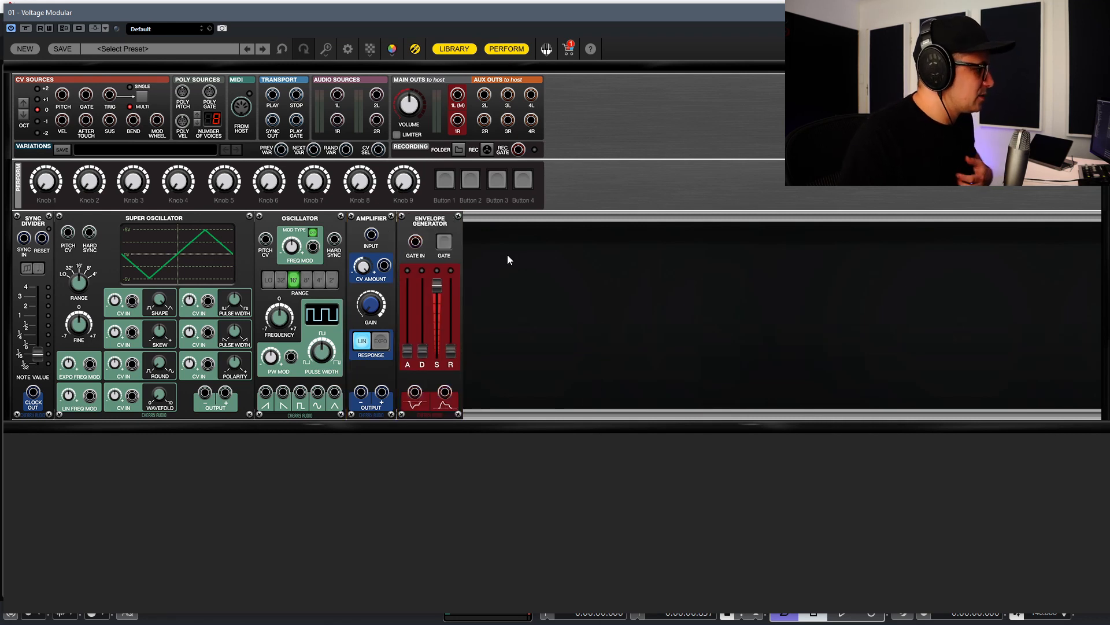
{"action": "left_click_drag", "start_coordinate": [623, 251], "coordinate": [765, 416]}
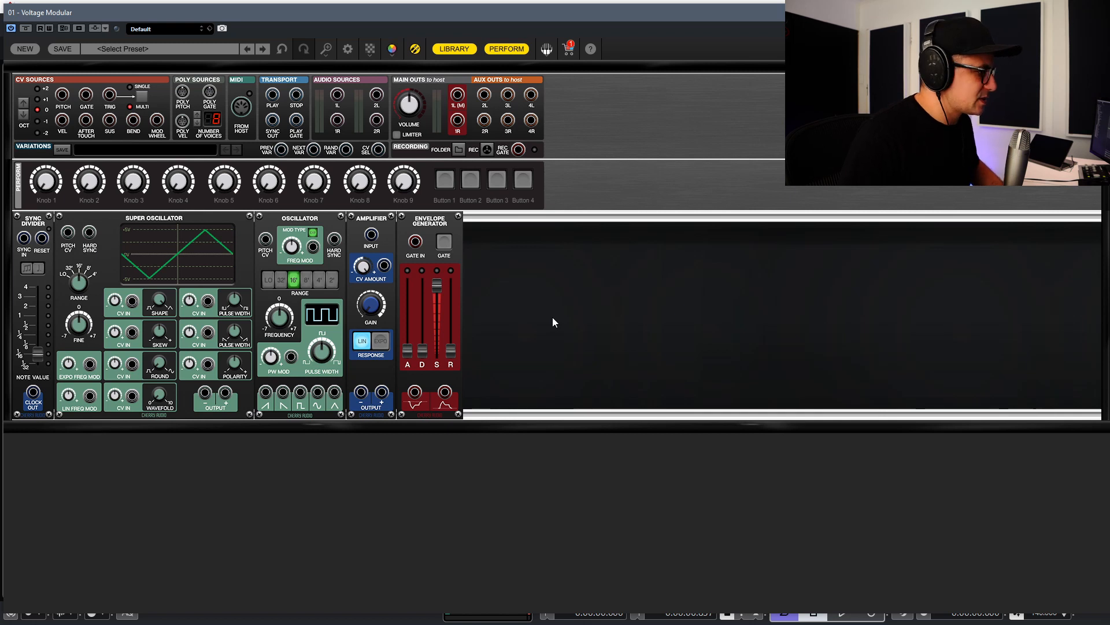
{"action": "left_click_drag", "start_coordinate": [553, 323], "coordinate": [641, 339]}
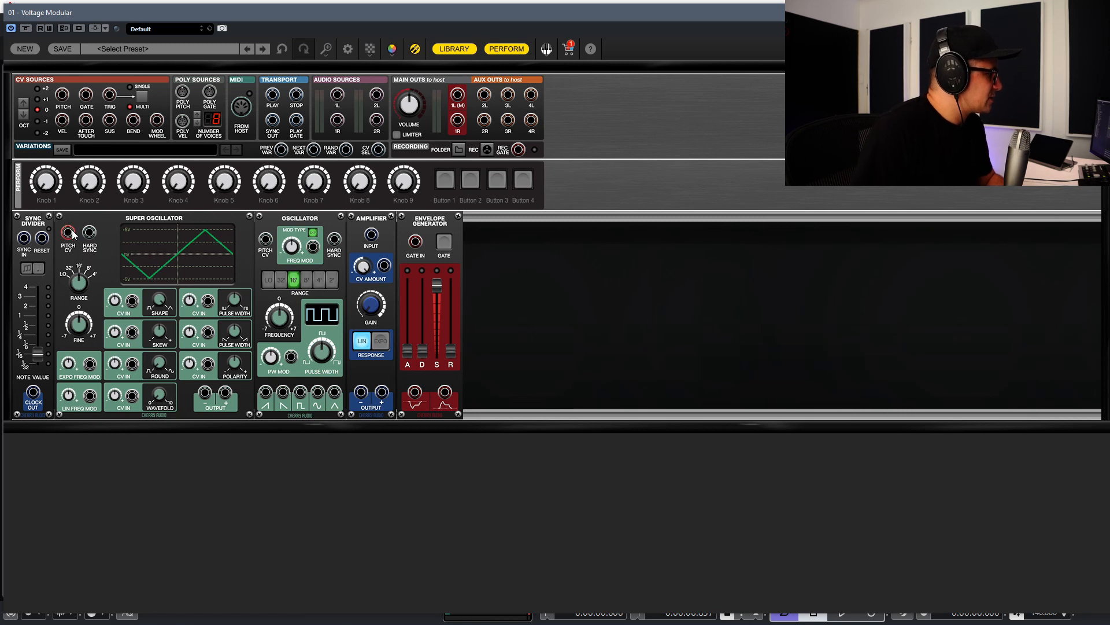
Step: Patch the Pitch CV source to the Super Oscillator's Pitch CV and the Gate source to the Envelope Generator's Gate In
{"action": "left_click_drag", "start_coordinate": [73, 234], "coordinate": [68, 101]}
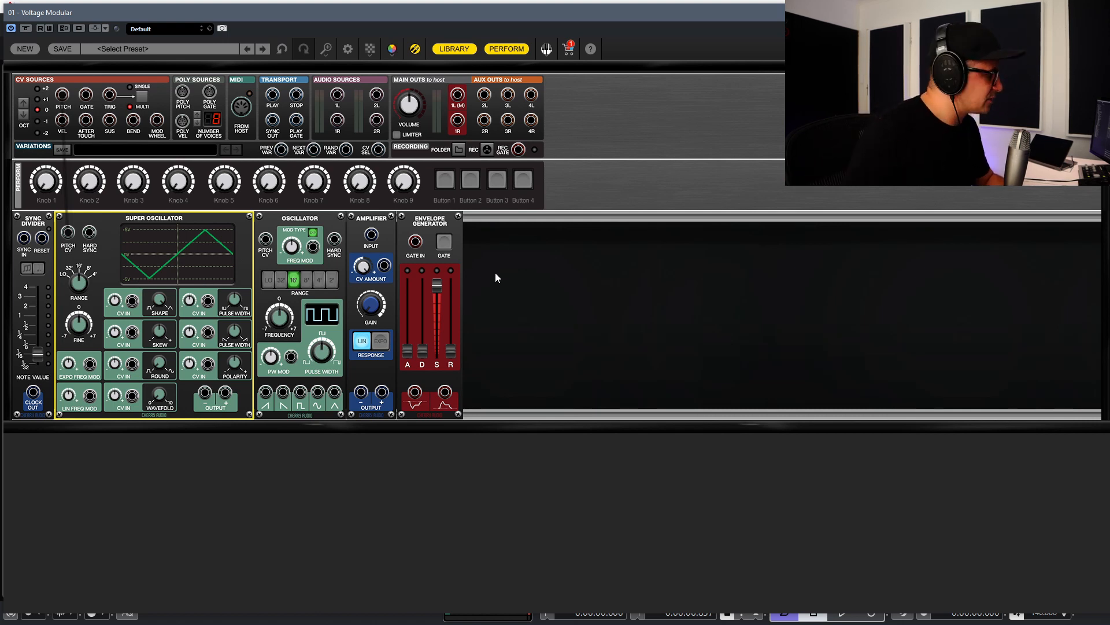
{"action": "left_click", "coordinate": [496, 274]}
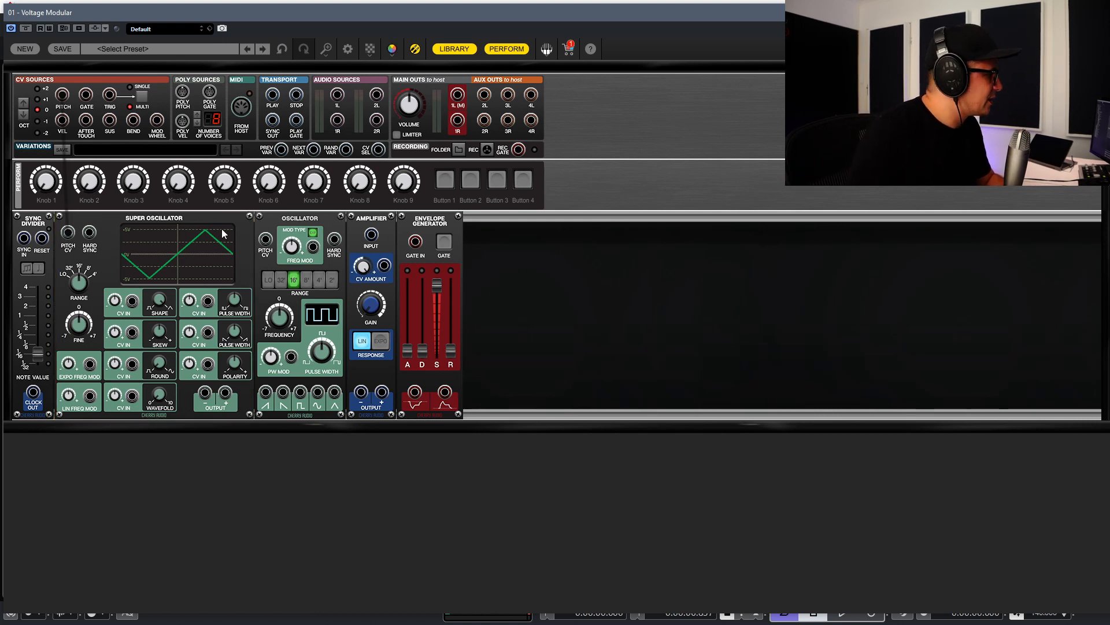
{"action": "left_click_drag", "start_coordinate": [85, 94], "coordinate": [415, 242]}
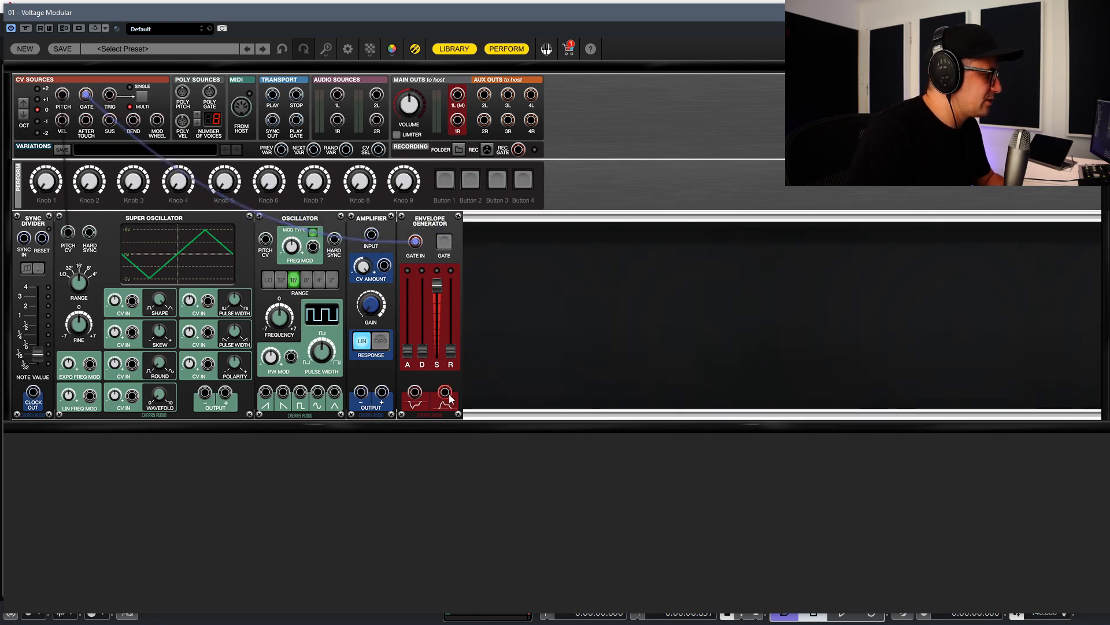
Step: Patch the envelope output to the Amplifier's CV input and route the Super Oscillator's output through the Amplifier to the main outs
{"action": "left_click_drag", "start_coordinate": [450, 398], "coordinate": [385, 268]}
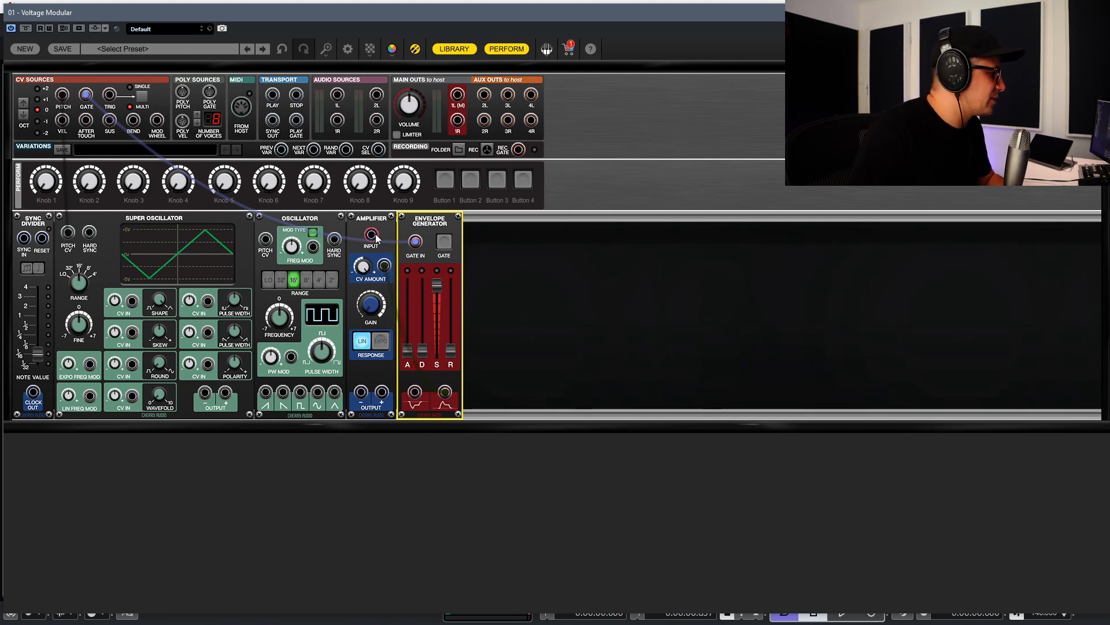
{"action": "left_click_drag", "start_coordinate": [376, 239], "coordinate": [227, 394]}
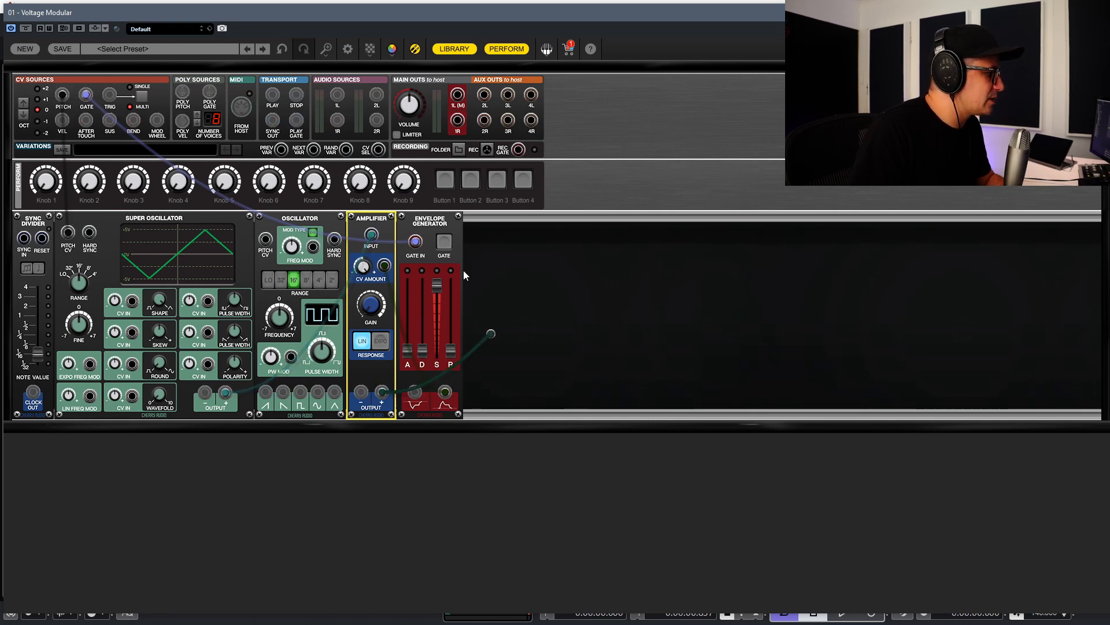
{"action": "left_click", "coordinate": [611, 407]}
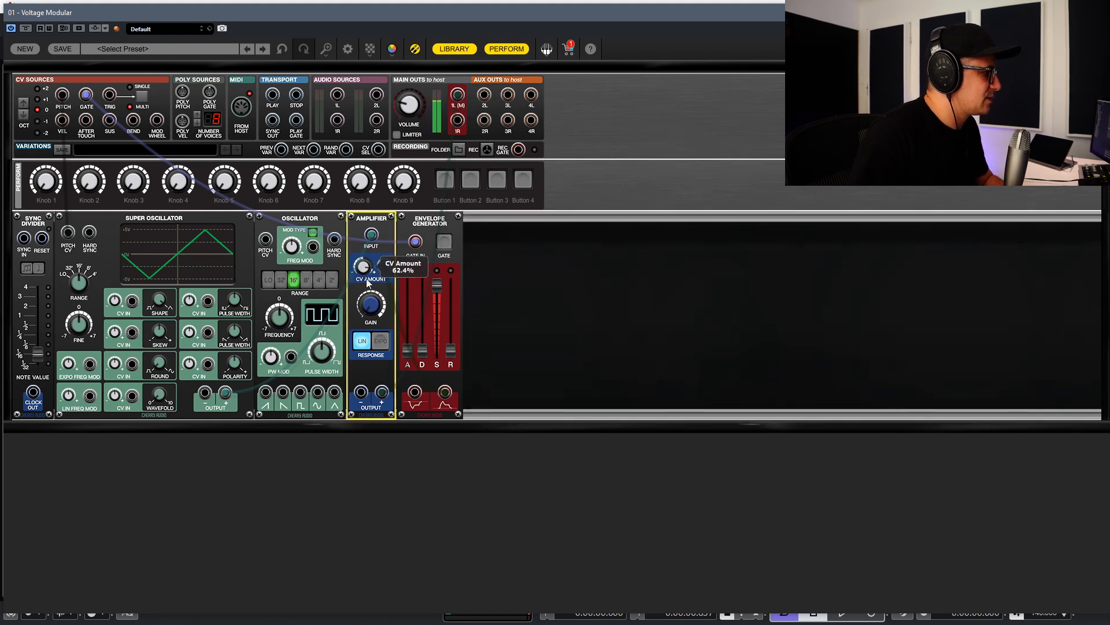
Step: Set the main output volume to -5.8 dB and close the instrument window
{"action": "scroll", "coordinate": [408, 105], "scroll_direction": "up", "scroll_amount": 3}
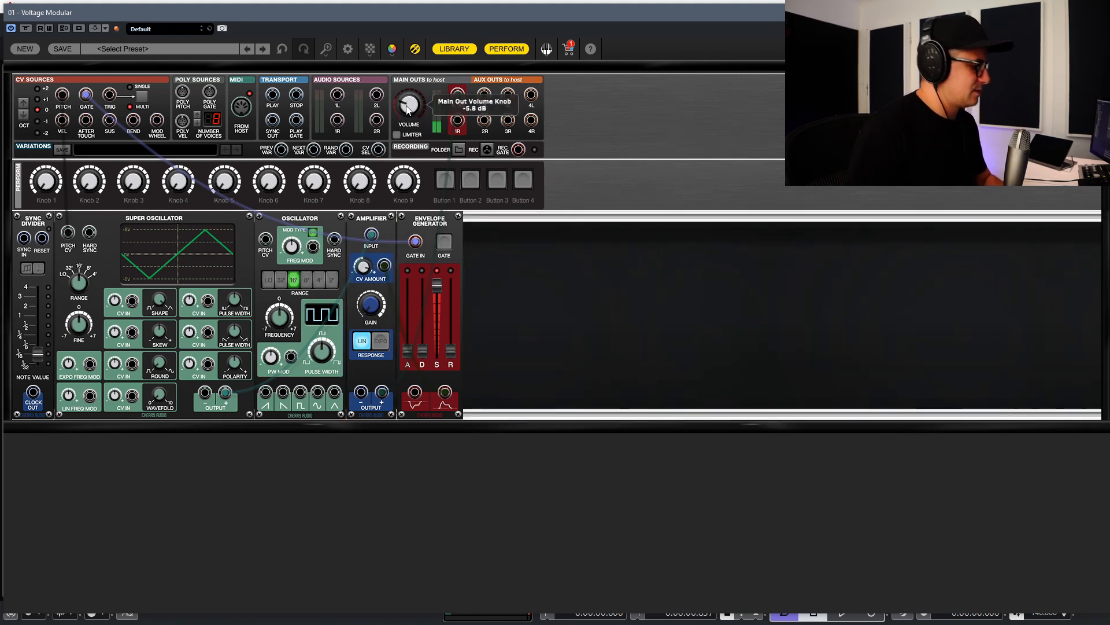
{"action": "left_click_drag", "start_coordinate": [732, 311], "coordinate": [222, 348]}
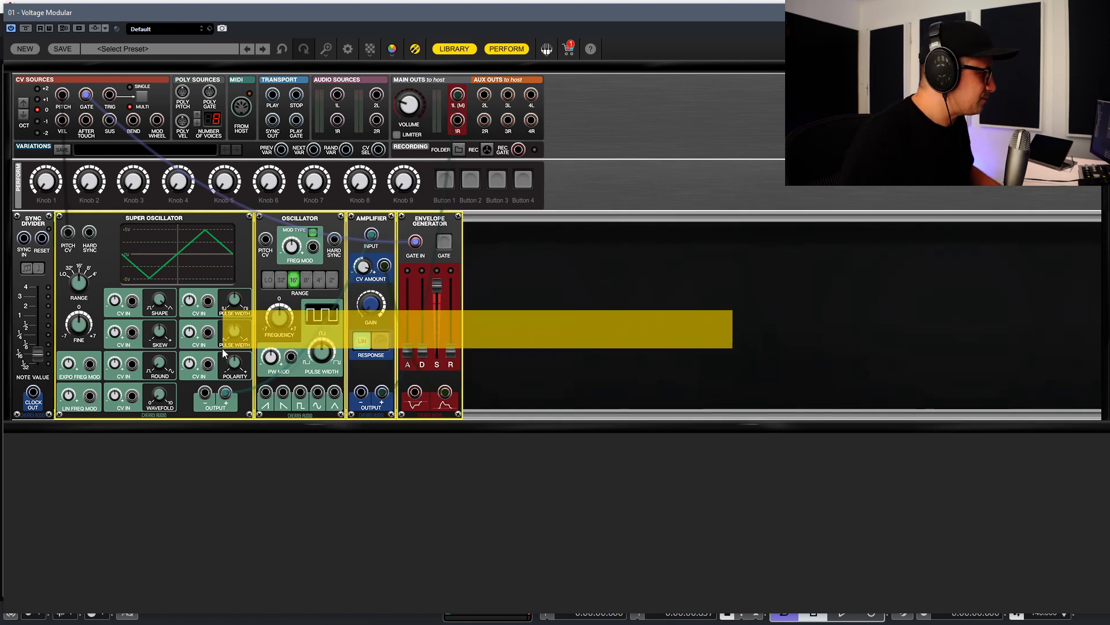
{"action": "left_click", "coordinate": [907, 264]}
{"action": "key", "text": "Escape"}
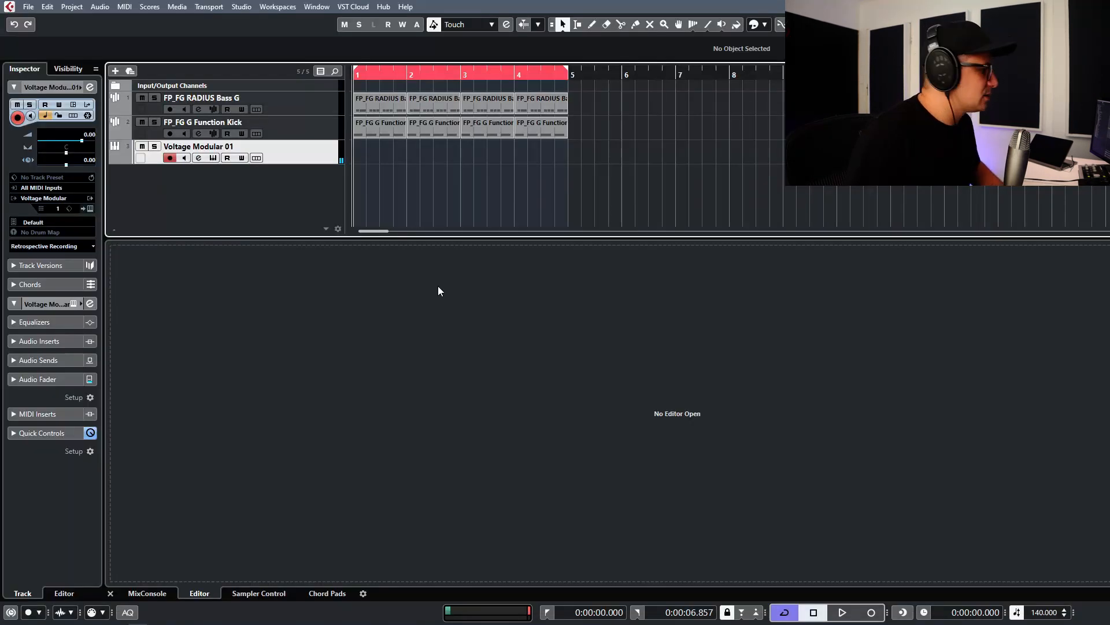
Step: Create a four-bar MIDI part on the Voltage Modular 01 track with one low sustained note across it
{"action": "left_click_drag", "start_coordinate": [372, 153], "coordinate": [565, 153]}
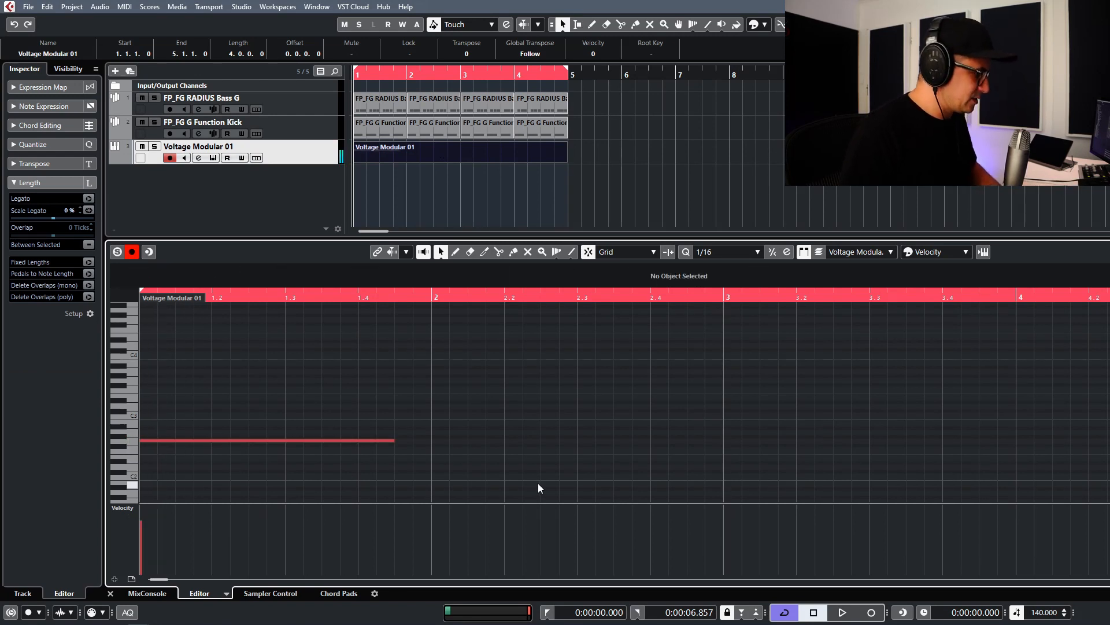
{"action": "scroll", "coordinate": [538, 484], "scroll_direction": "down", "scroll_amount": 5}
{"action": "left_click_drag", "start_coordinate": [434, 441], "coordinate": [743, 442]}
{"action": "key", "text": "ctrl+alt+e"}
{"action": "left_click", "coordinate": [568, 219]}
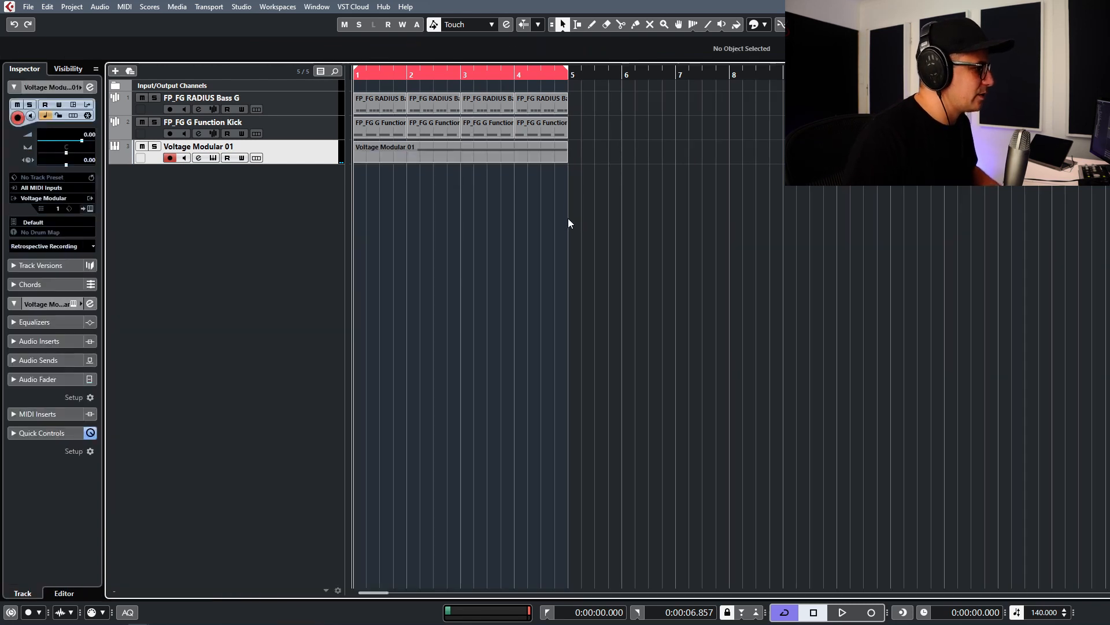
Step: Play the loop and lower the Voltage Modular 01 track volume to -4.00, leaving the track unmuted
{"action": "key", "text": "space"}
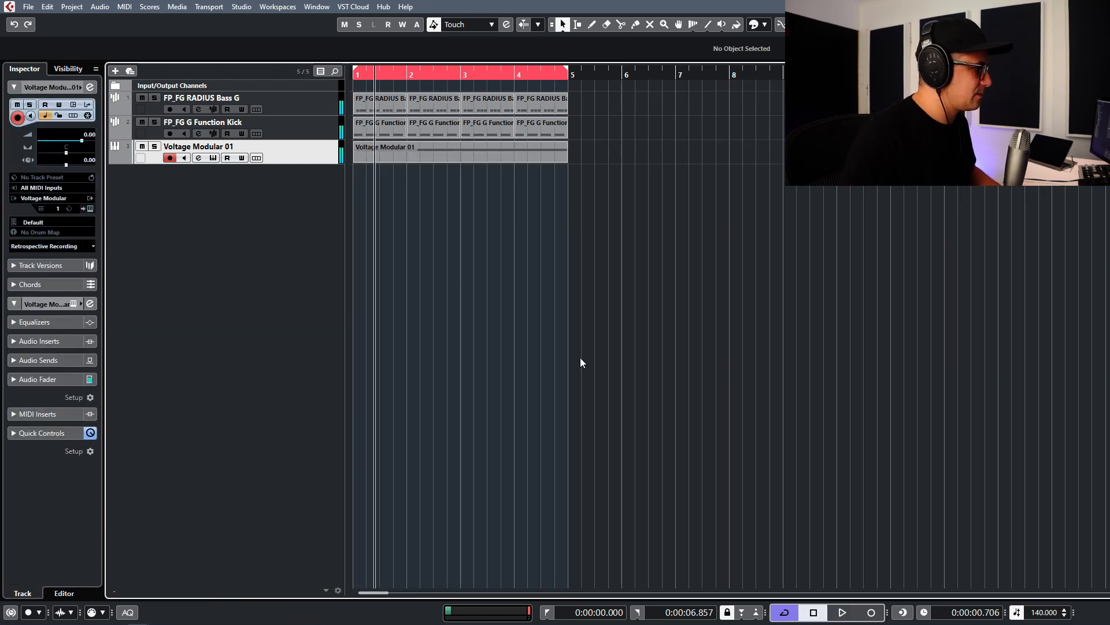
{"action": "left_click", "coordinate": [142, 146]}
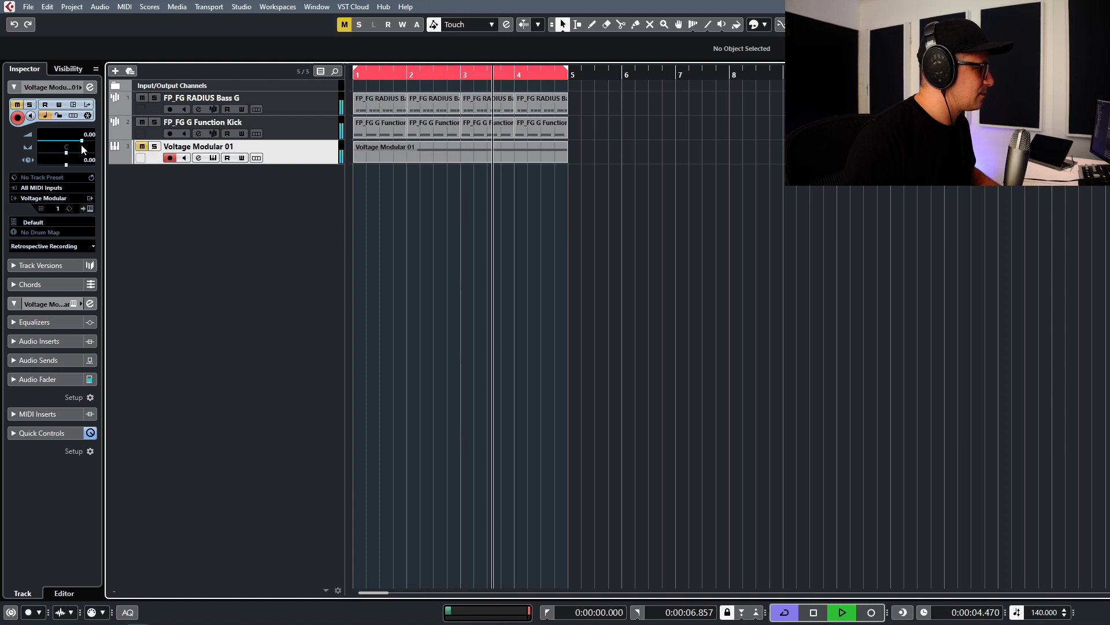
{"action": "left_click_drag", "start_coordinate": [81, 141], "coordinate": [73, 145]}
{"action": "key", "text": "space"}
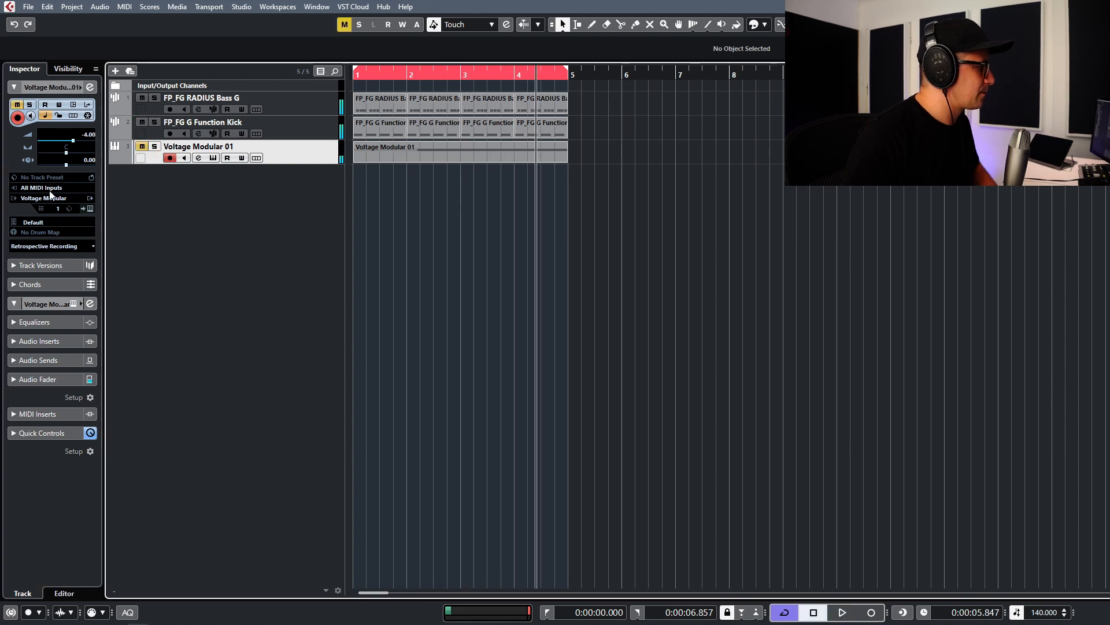
{"action": "left_click", "coordinate": [142, 146]}
Step: Reopen the Voltage Modular instrument and move the four sound modules away from the Sync Divider to free rack space
{"action": "left_click", "coordinate": [211, 158]}
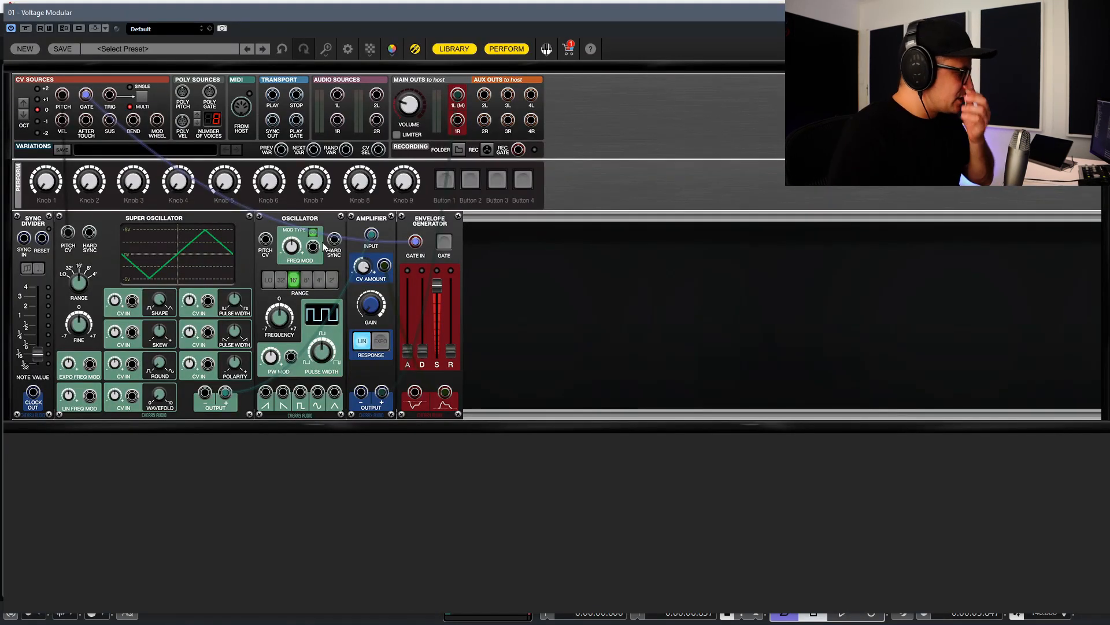
{"action": "left_click_drag", "start_coordinate": [631, 283], "coordinate": [137, 371]}
{"action": "left_click_drag", "start_coordinate": [123, 217], "coordinate": [327, 215]}
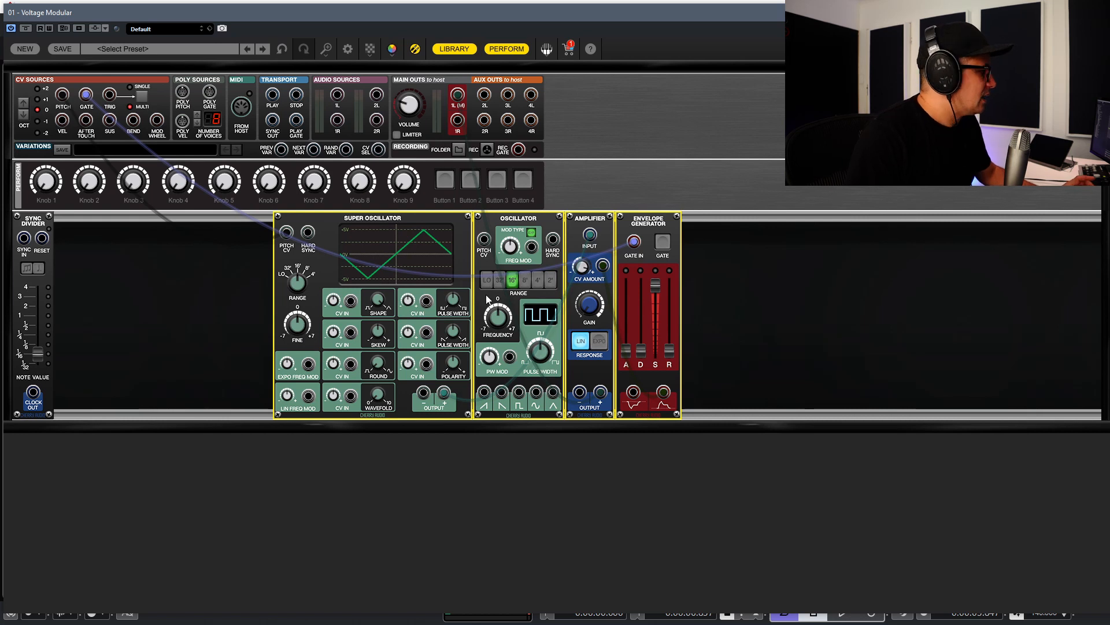
Step: Add a Triple S & H module beside the Sync Divider and enable the noise source on its first channel
{"action": "left_click", "coordinate": [113, 305]}
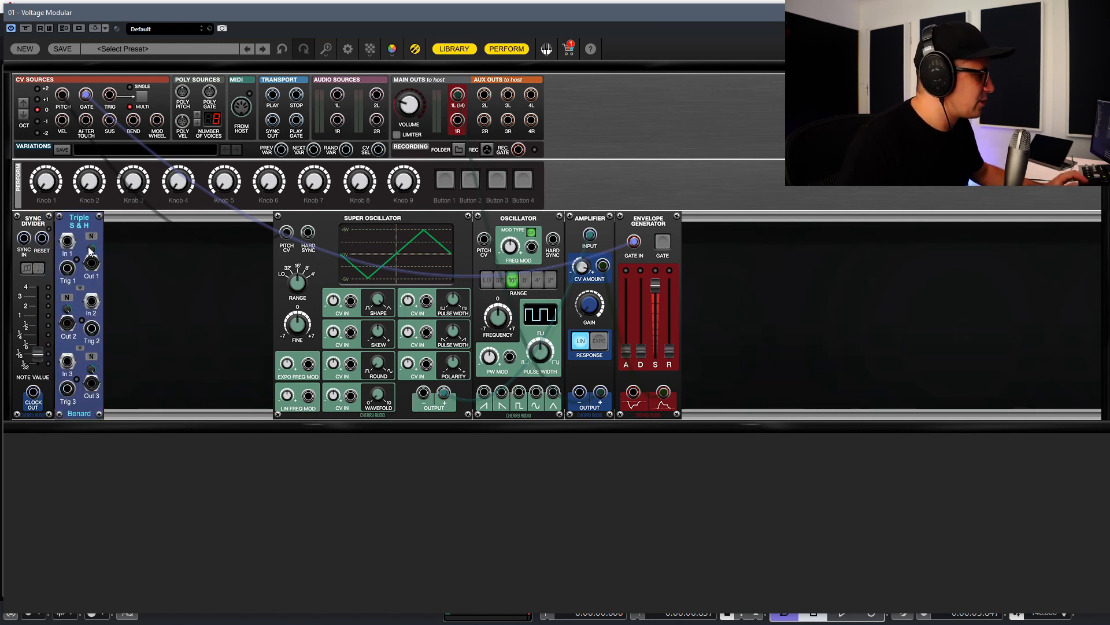
{"action": "mouse_move", "coordinate": [89, 250]}
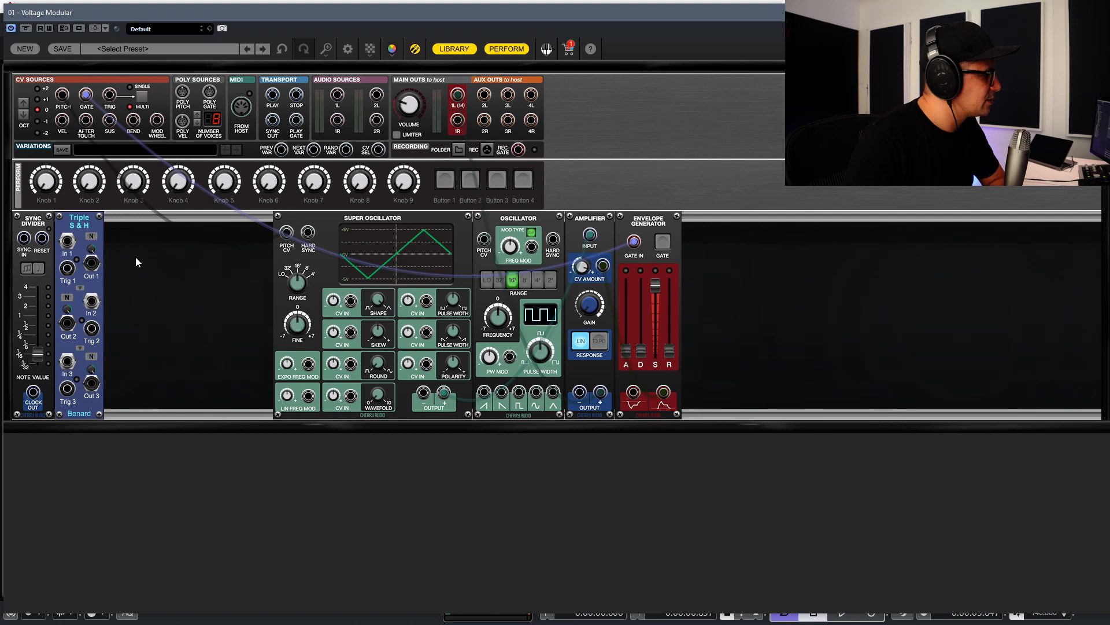
{"action": "left_click", "coordinate": [84, 244]}
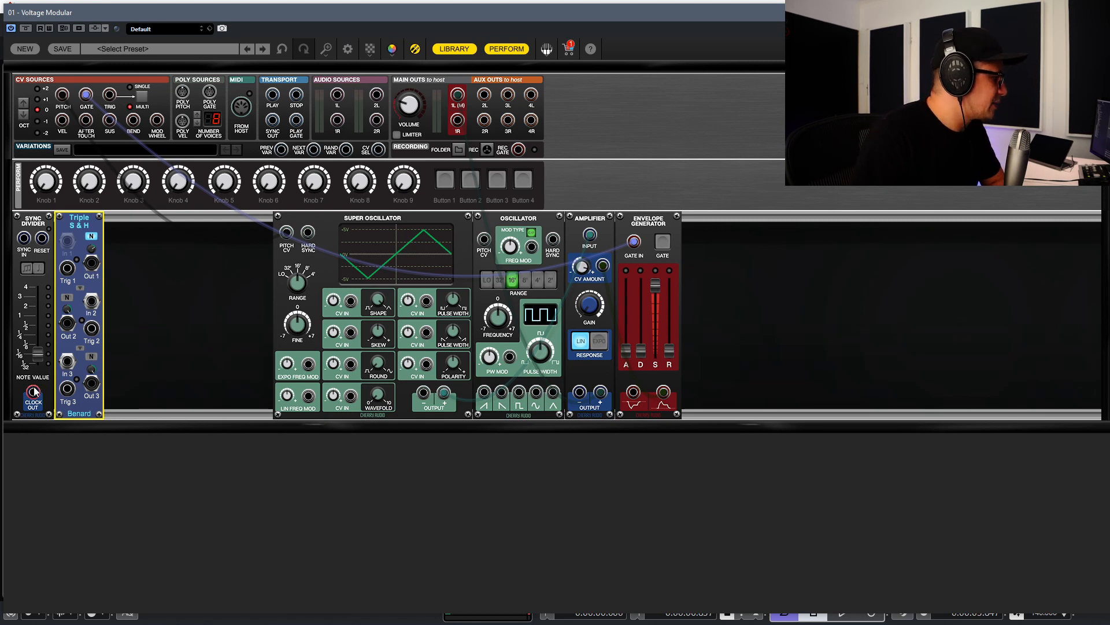
Step: Patch the Sync Divider's Clock Out to Trig 1 of the Triple S & H and its Sync In and Reset to the transport outputs
{"action": "left_click_drag", "start_coordinate": [33, 392], "coordinate": [67, 268]}
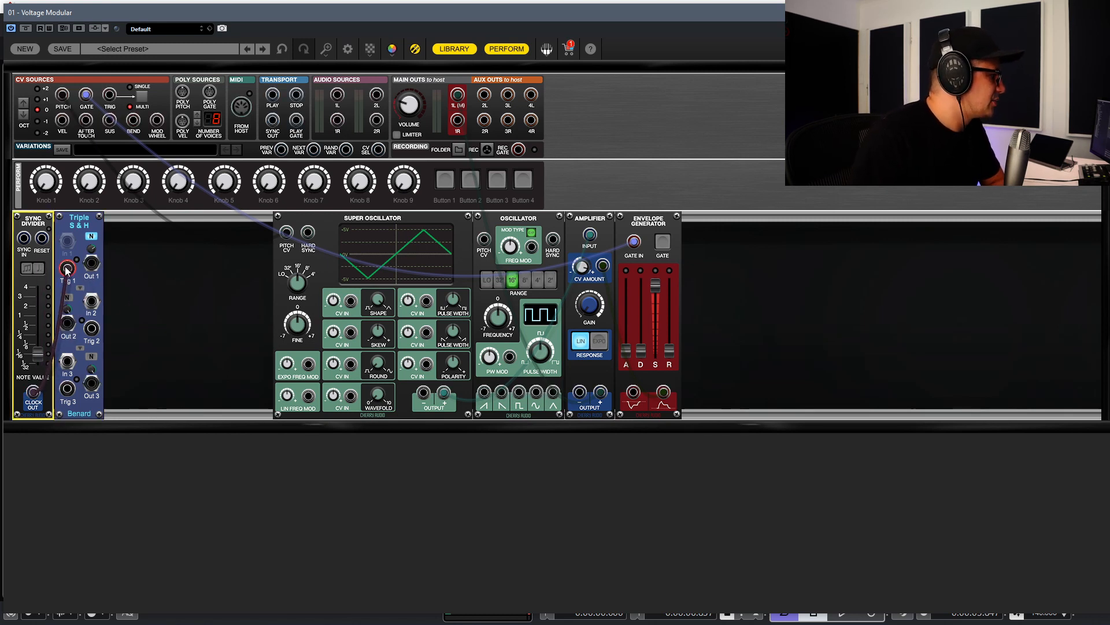
{"action": "left_click", "coordinate": [122, 265]}
{"action": "mouse_move", "coordinate": [40, 243]}
{"action": "left_mouse_down"}
{"action": "mouse_move", "coordinate": [268, 178]}
{"action": "mouse_move", "coordinate": [272, 120]}
{"action": "mouse_move", "coordinate": [269, 139]}
{"action": "mouse_move", "coordinate": [174, 214]}
{"action": "mouse_move", "coordinate": [57, 240]}
{"action": "left_mouse_up"}
{"action": "left_click", "coordinate": [186, 328]}
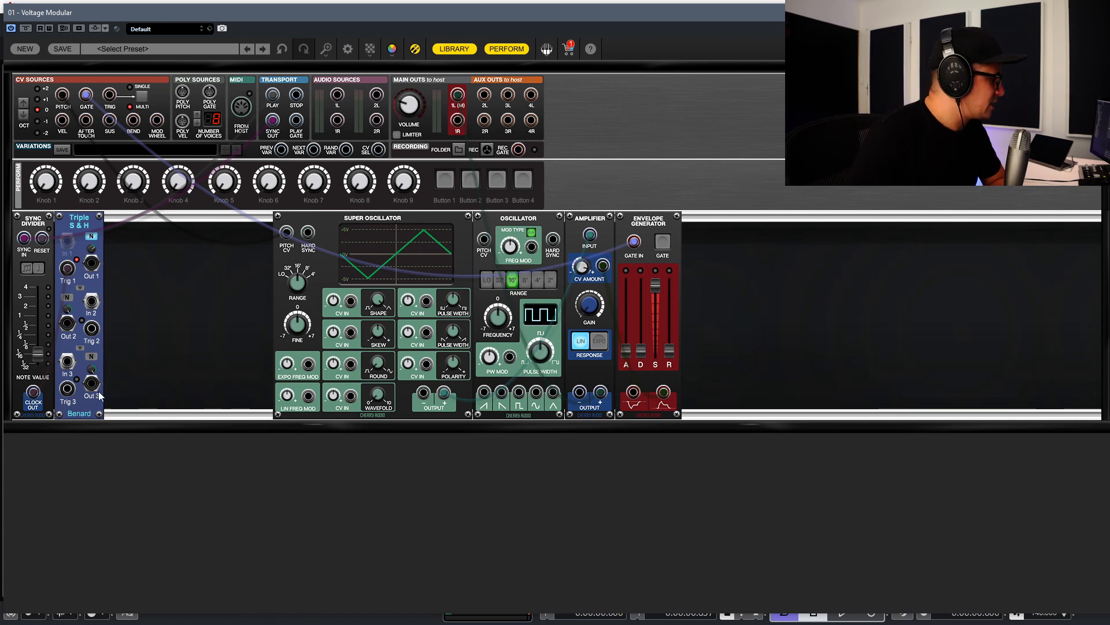
Step: Audition Out 1 of the Triple S & H patched to the Super Oscillator's Pitch CV and remove that cable again
{"action": "left_click_drag", "start_coordinate": [92, 383], "coordinate": [321, 256]}
{"action": "left_click_drag", "start_coordinate": [91, 262], "coordinate": [283, 235]}
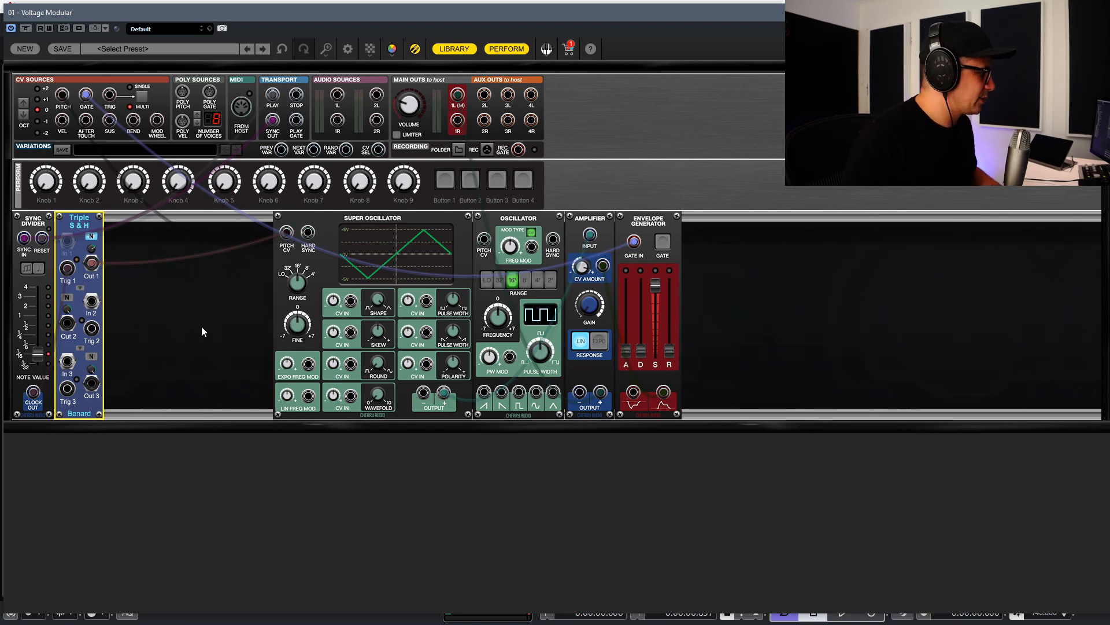
{"action": "key", "text": "space"}
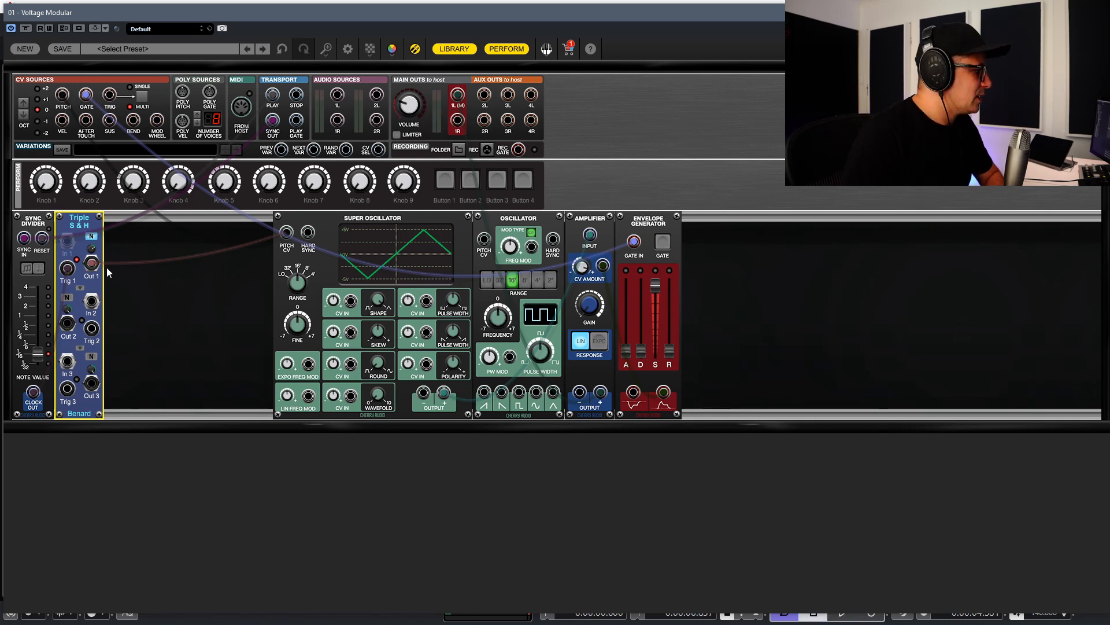
{"action": "left_click_drag", "start_coordinate": [96, 265], "coordinate": [113, 299]}
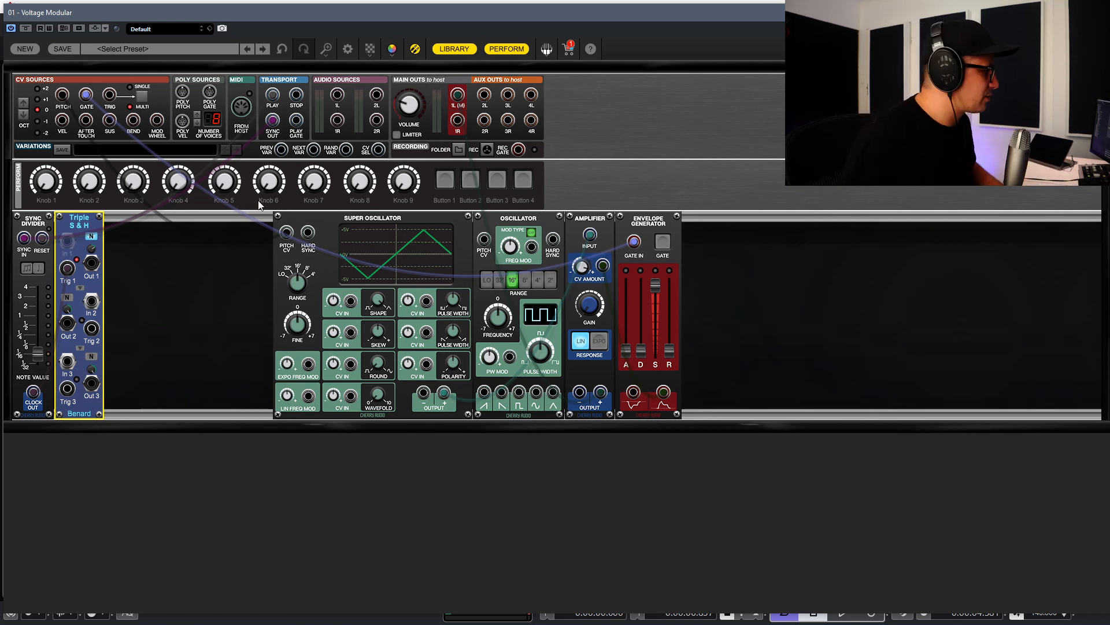
Step: Add a Threshold module beside the Triple S & H and patch Out 1 to its input
{"action": "left_click", "coordinate": [229, 276]}
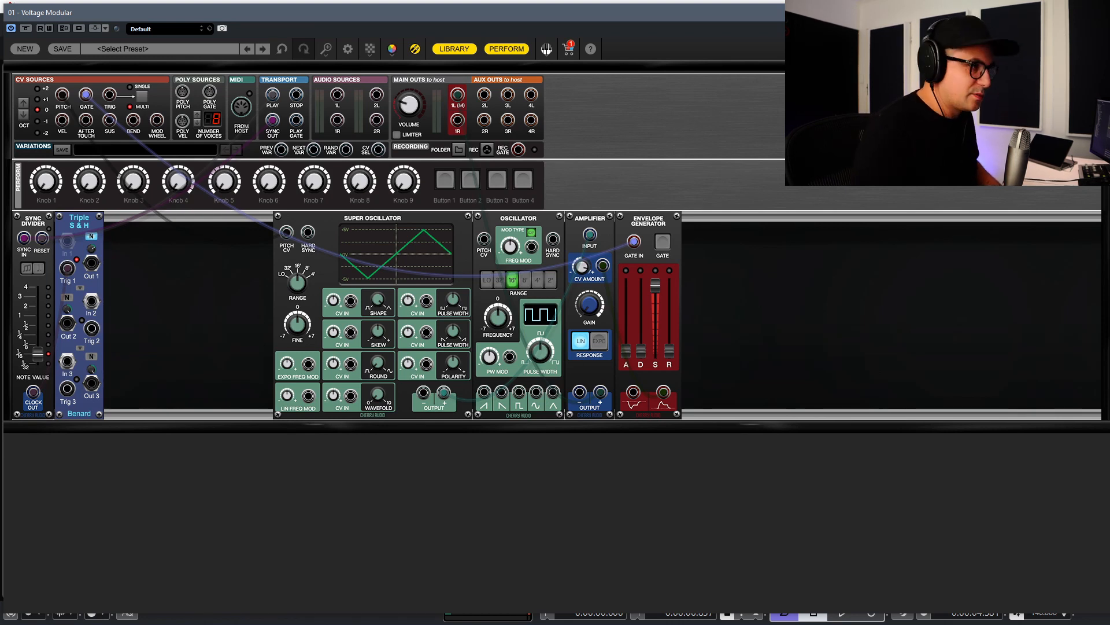
{"action": "left_click", "coordinate": [196, 449]}
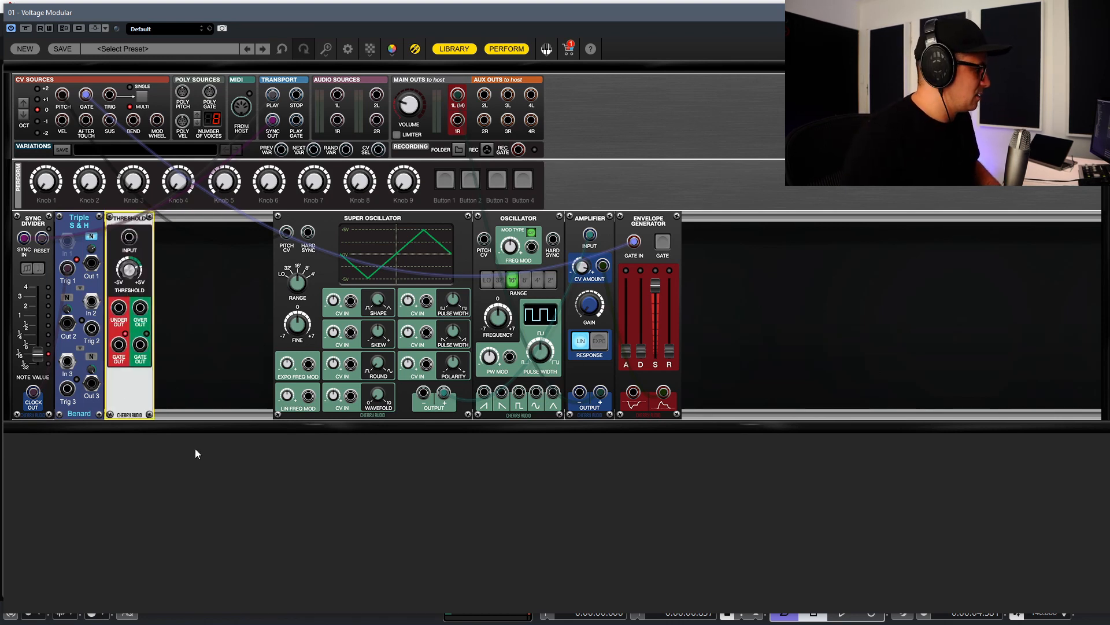
{"action": "left_click_drag", "start_coordinate": [91, 263], "coordinate": [133, 257]}
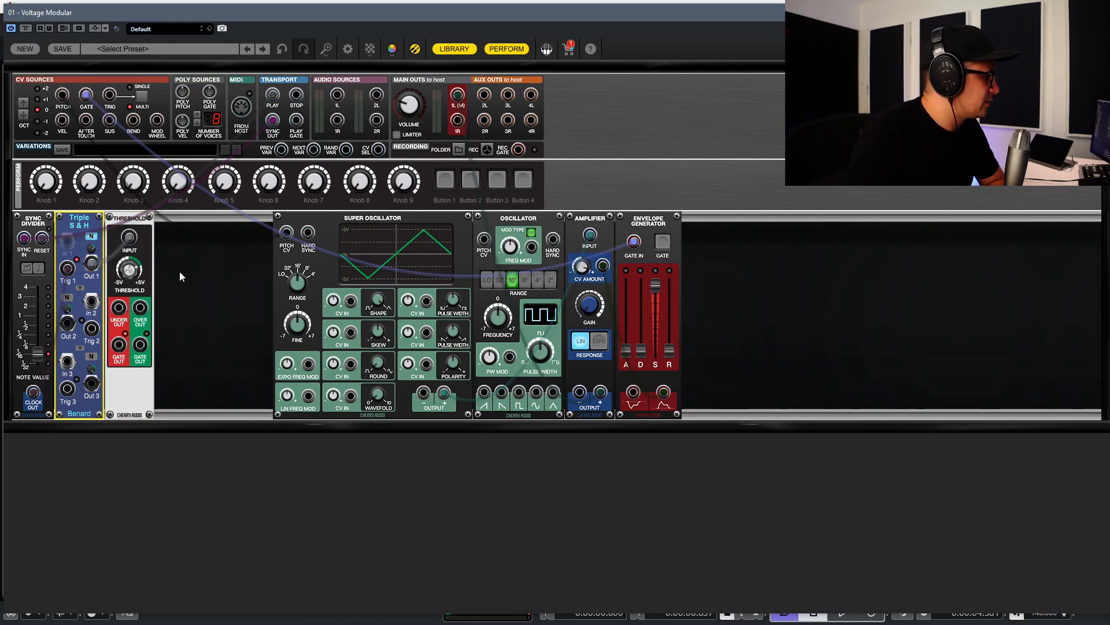
Step: Set the Threshold module's threshold amount to 0
{"action": "left_click", "coordinate": [140, 273]}
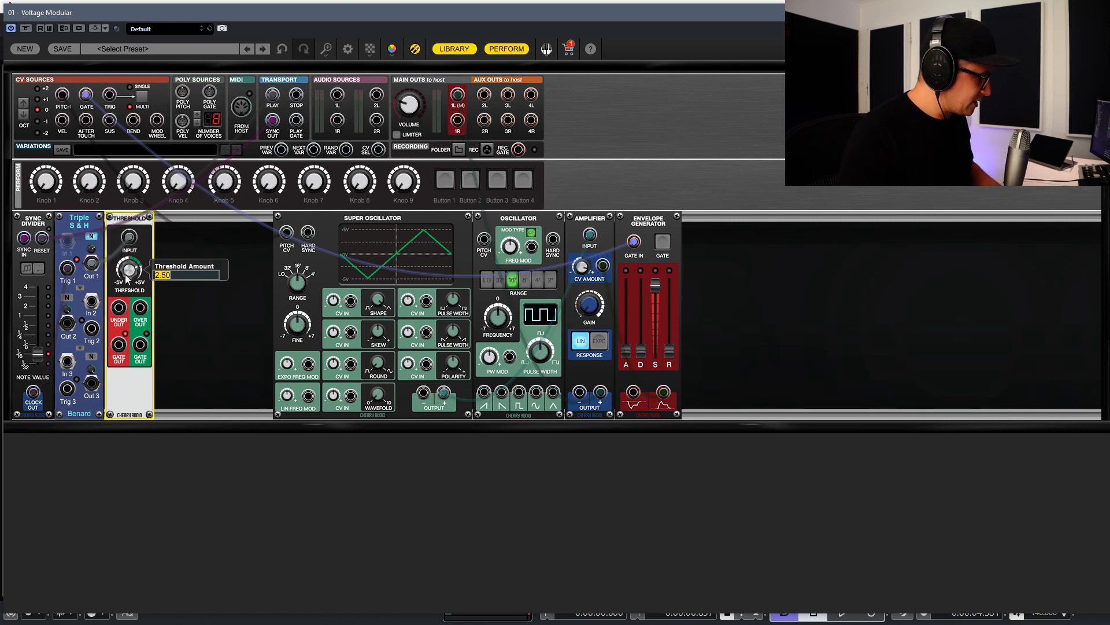
{"action": "double_click", "coordinate": [127, 280]}
{"action": "type", "text": "0"}
{"action": "key", "text": "Return"}
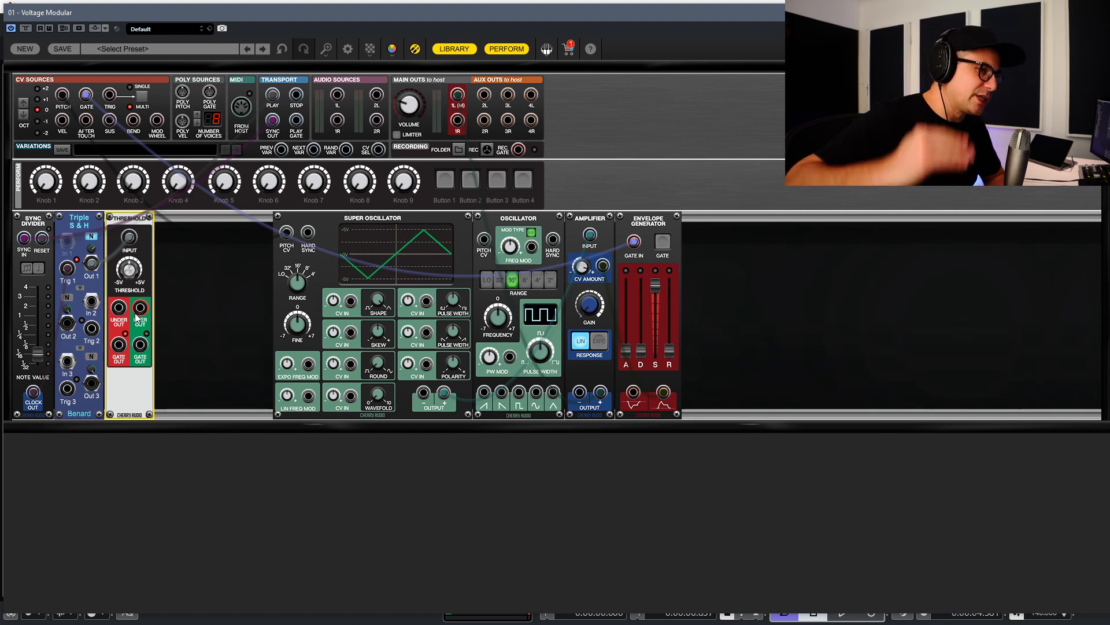
{"action": "left_click", "coordinate": [173, 316]}
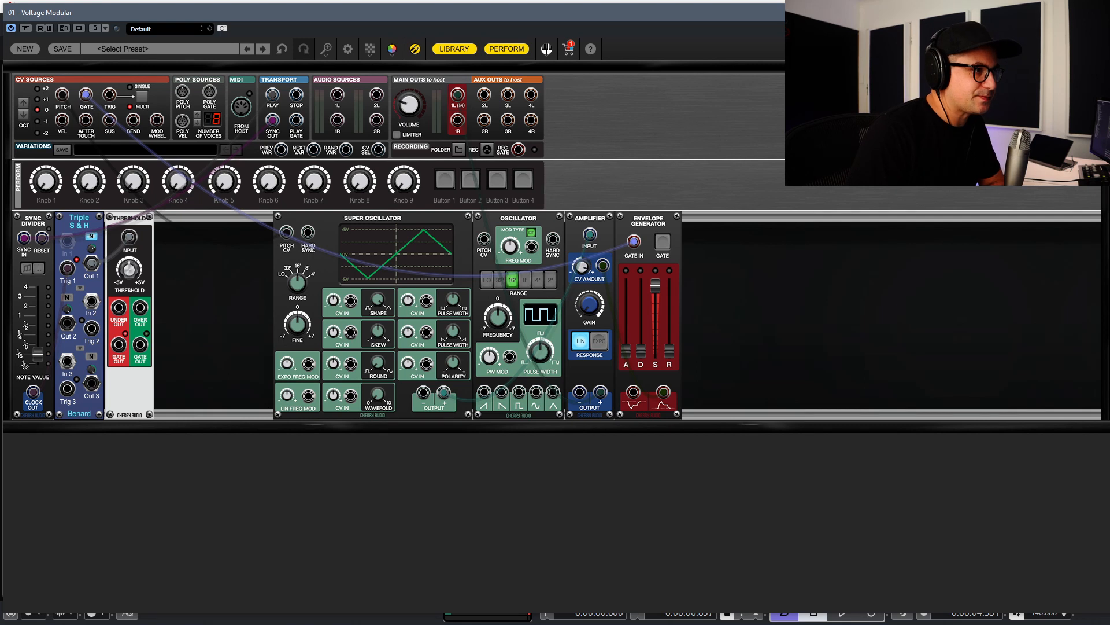
Step: Add a Quantizer beside the Threshold module and set its key to G and its scale to Minor Pentatonic
{"action": "left_click_drag", "start_coordinate": [1109, 312], "coordinate": [196, 312]}
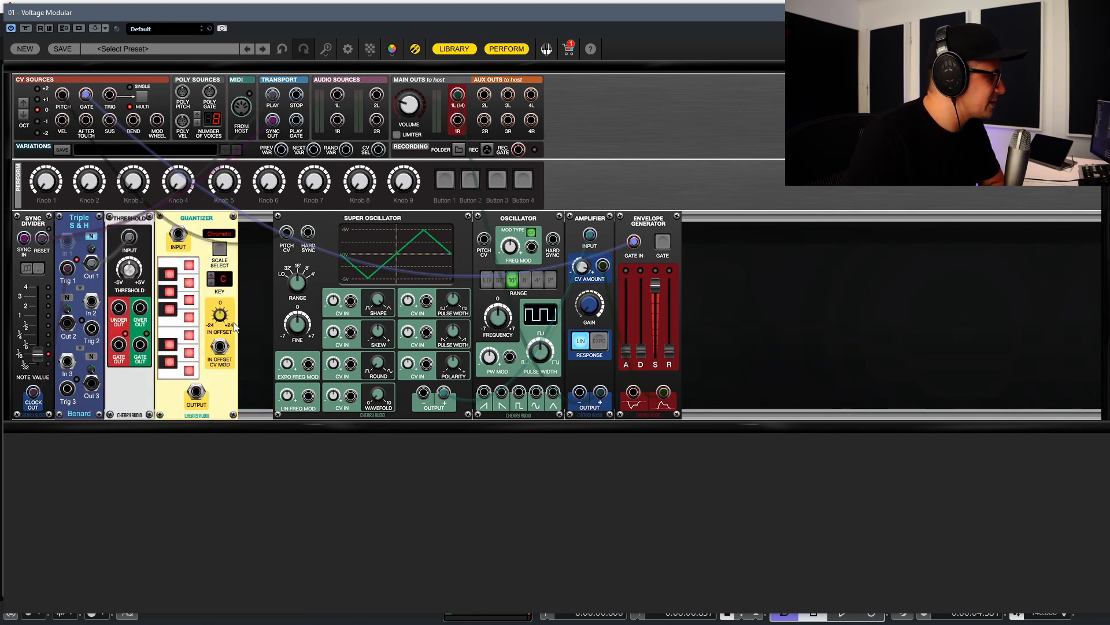
{"action": "left_click", "coordinate": [212, 283]}
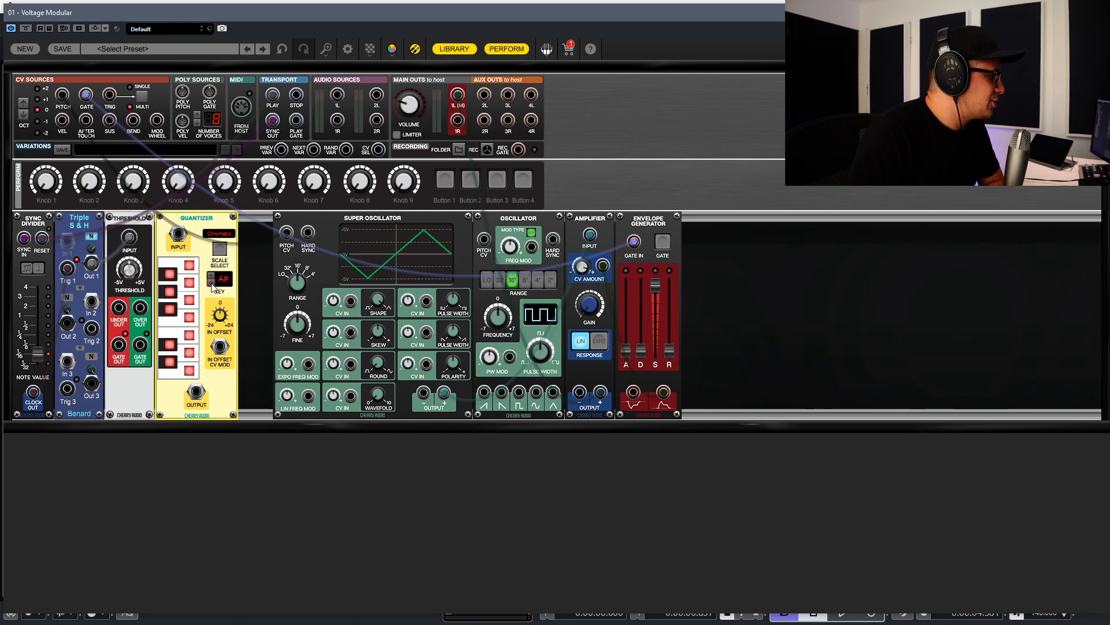
{"action": "left_click", "coordinate": [221, 252]}
{"action": "left_click", "coordinate": [257, 302]}
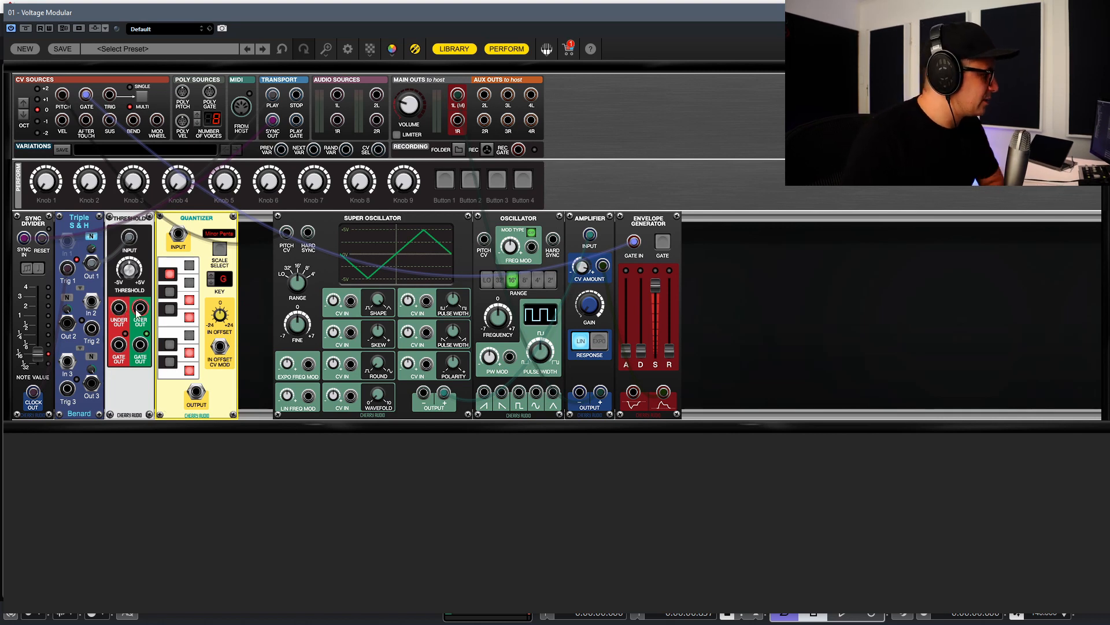
Step: Patch the Threshold's Over Out to the Quantizer's input and the Quantizer's output to the Super Oscillator's Pitch CV, and start playback
{"action": "left_click_drag", "start_coordinate": [140, 309], "coordinate": [177, 232]}
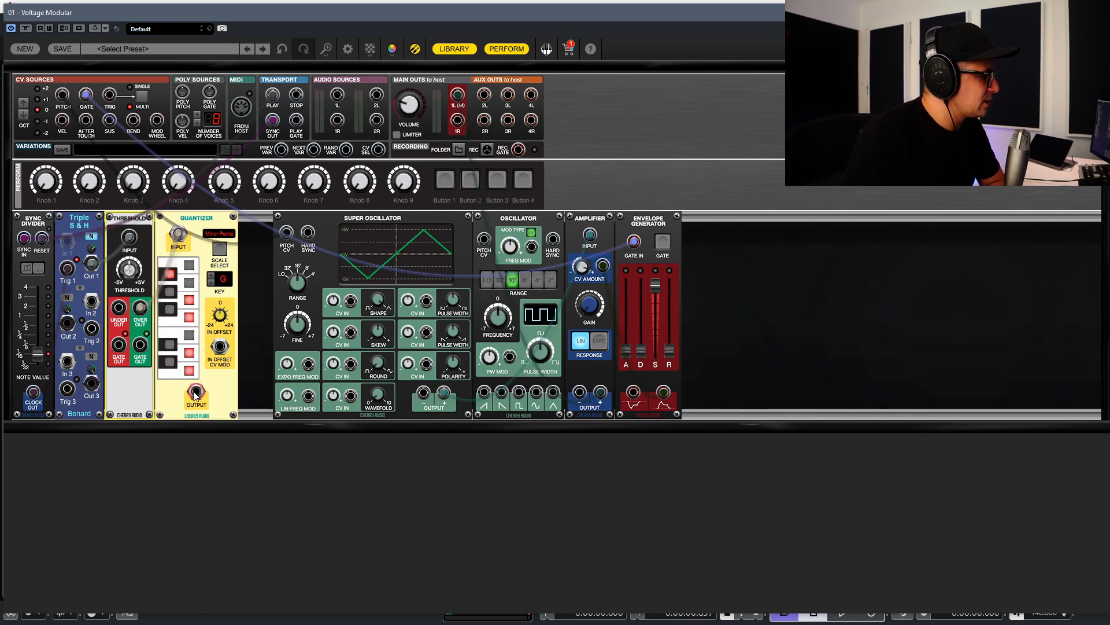
{"action": "left_click_drag", "start_coordinate": [196, 393], "coordinate": [287, 235]}
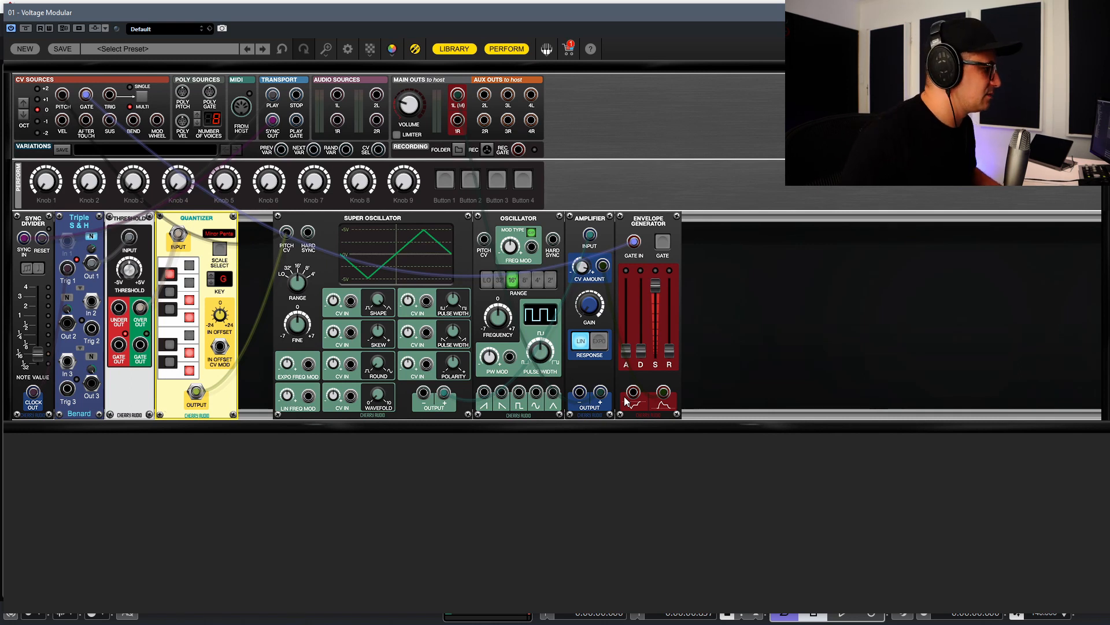
{"action": "key", "text": "space"}
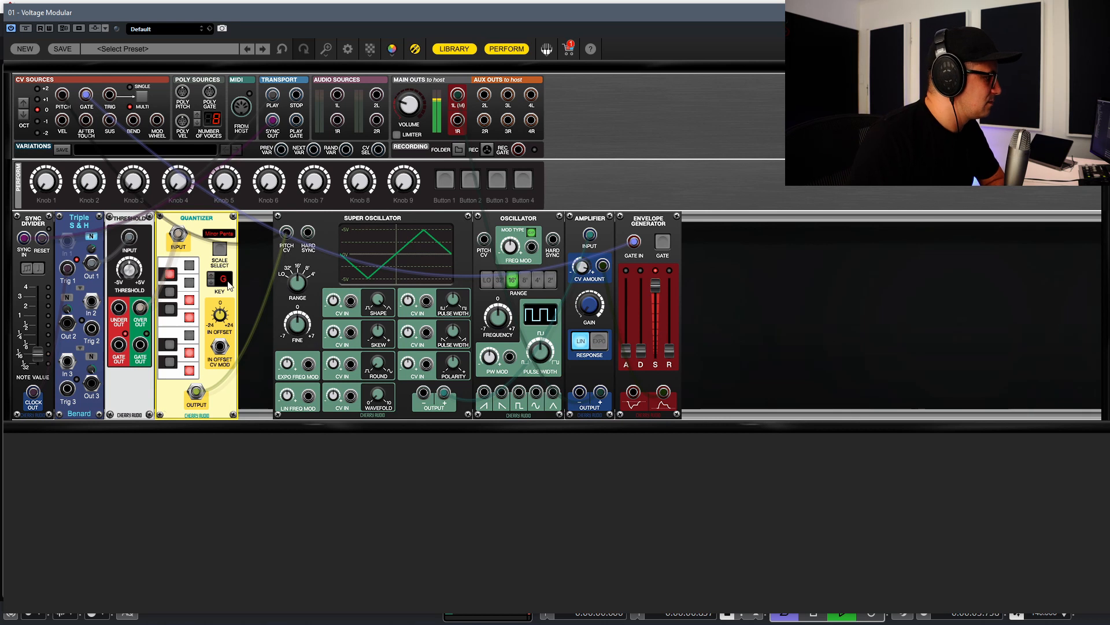
Step: Audition the Minor scale on the Quantizer and change its scale to Harmonic Minor
{"action": "left_click", "coordinate": [223, 248]}
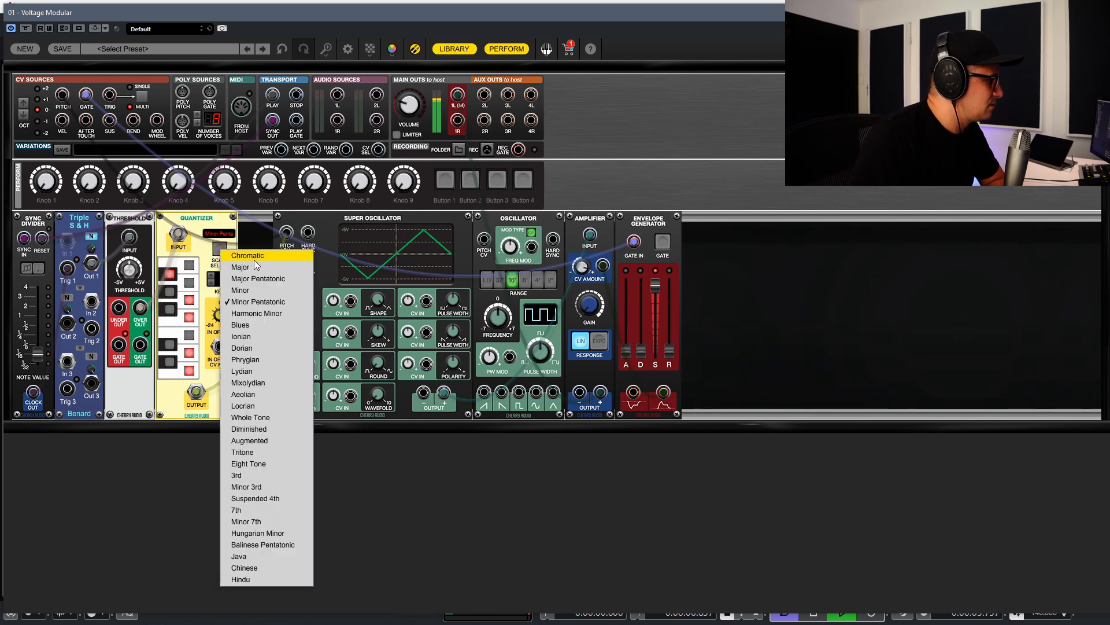
{"action": "left_click", "coordinate": [259, 290]}
{"action": "left_click", "coordinate": [220, 249]}
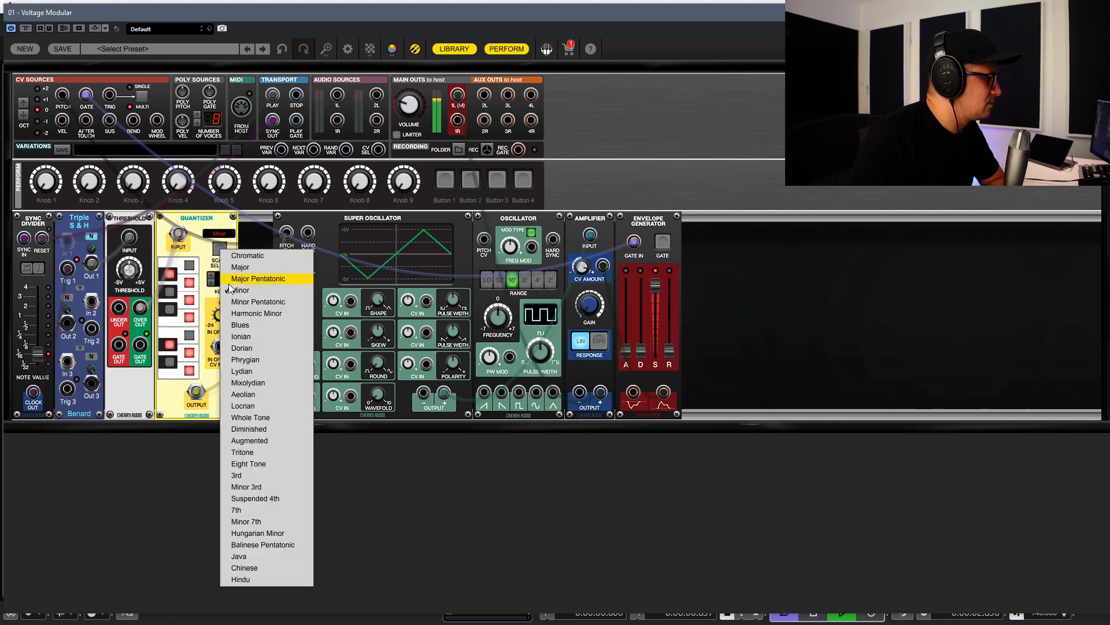
{"action": "left_click", "coordinate": [257, 311]}
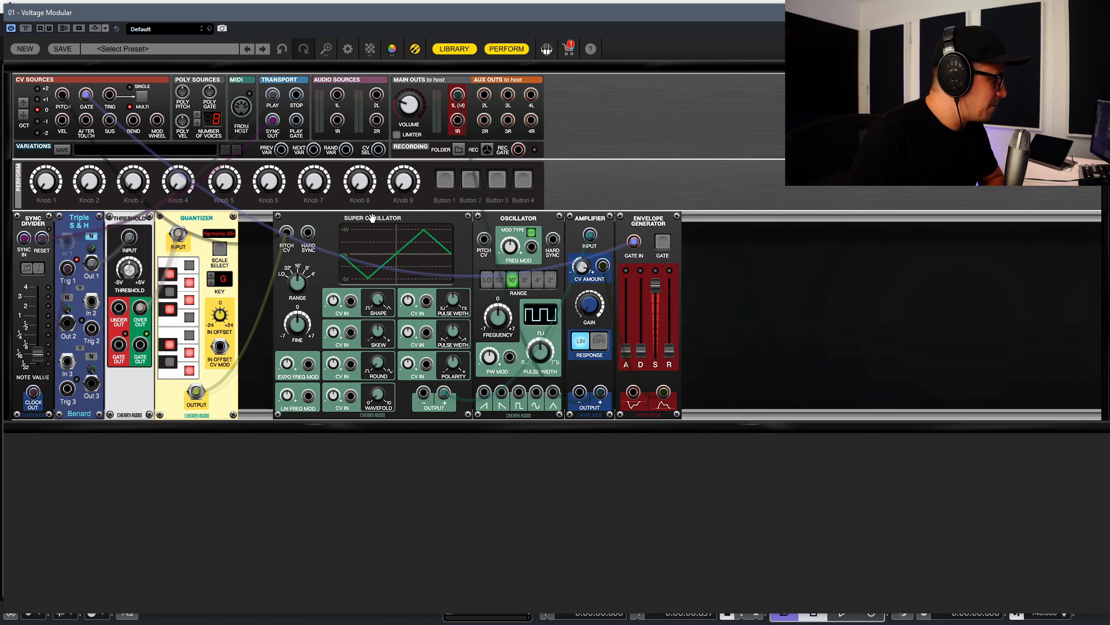
Step: Shift the Super Oscillator, Oscillator, Amplifier and Envelope Generator together away from the Quantizer to make room beside it
{"action": "left_click_drag", "start_coordinate": [774, 237], "coordinate": [347, 370]}
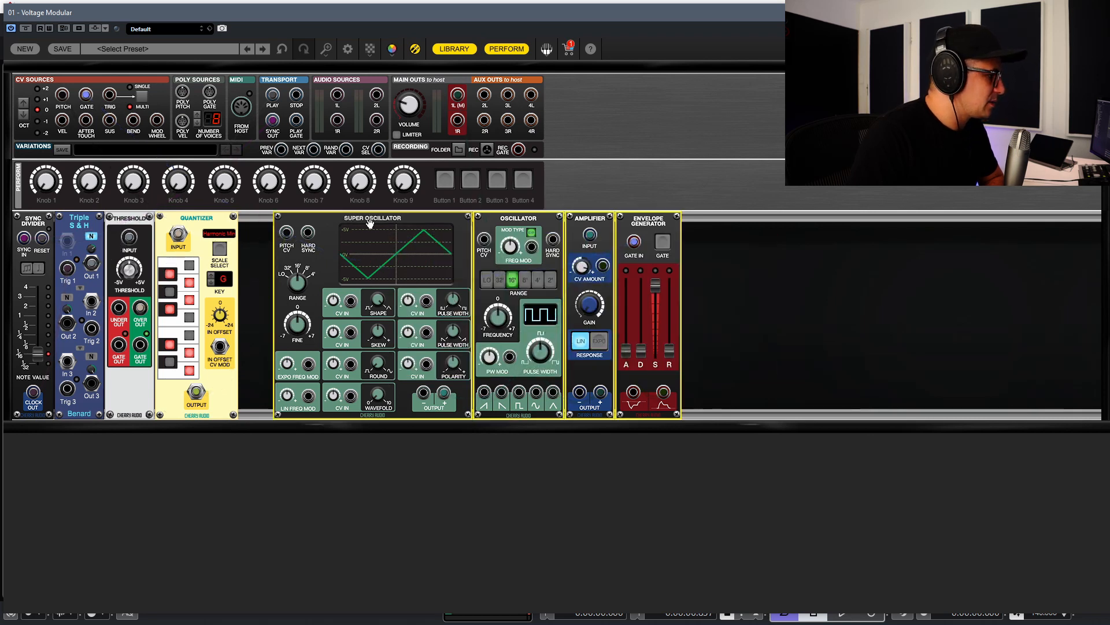
{"action": "left_click_drag", "start_coordinate": [370, 223], "coordinate": [424, 220]}
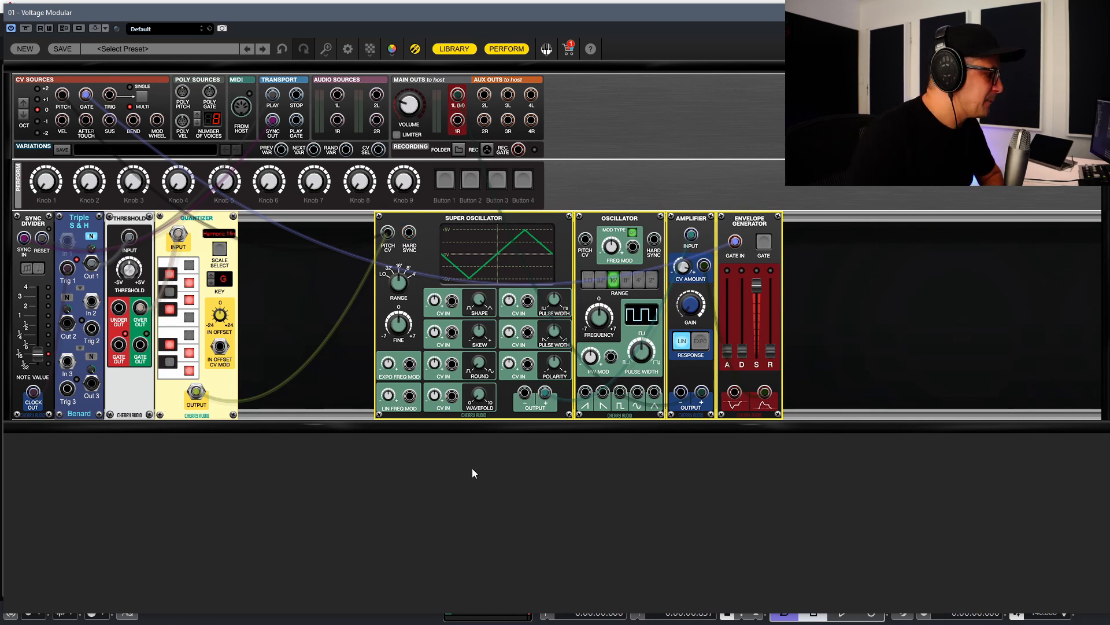
{"action": "left_click", "coordinate": [689, 312]}
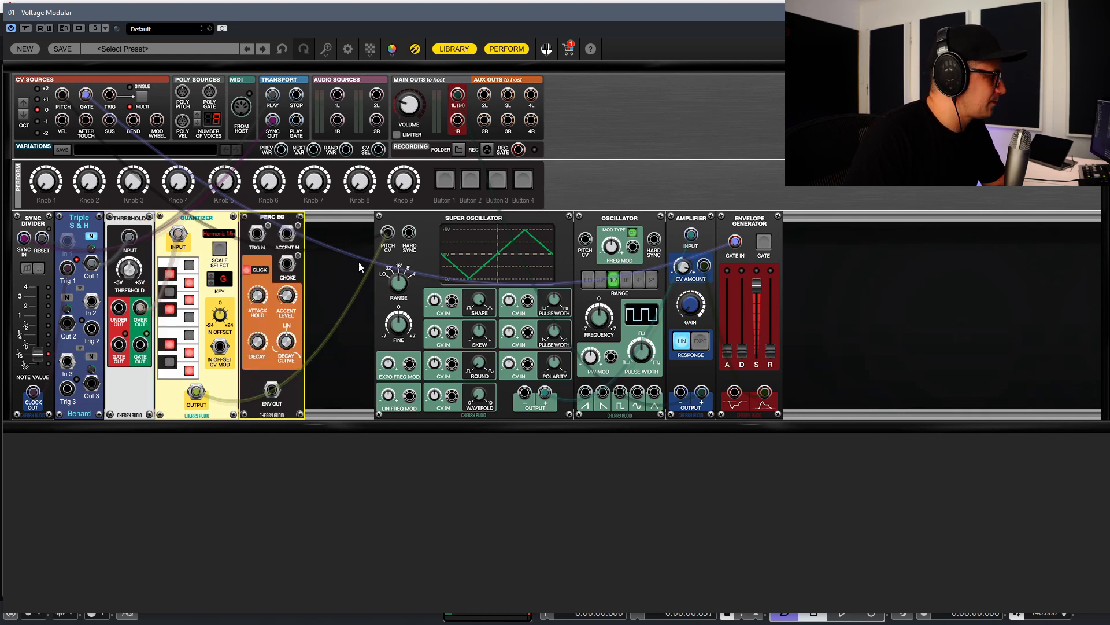
Step: Place a Perc EG module between the Oscillator and Amplifier and patch its Trig In to the Sync Divider's Clock Out
{"action": "left_click_drag", "start_coordinate": [277, 213], "coordinate": [702, 209]}
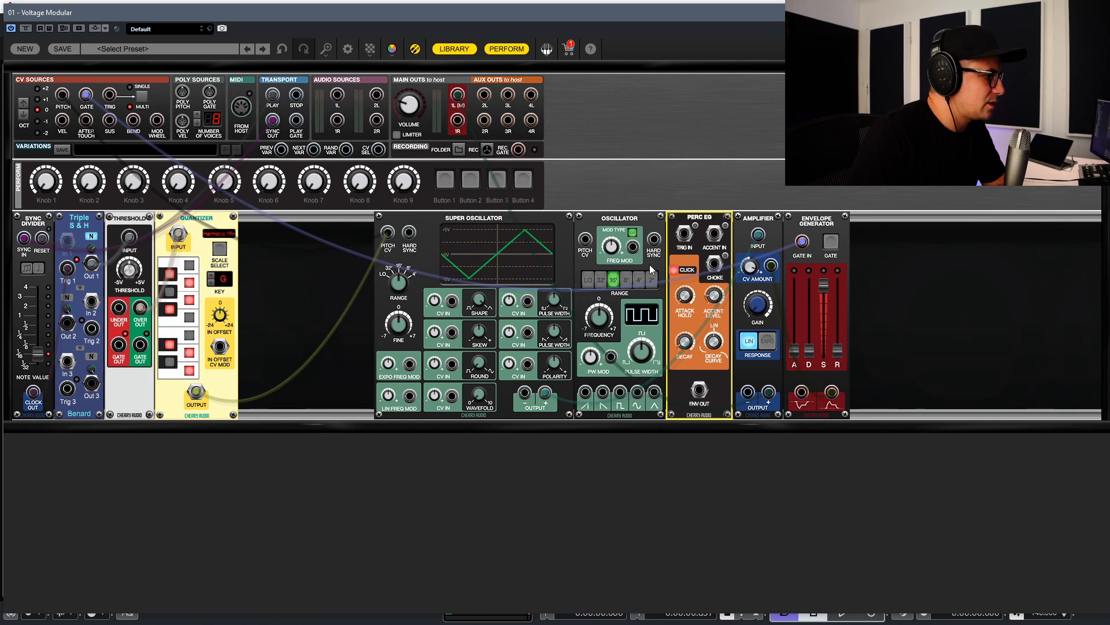
{"action": "left_click_drag", "start_coordinate": [684, 233], "coordinate": [33, 393]}
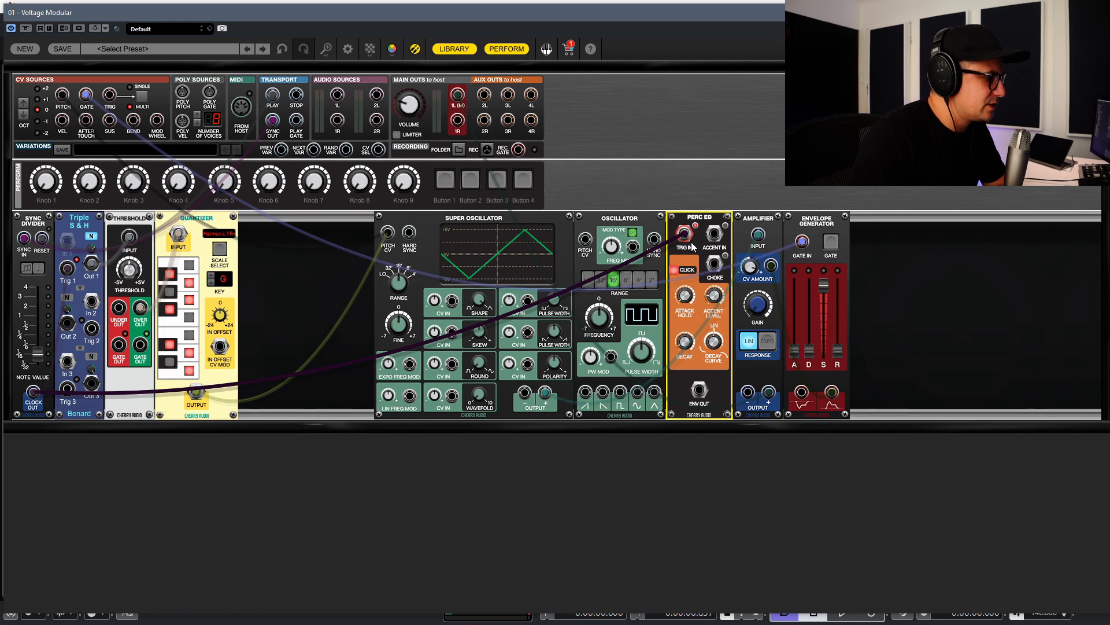
{"action": "left_click_drag", "start_coordinate": [686, 234], "coordinate": [716, 256]}
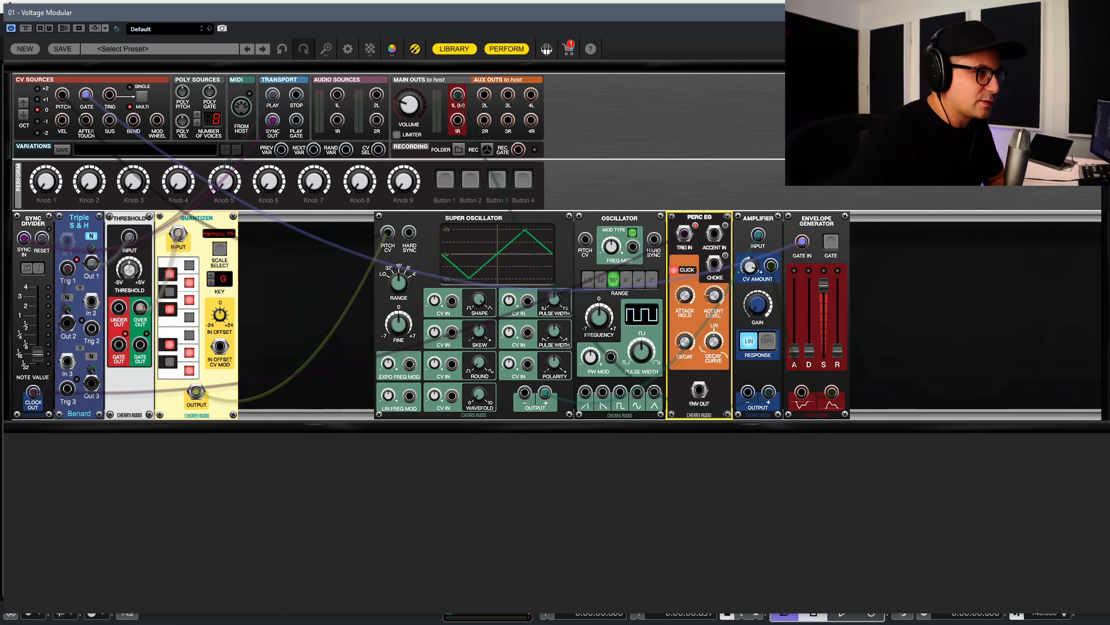
Step: Paste a second Amplifier between the Oscillator and Perc EG and move the modules from the Super Oscillator onward against the Quantizer
{"action": "key", "text": "ctrl+v"}
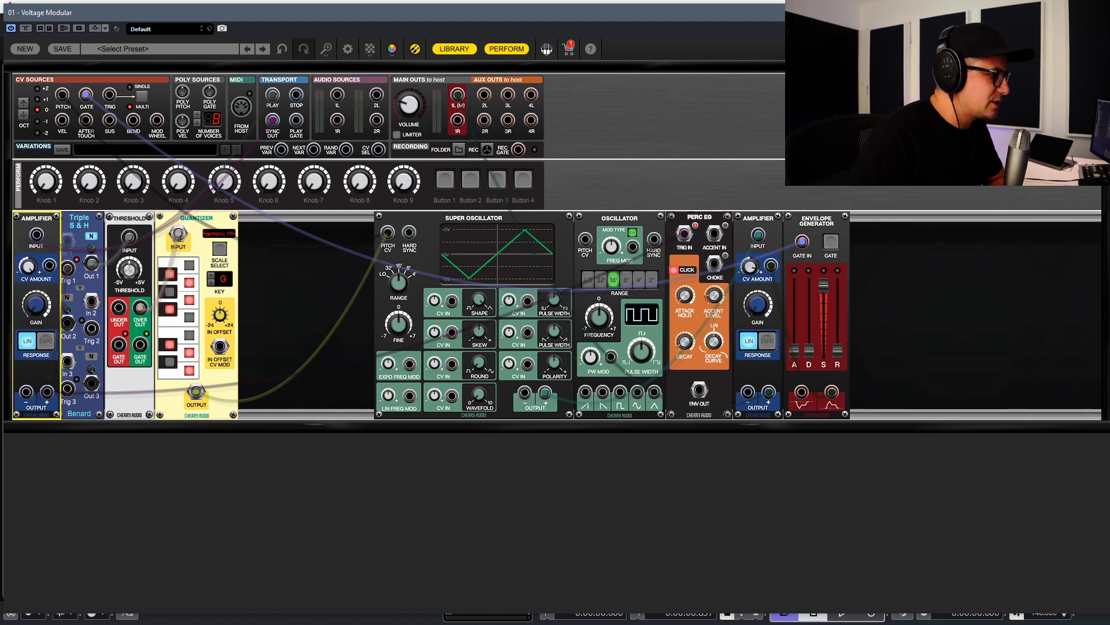
{"action": "left_click_drag", "start_coordinate": [260, 220], "coordinate": [682, 219]}
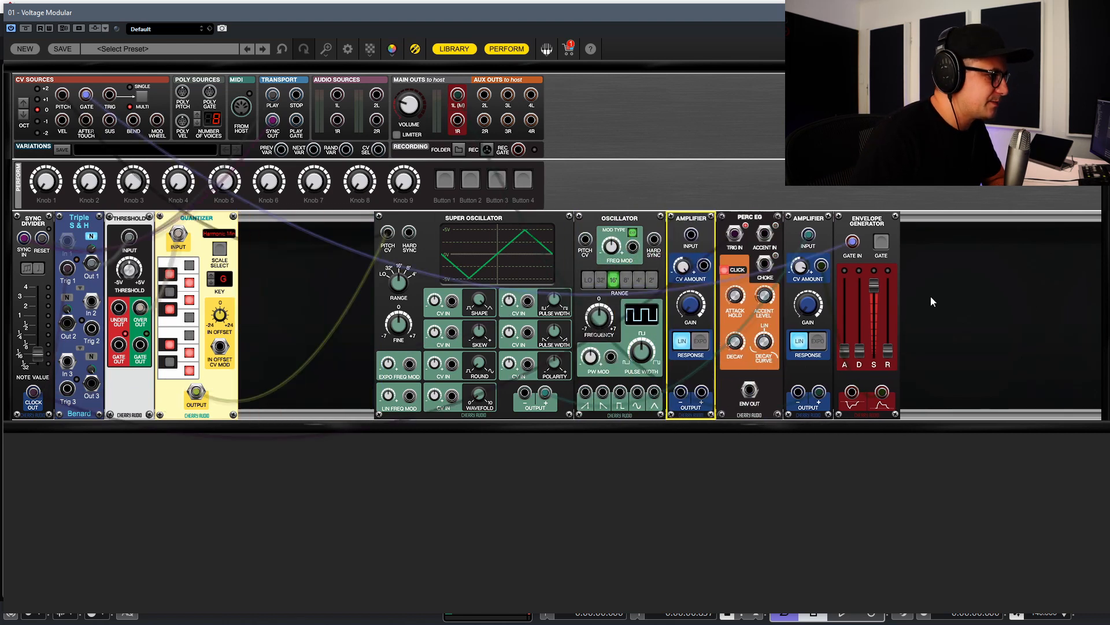
{"action": "left_click_drag", "start_coordinate": [1088, 262], "coordinate": [373, 292]}
{"action": "left_click_drag", "start_coordinate": [418, 217], "coordinate": [283, 216]}
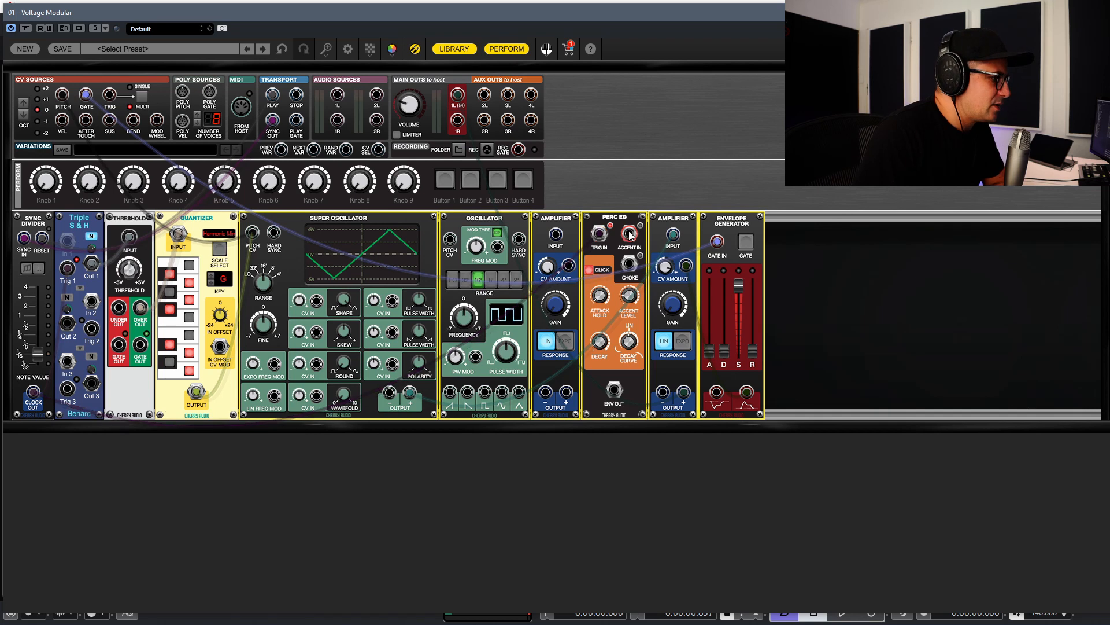
Step: Route the oscillator signal through the new Amplifier into the original Amplifier's input and patch the Perc EG's Env Out to the new Amplifier's CV input
{"action": "mouse_move", "coordinate": [631, 234]}
{"action": "left_mouse_down"}
{"action": "mouse_move", "coordinate": [671, 241]}
{"action": "mouse_move", "coordinate": [665, 263]}
{"action": "mouse_move", "coordinate": [550, 289]}
{"action": "mouse_move", "coordinate": [556, 240]}
{"action": "left_mouse_up"}
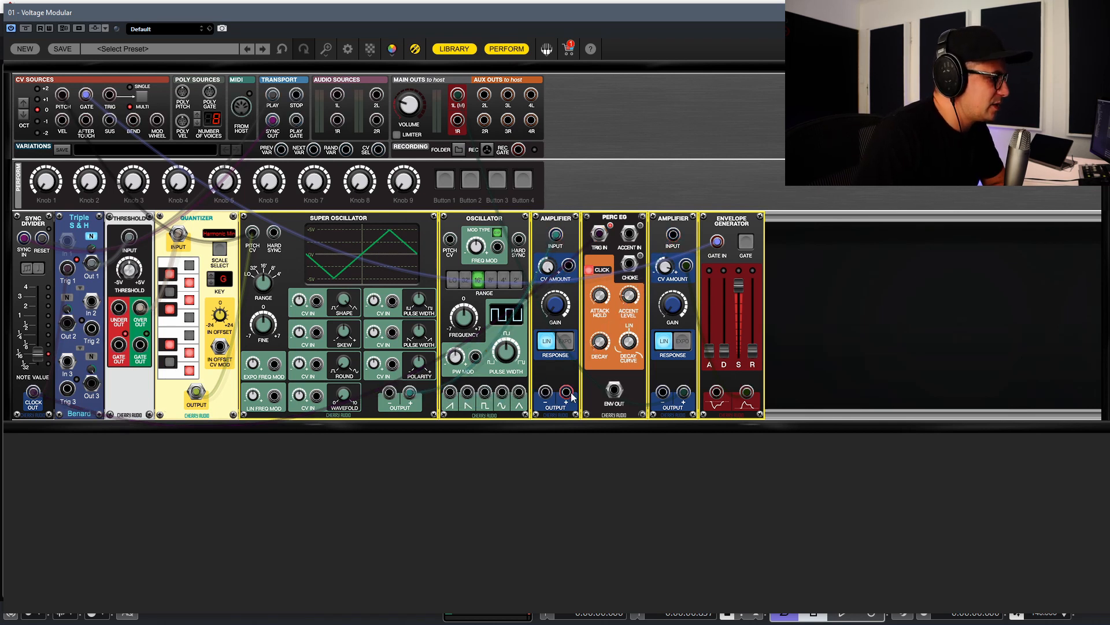
{"action": "left_click_drag", "start_coordinate": [567, 393], "coordinate": [672, 234]}
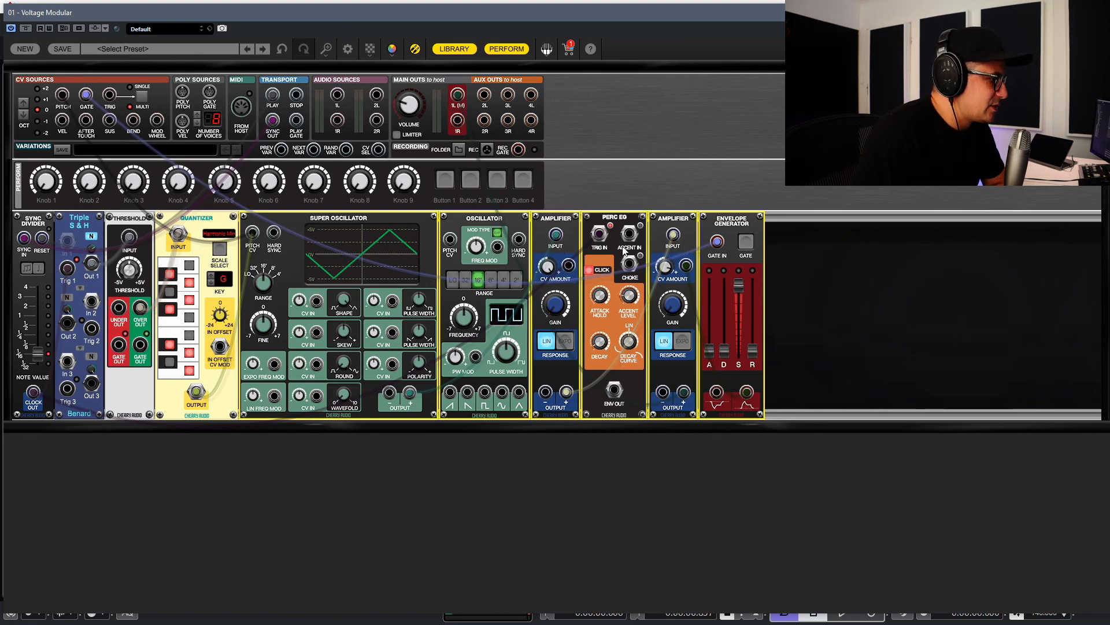
{"action": "left_click_drag", "start_coordinate": [610, 401], "coordinate": [568, 265]}
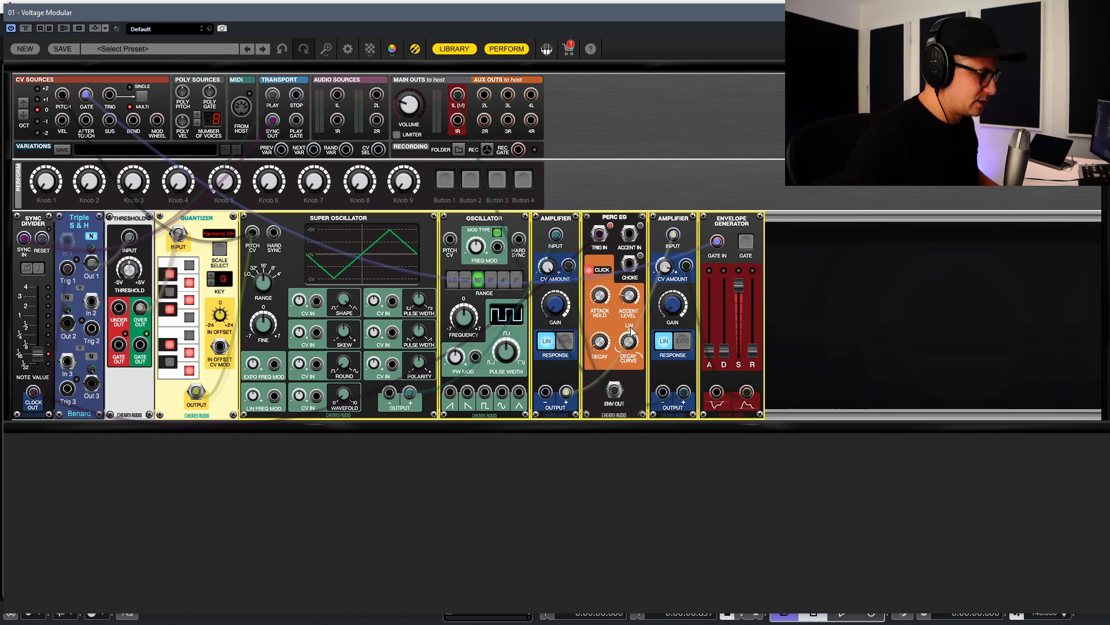
Step: Adjust the Perc EG's Decay and Decay Curve while auditioning the loop, and stop playback
{"action": "key", "text": "space"}
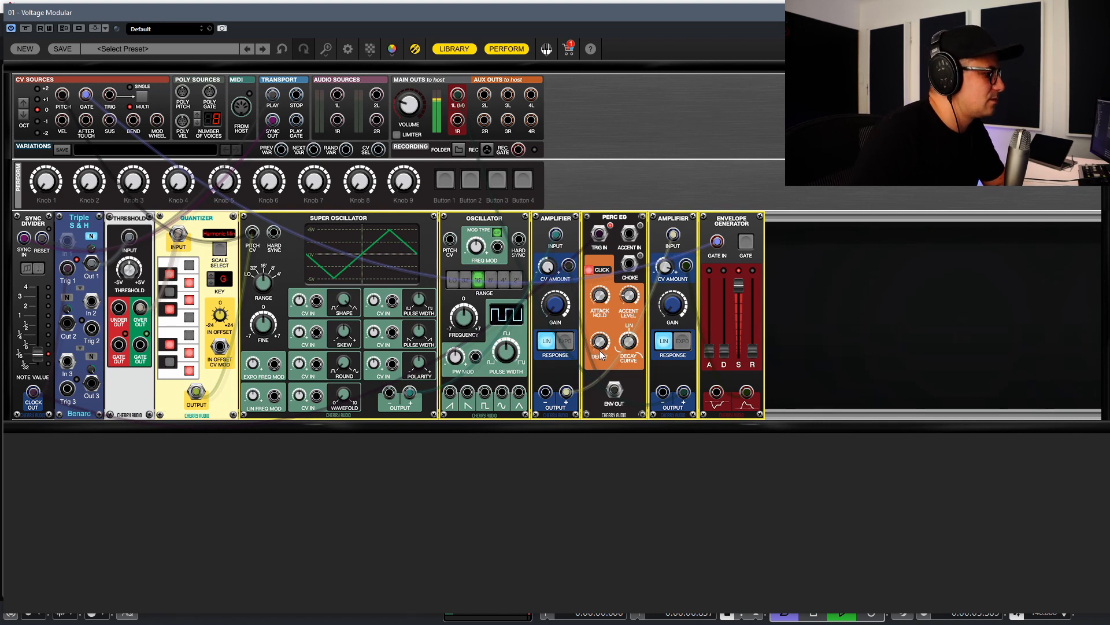
{"action": "mouse_move", "coordinate": [600, 343]}
{"action": "left_mouse_down"}
{"action": "mouse_move", "coordinate": [602, 361]}
{"action": "mouse_move", "coordinate": [601, 350]}
{"action": "left_mouse_up"}
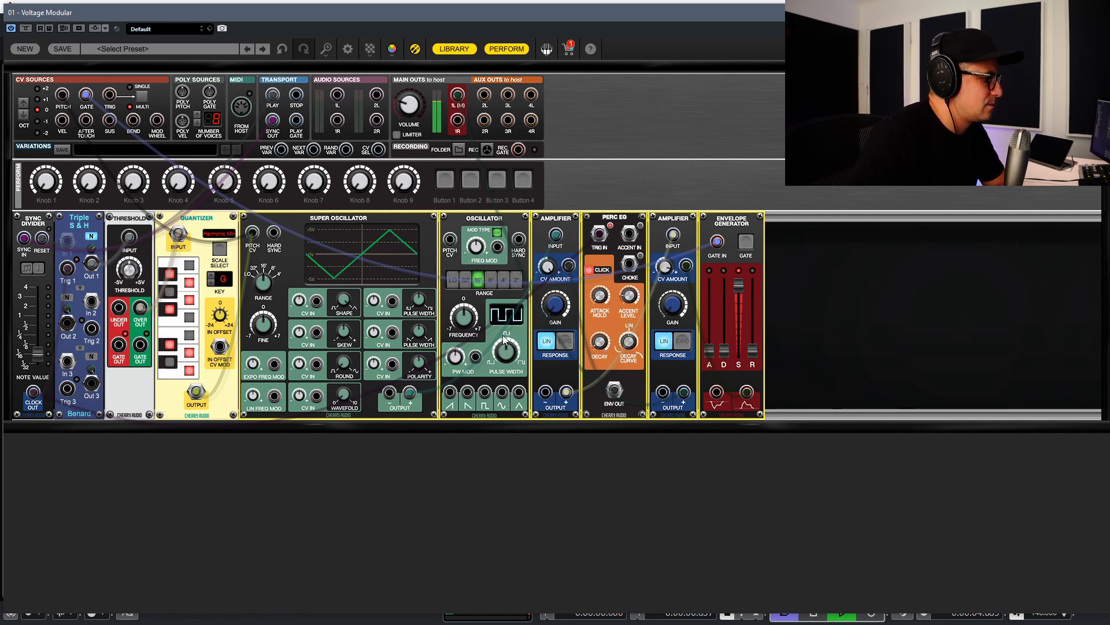
{"action": "mouse_move", "coordinate": [632, 345]}
{"action": "left_click_drag", "start_coordinate": [632, 345], "coordinate": [632, 354]}
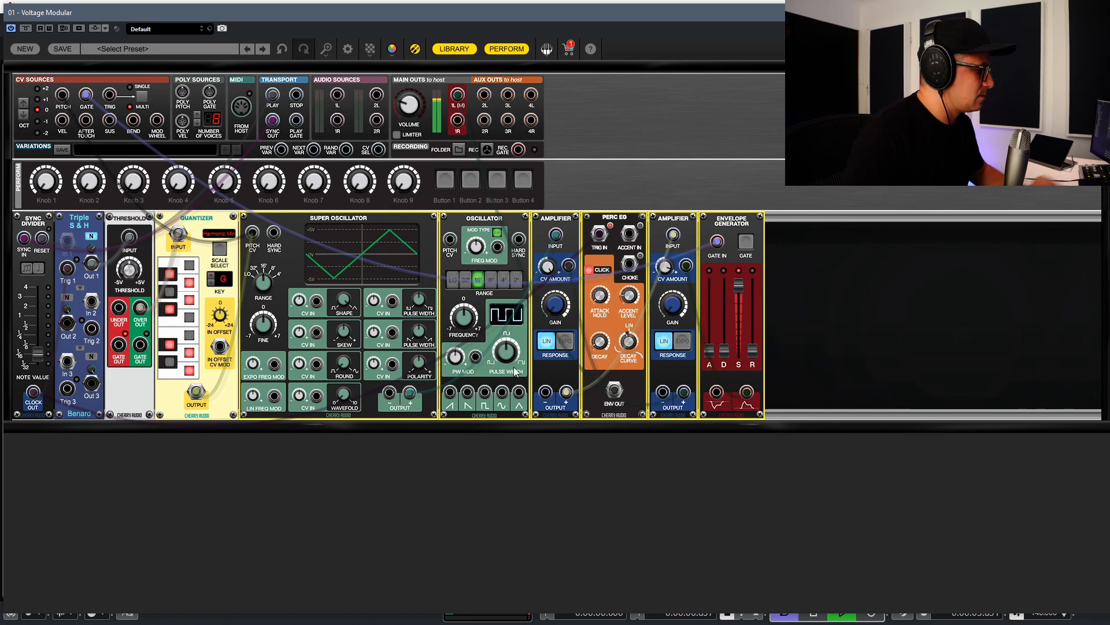
{"action": "left_click", "coordinate": [457, 516]}
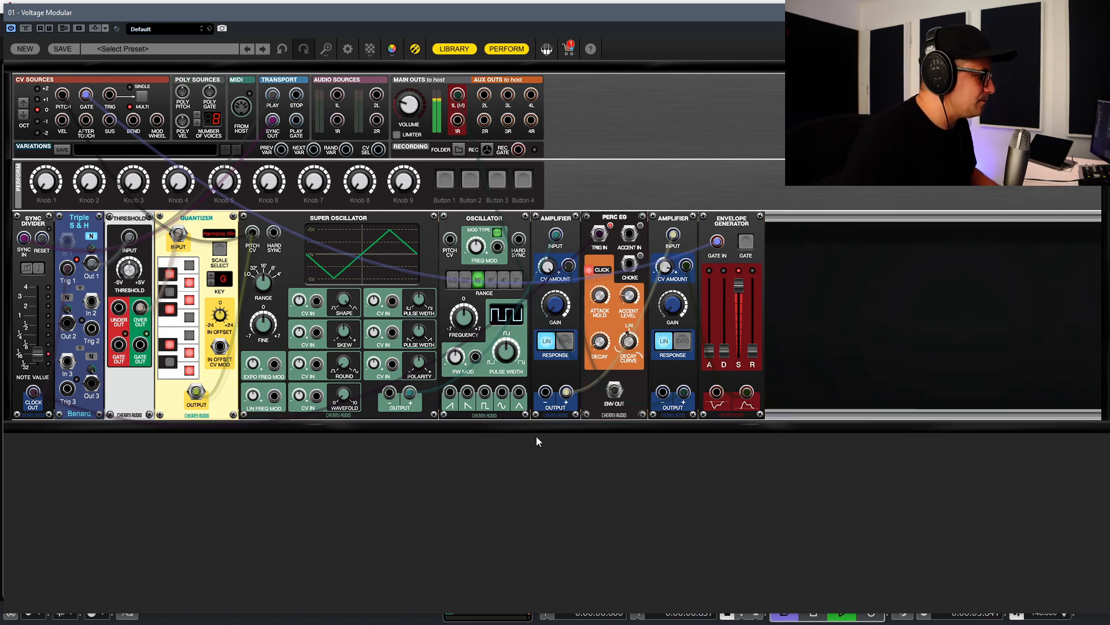
{"action": "key", "text": "space"}
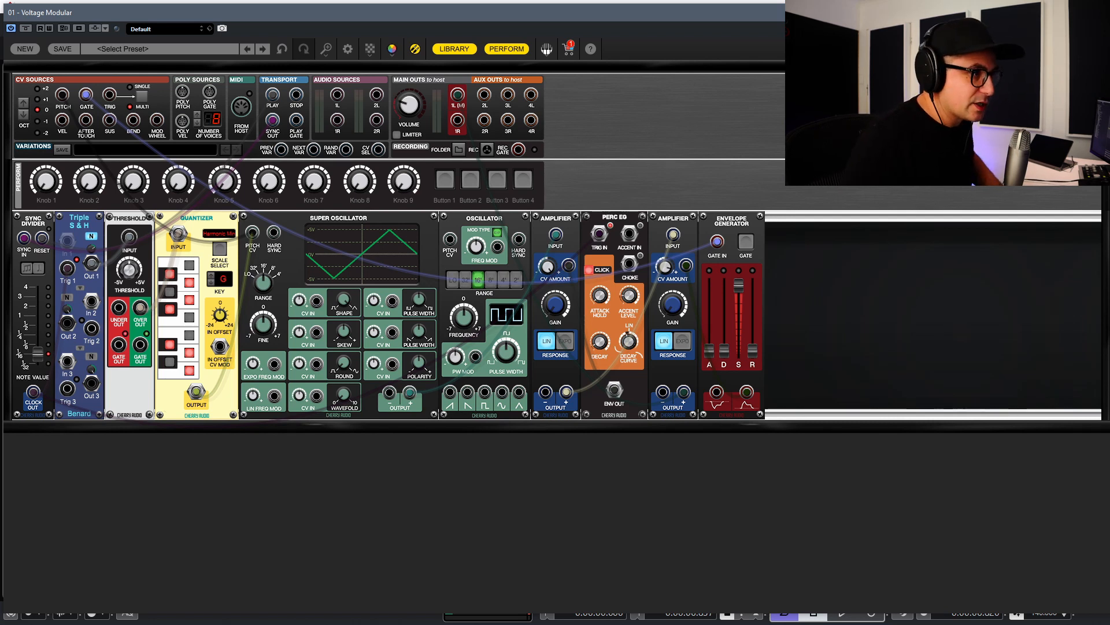
Step: Add a Euclidean Duel module in a new row, patch its Ext Clk to the Sync Divider's Clock Out and enable external clocking
{"action": "left_click_drag", "start_coordinate": [926, 315], "coordinate": [828, 492]}
{"action": "left_click_drag", "start_coordinate": [74, 443], "coordinate": [74, 431]}
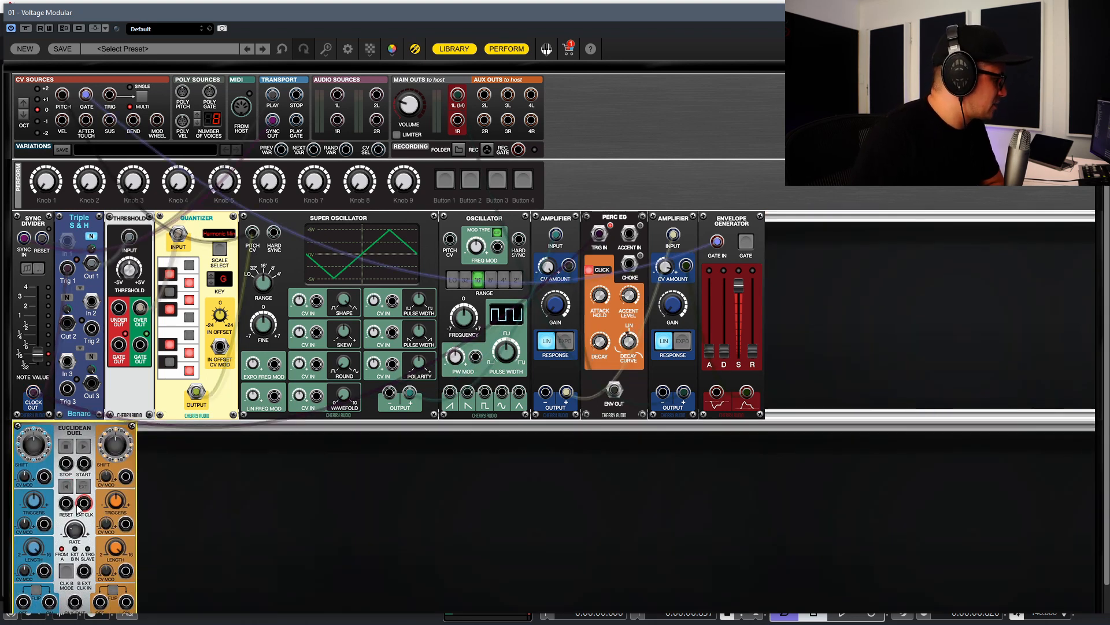
{"action": "left_click_drag", "start_coordinate": [84, 504], "coordinate": [33, 393]}
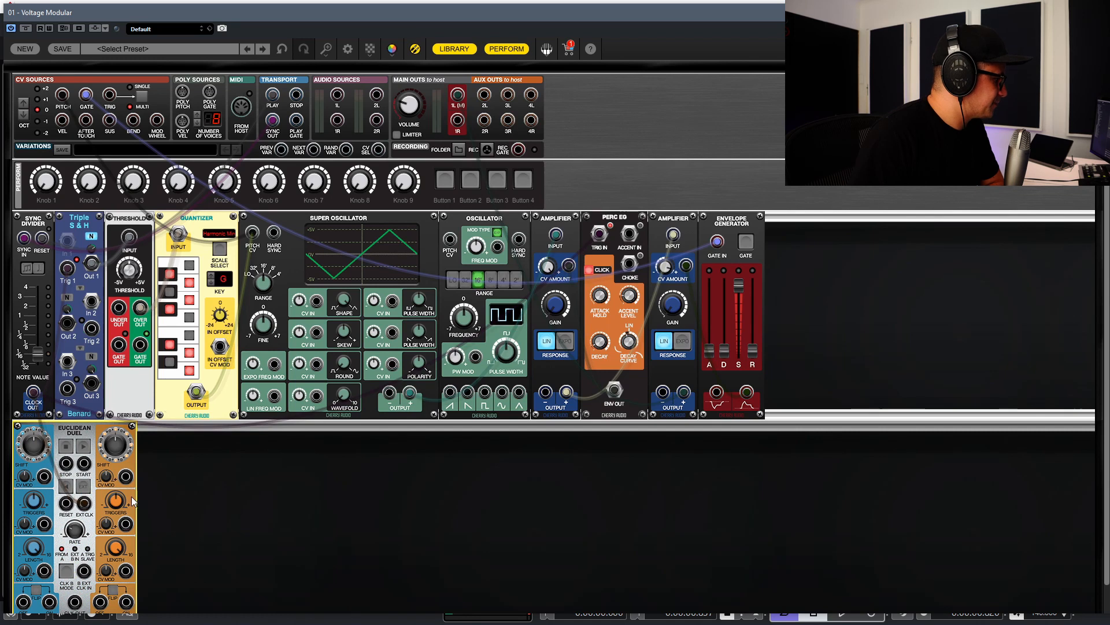
{"action": "left_click", "coordinate": [85, 488]}
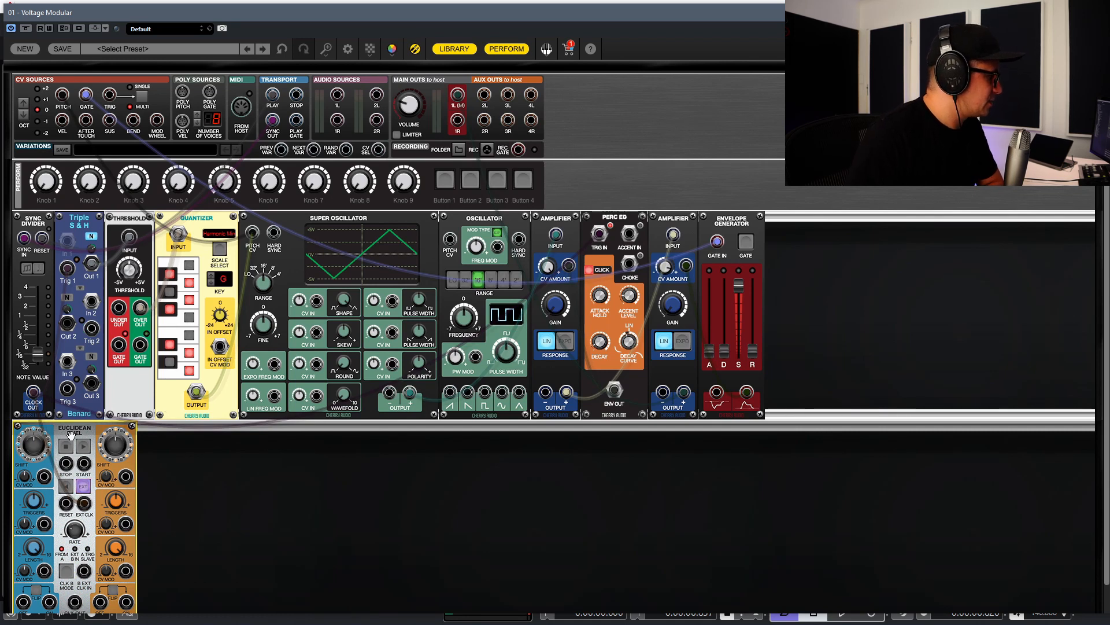
Step: Patch the Euclidean Duel's Start and Stop inputs to the transport's Play and Stop outputs
{"action": "left_click_drag", "start_coordinate": [84, 463], "coordinate": [271, 101]}
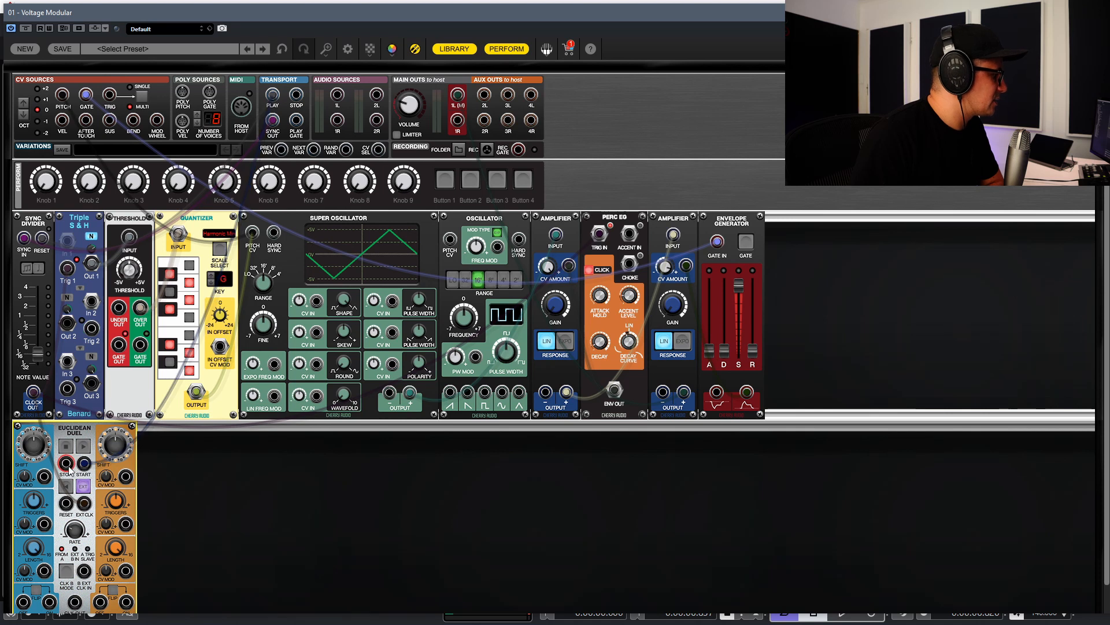
{"action": "left_click_drag", "start_coordinate": [66, 463], "coordinate": [296, 95]}
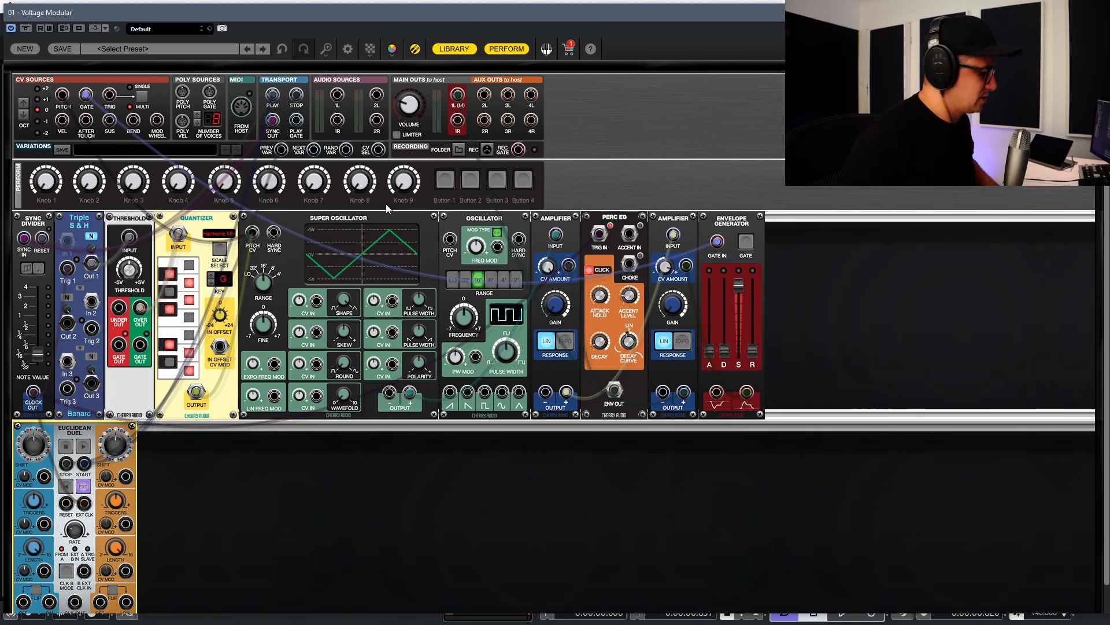
{"action": "scroll", "coordinate": [387, 205], "scroll_direction": "down", "scroll_amount": 1}
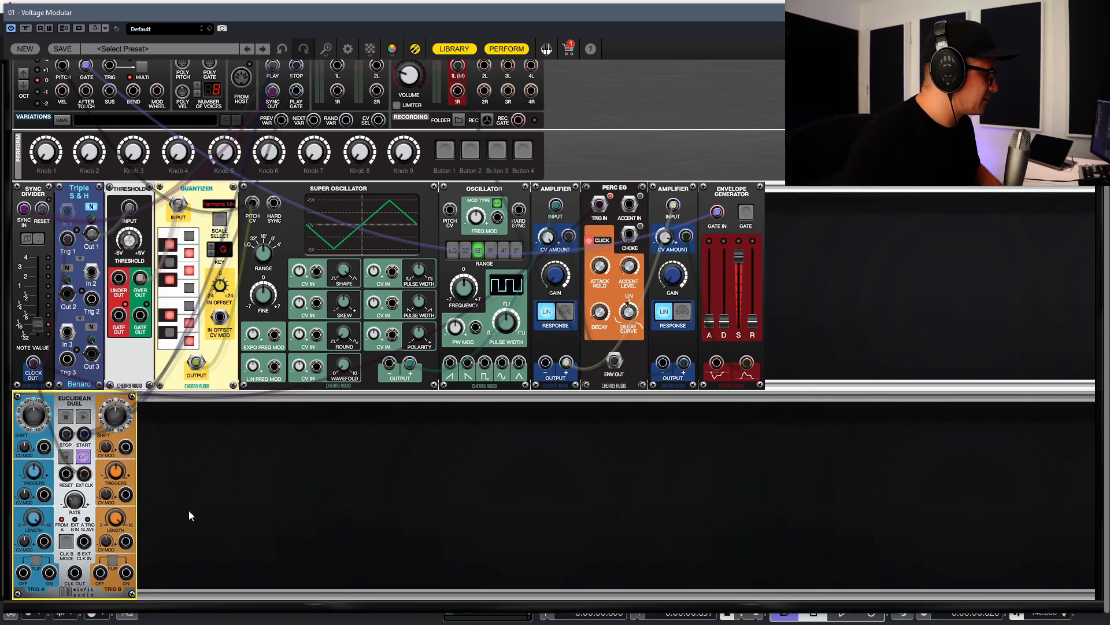
Step: Test the Euclidean Duel's start and stop with playback, and patch its Trig A On output to the Perc EG's Accent In
{"action": "key", "text": "space"}
{"action": "left_click", "coordinate": [139, 461]}
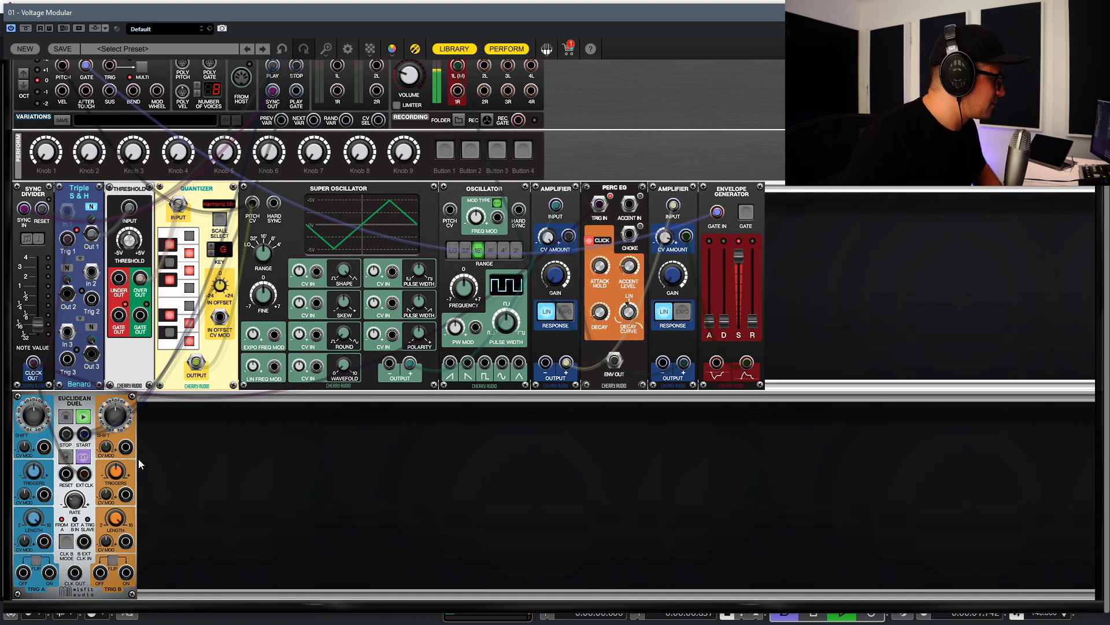
{"action": "key", "text": "space"}
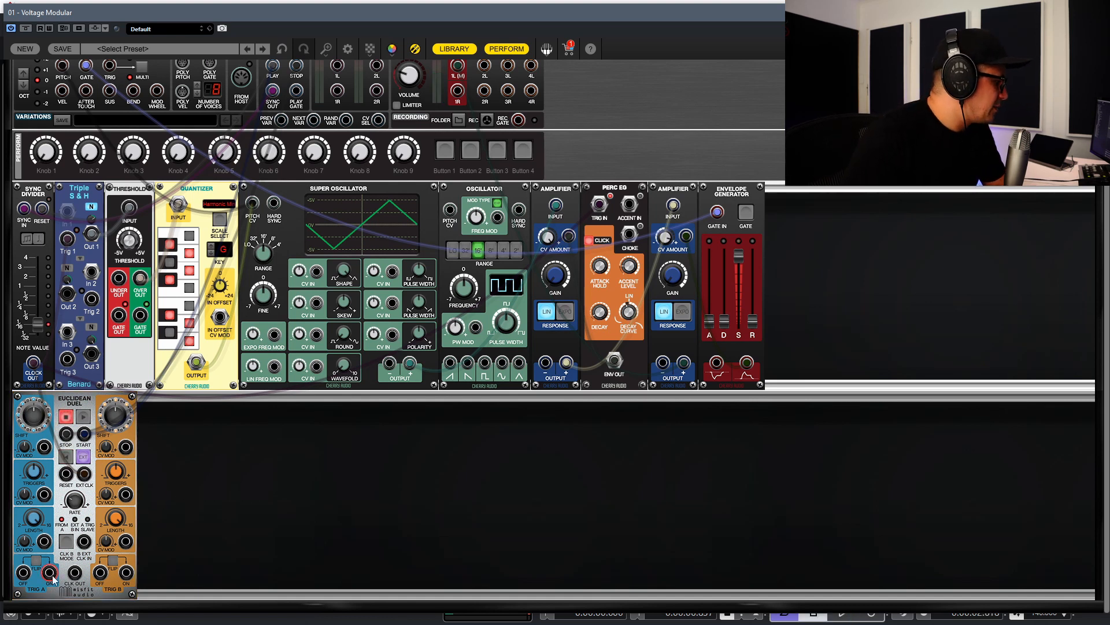
{"action": "left_click_drag", "start_coordinate": [50, 573], "coordinate": [629, 205]}
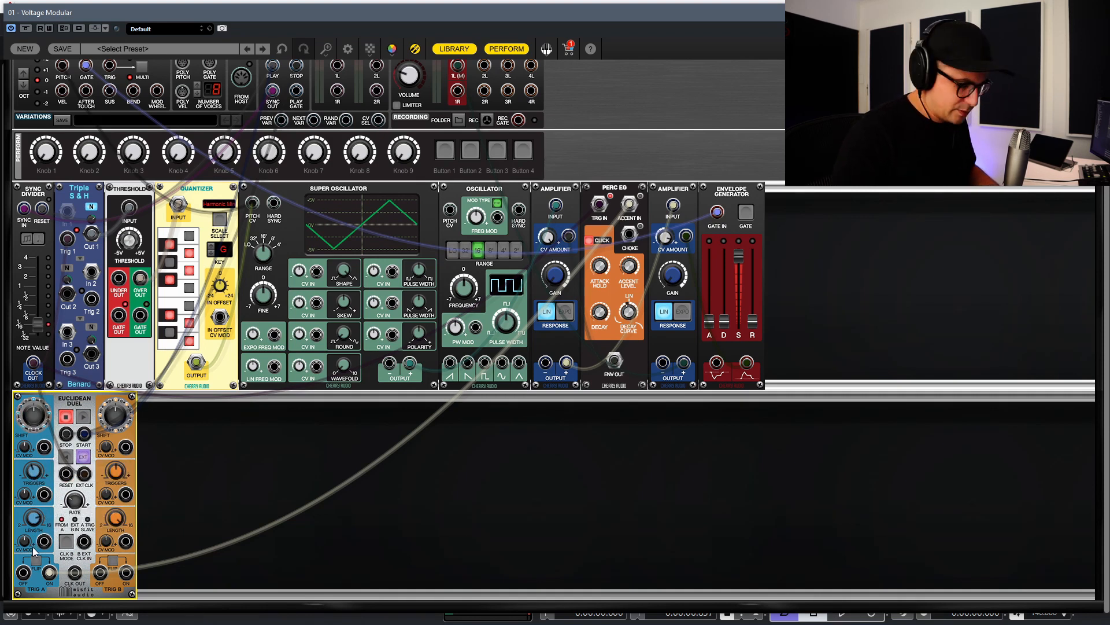
Step: Adjust the Perc EG's Accent Level while auditioning the loop, and stop playback
{"action": "key", "text": "space"}
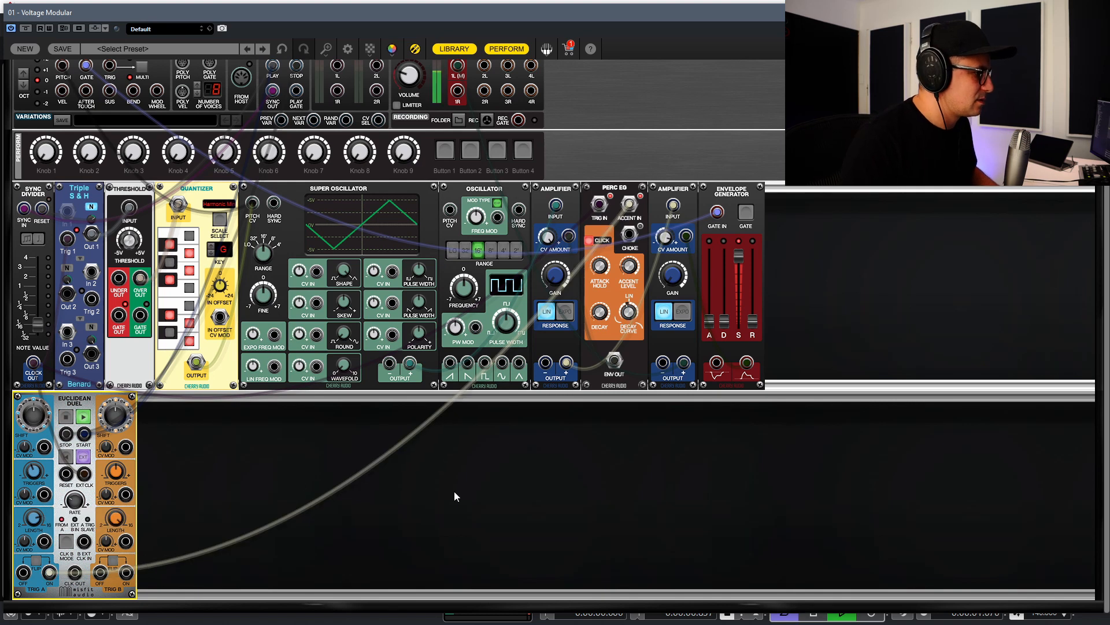
{"action": "left_click", "coordinate": [630, 266]}
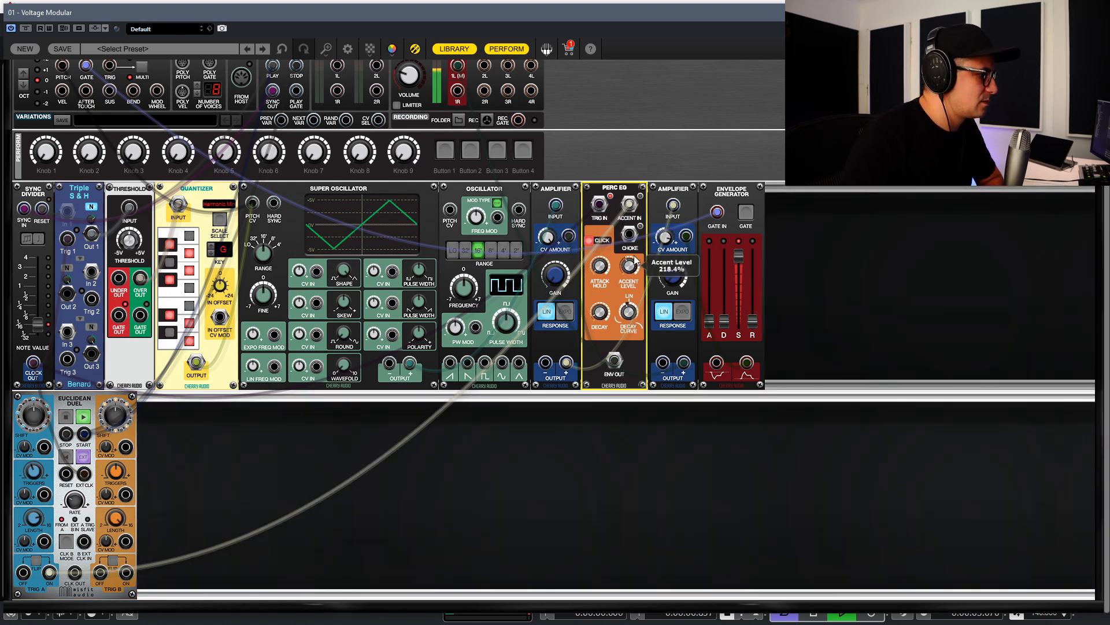
{"action": "left_click_drag", "start_coordinate": [632, 266], "coordinate": [634, 278]}
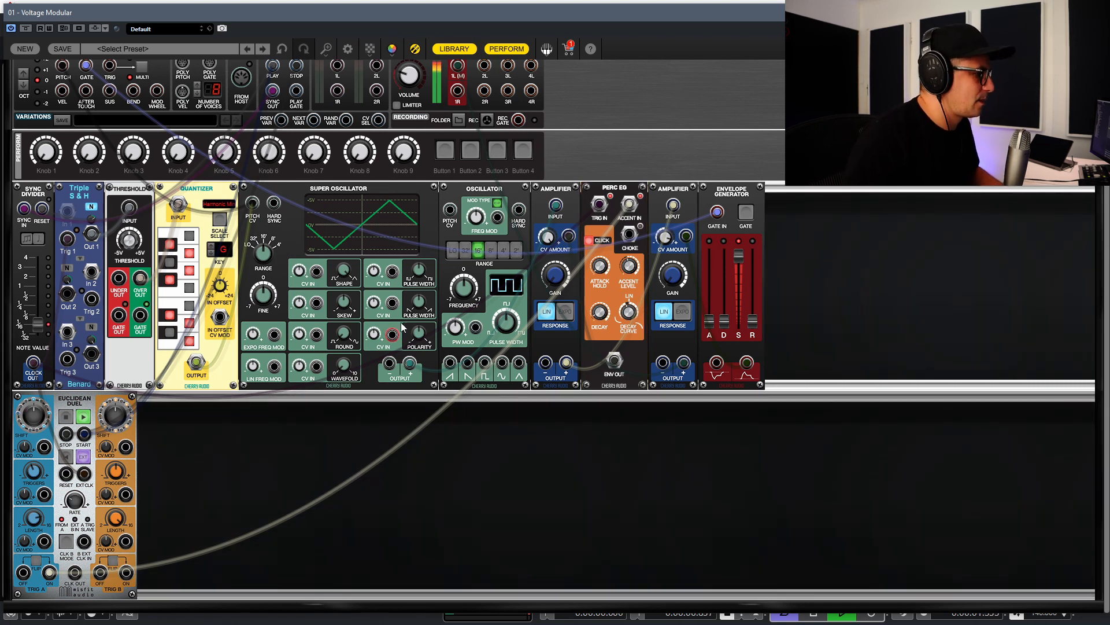
{"action": "key", "text": "space"}
Step: Patch the Euclidean Duel's Trig B On output to the Perc EG's Trig In
{"action": "left_click_drag", "start_coordinate": [629, 202], "coordinate": [69, 298]}
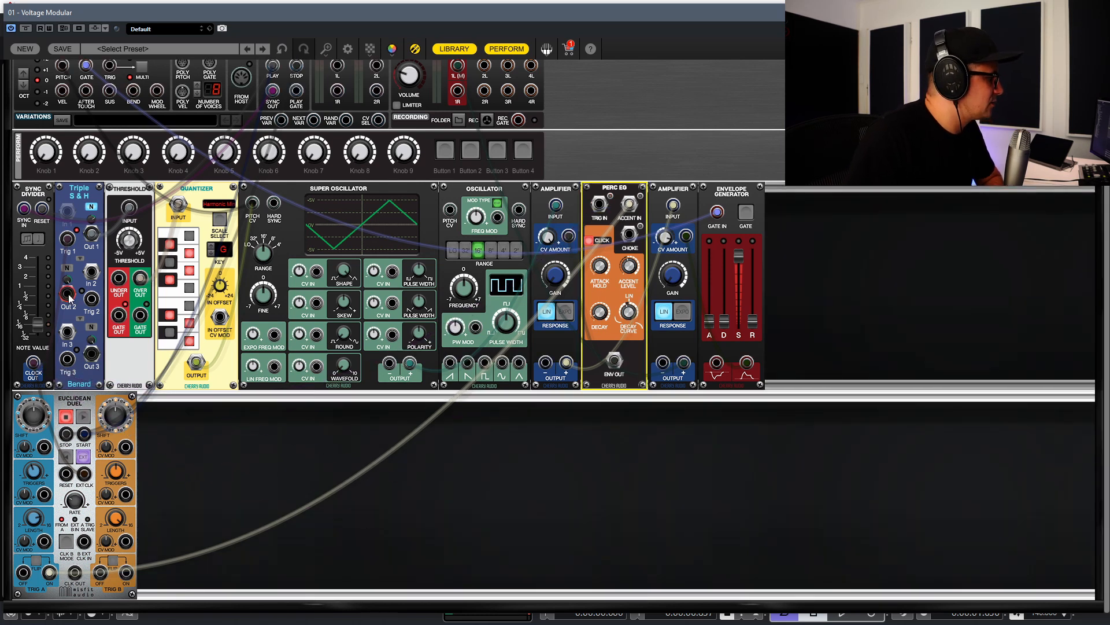
{"action": "left_click", "coordinate": [205, 476]}
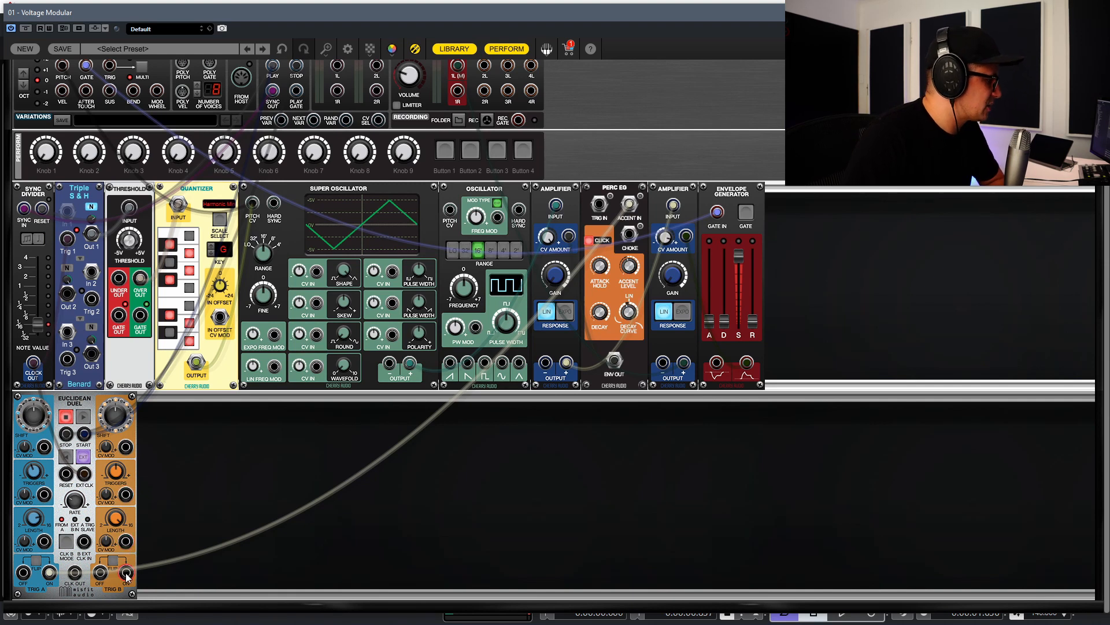
{"action": "left_click_drag", "start_coordinate": [126, 572], "coordinate": [600, 204]}
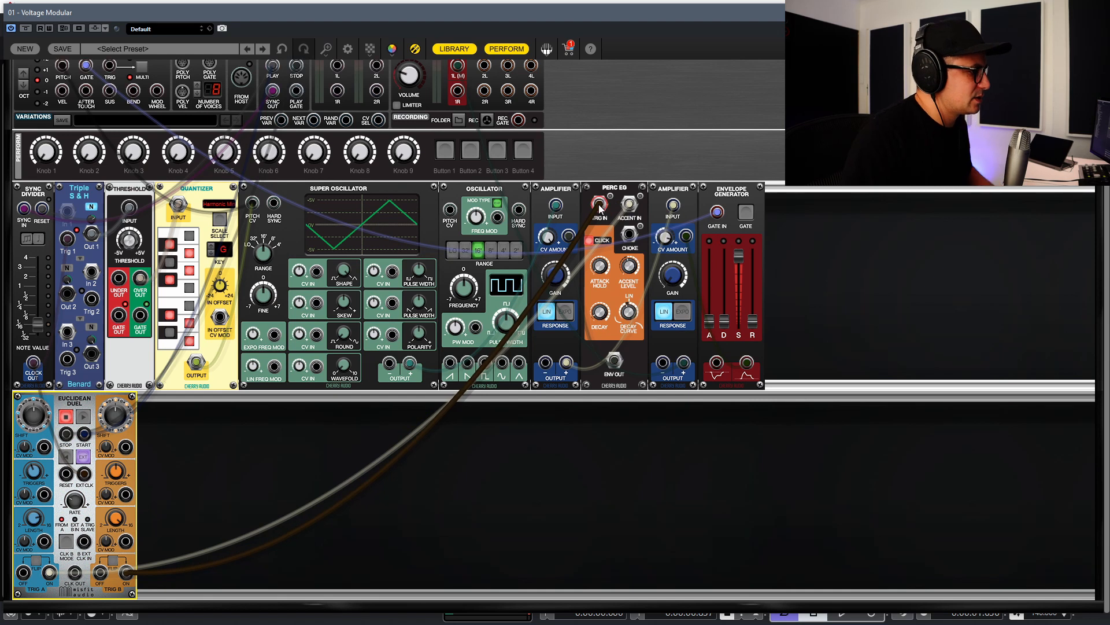
Step: Set the Super Oscillator's Range to 16' while auditioning the loop, and stop playback
{"action": "key", "text": "space"}
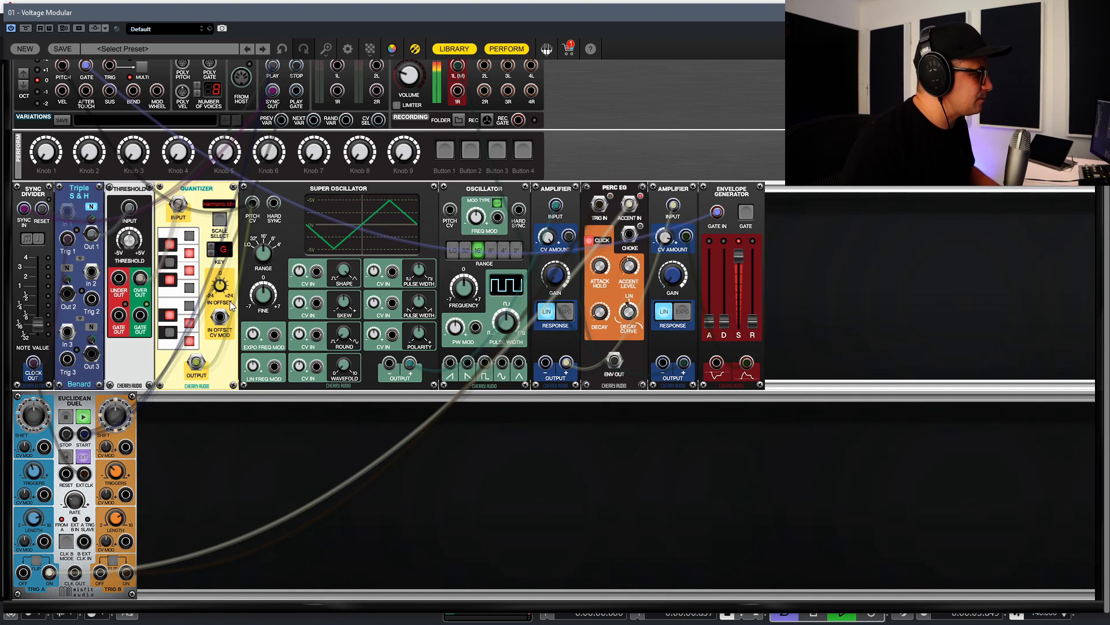
{"action": "left_click", "coordinate": [263, 253]}
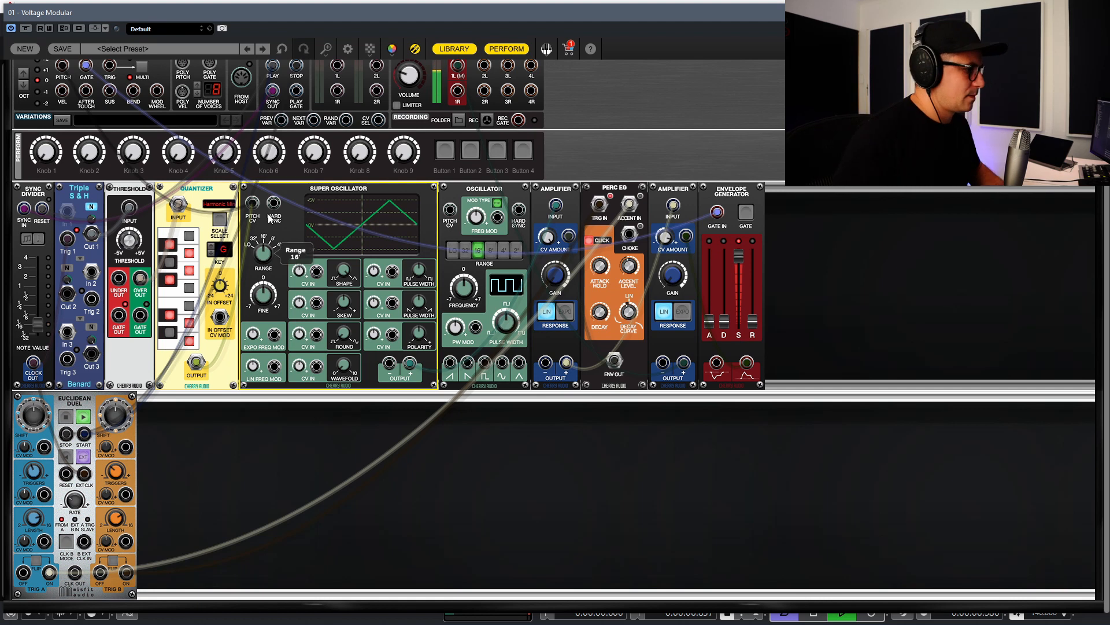
{"action": "left_click", "coordinate": [382, 405]}
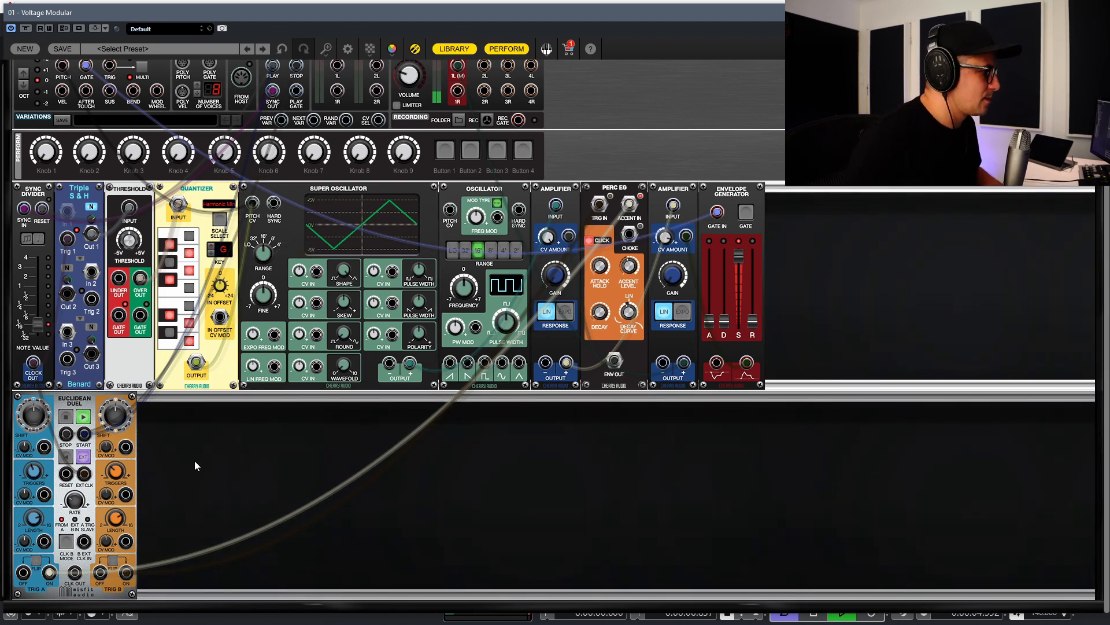
{"action": "key", "text": "space"}
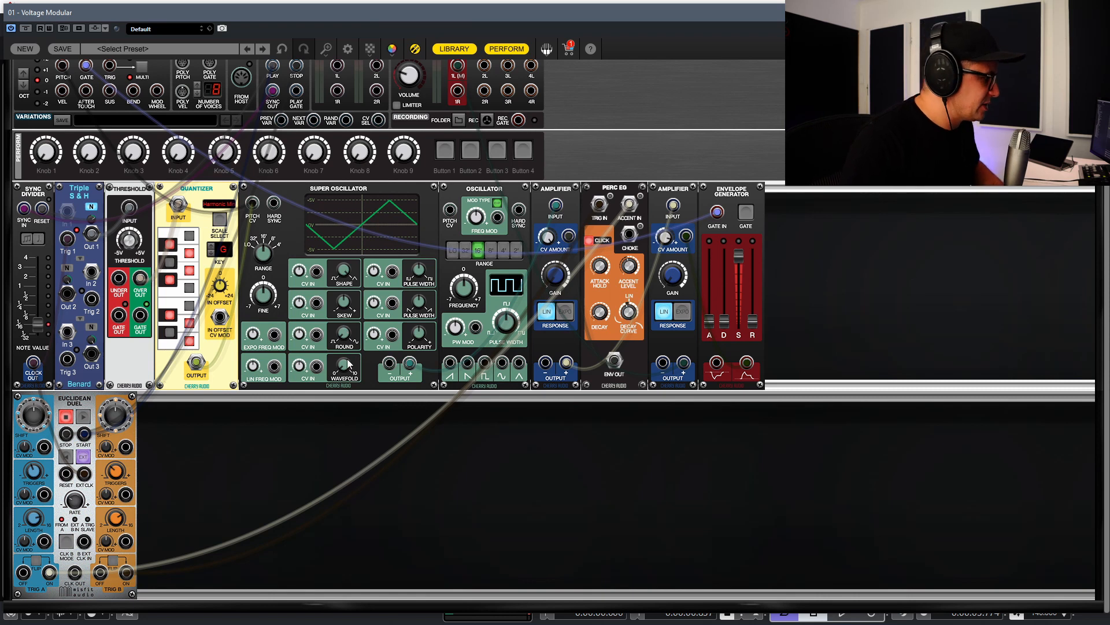
Step: Set the Super Oscillator's Wavefold to 35.2% during playback, listen to the loop and stop it
{"action": "left_click", "coordinate": [349, 377]}
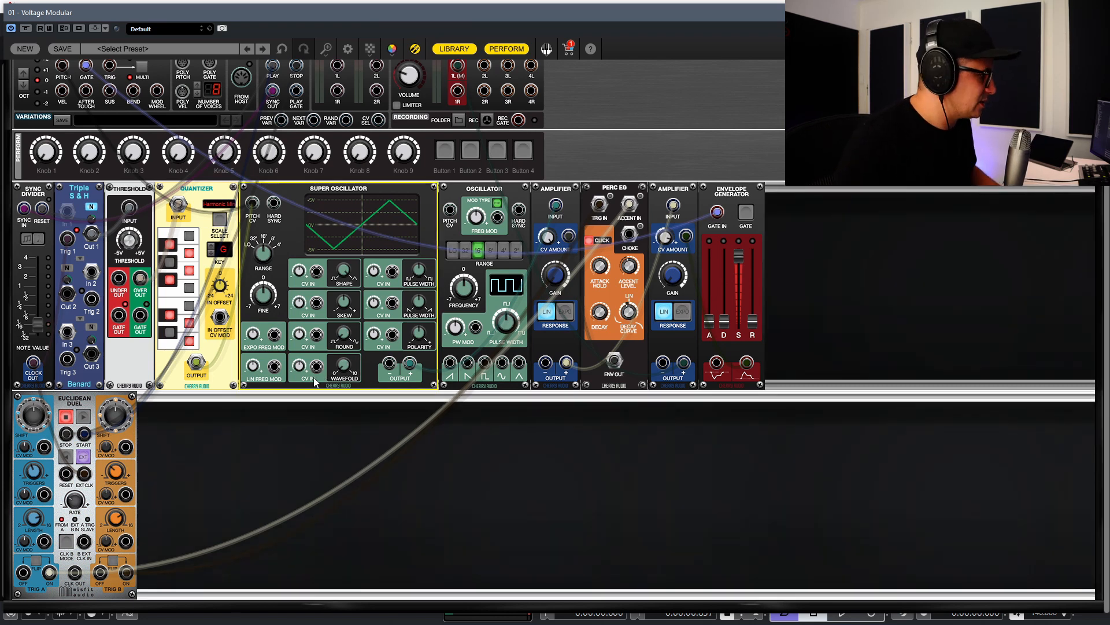
{"action": "key", "text": "space"}
{"action": "left_click_drag", "start_coordinate": [344, 365], "coordinate": [364, 417]}
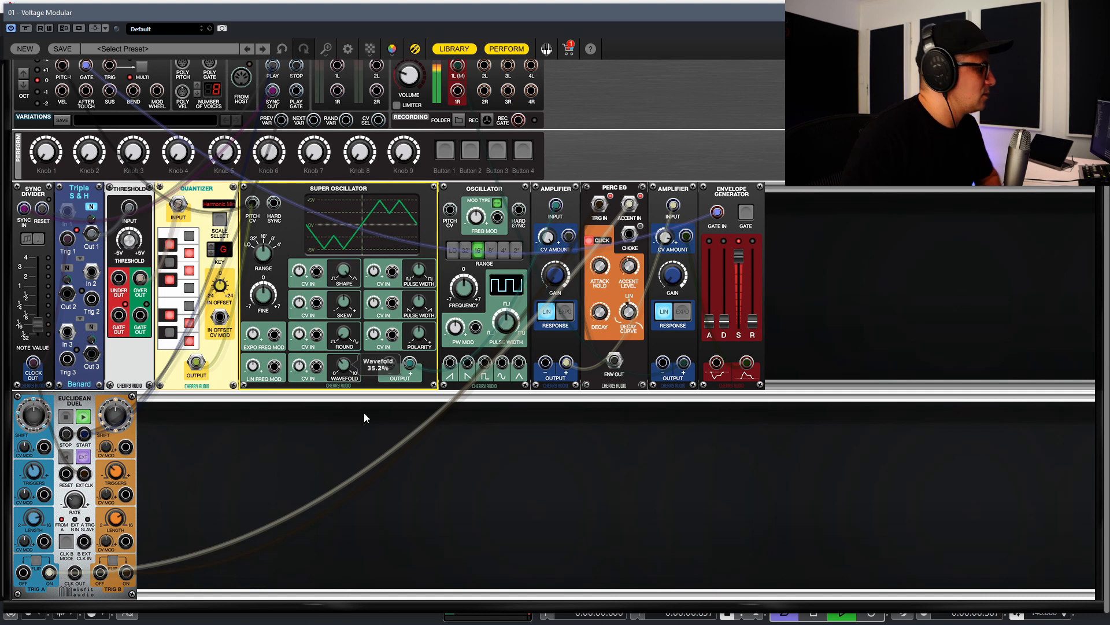
{"action": "left_click", "coordinate": [263, 454]}
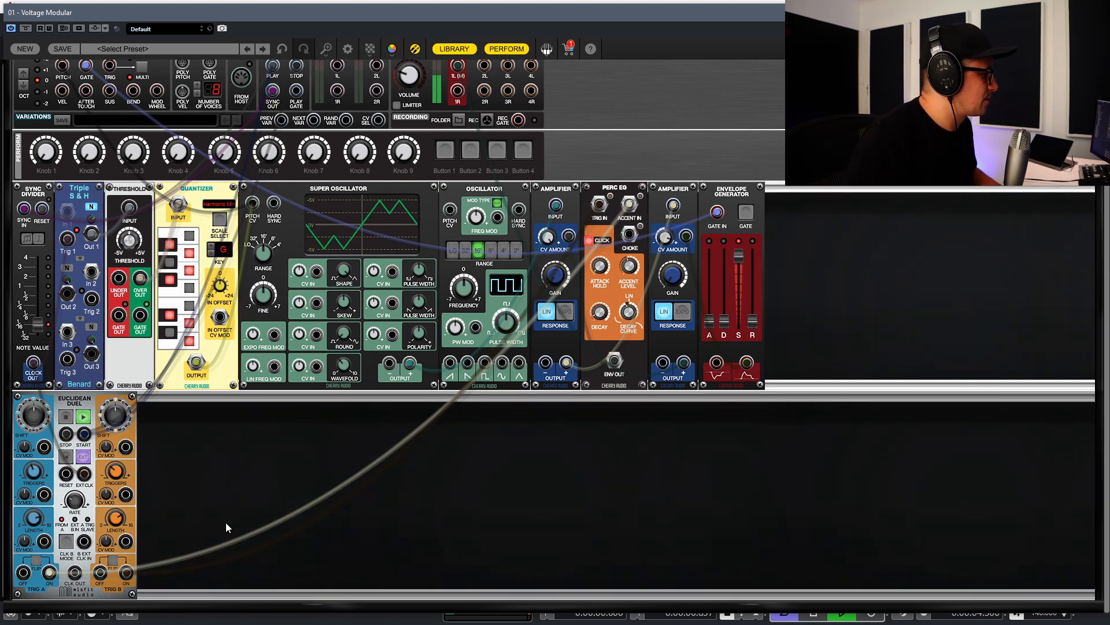
{"action": "key", "text": "space"}
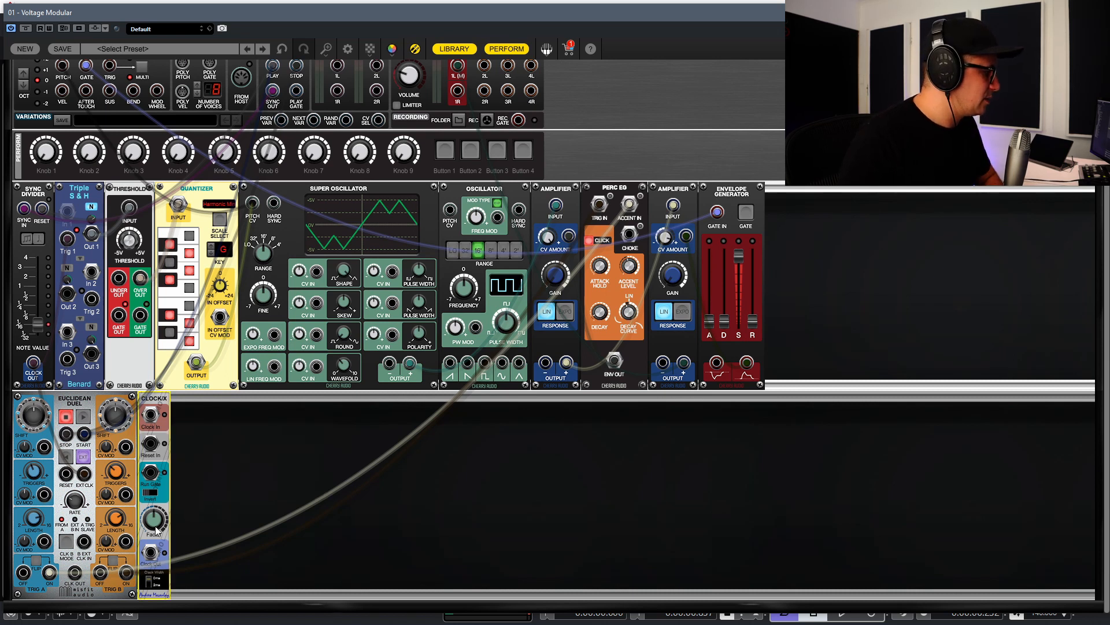
Step: Delete the clock module beside the Euclidean Duel and insert a Clock Divider between the Sync Divider and Triple S & H
{"action": "key", "text": "Delete"}
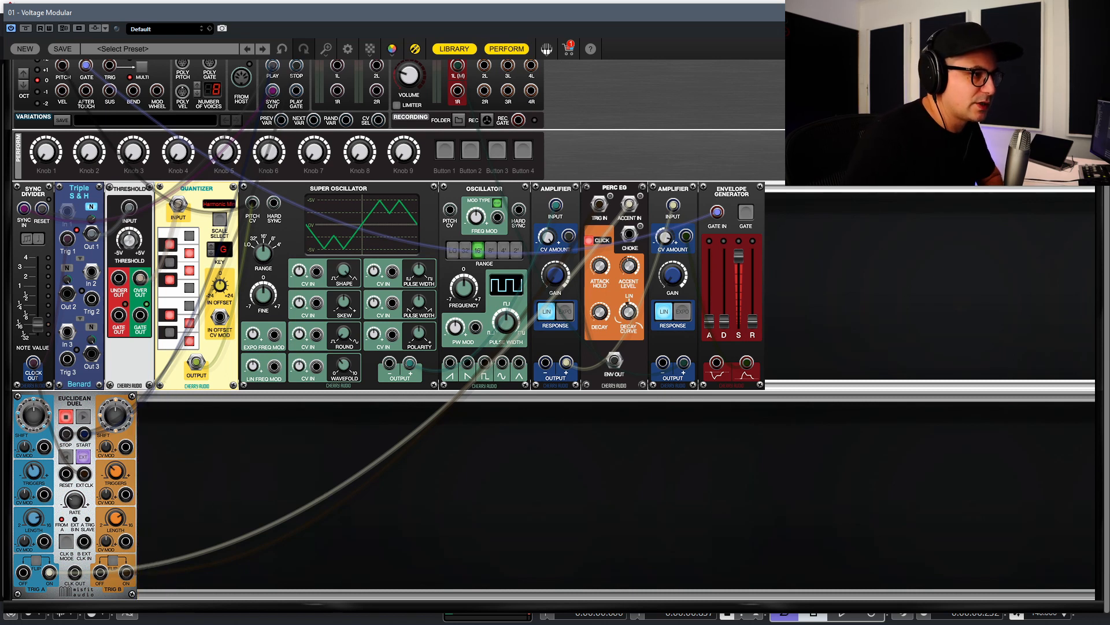
{"action": "left_click_drag", "start_coordinate": [165, 393], "coordinate": [82, 184]}
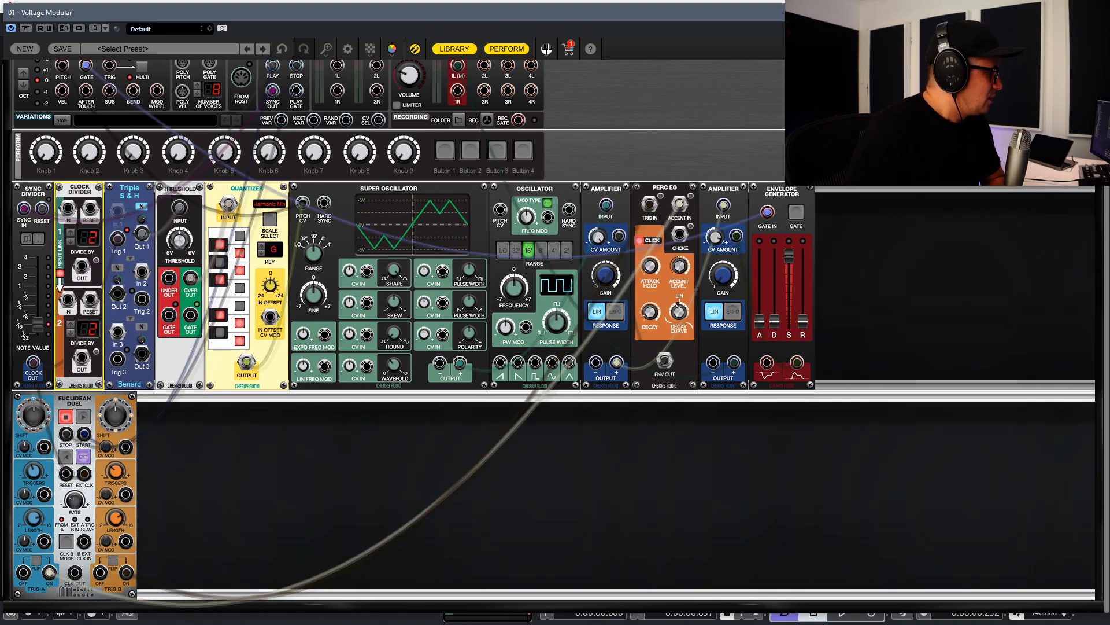
Step: Enable N on the second sample-and-hold and clock its Trig 2 from the Sync Divider's Clock Out through the Clock Divider's first section
{"action": "left_click", "coordinate": [117, 271]}
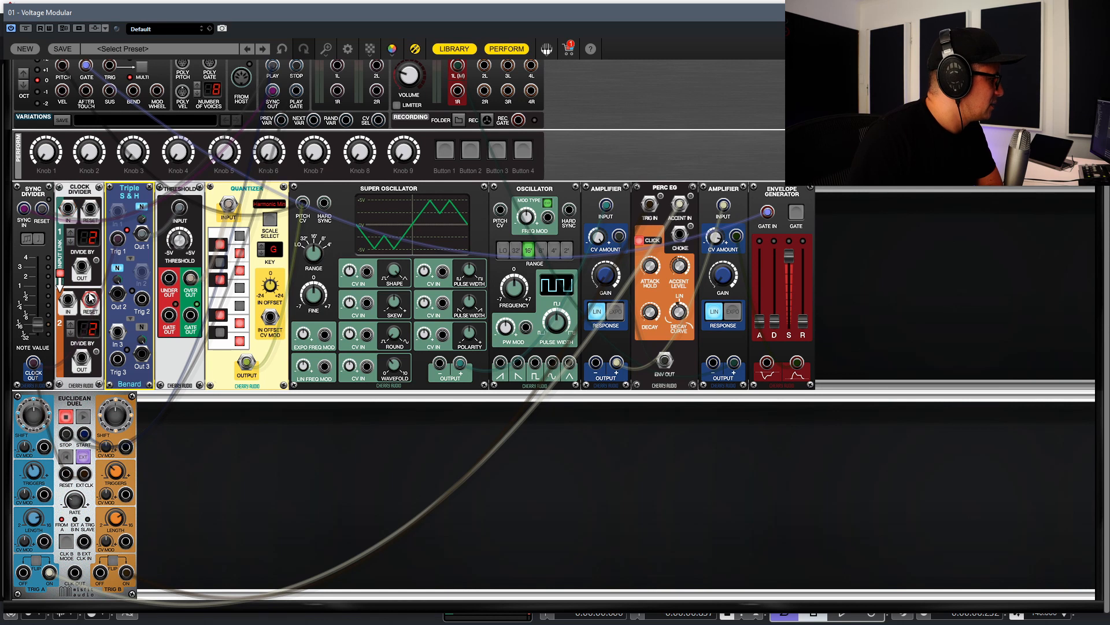
{"action": "left_click_drag", "start_coordinate": [68, 208], "coordinate": [33, 363]}
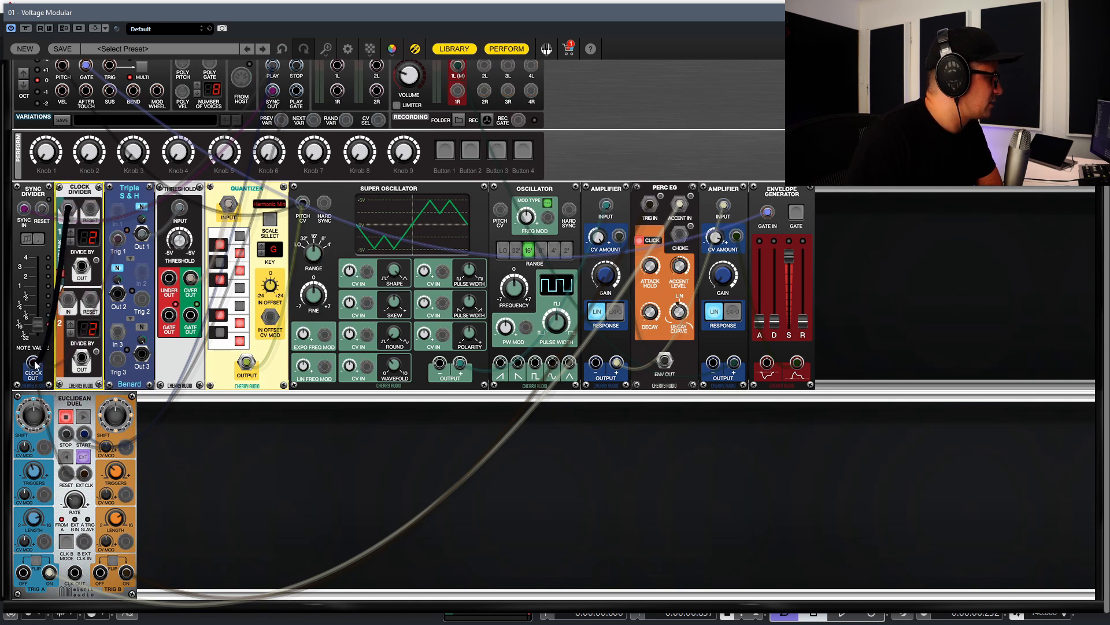
{"action": "left_click_drag", "start_coordinate": [78, 216], "coordinate": [128, 289]}
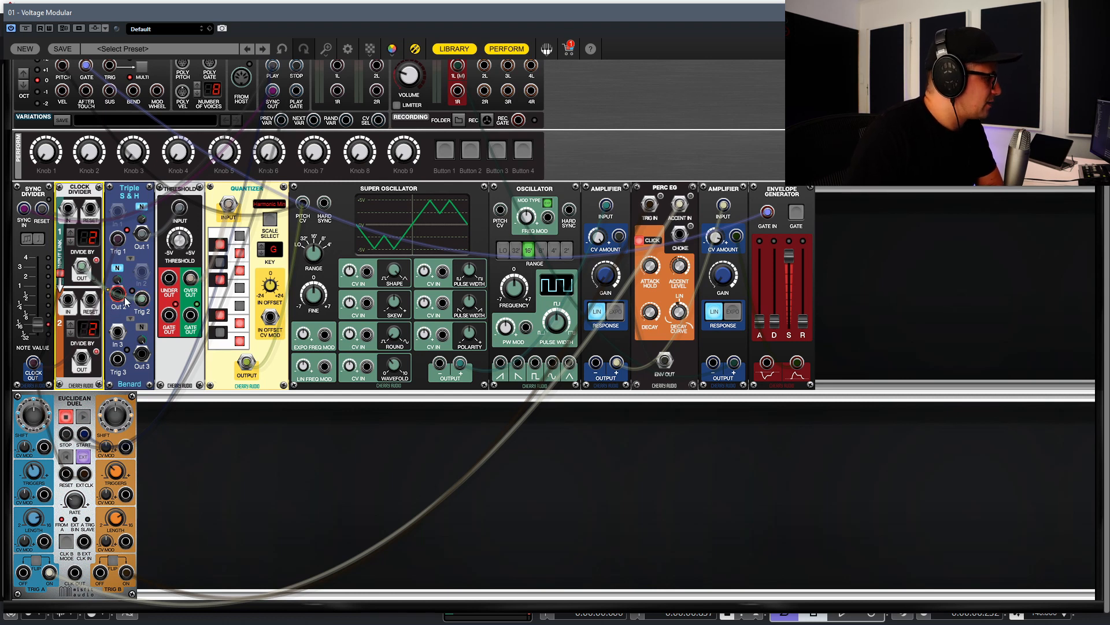
Step: Patch the Triple S & H's Out 2 to the Super Oscillator's Wavefold CV input and set the first Clock Divider section to divide by 3
{"action": "left_click_drag", "start_coordinate": [119, 297], "coordinate": [348, 372]}
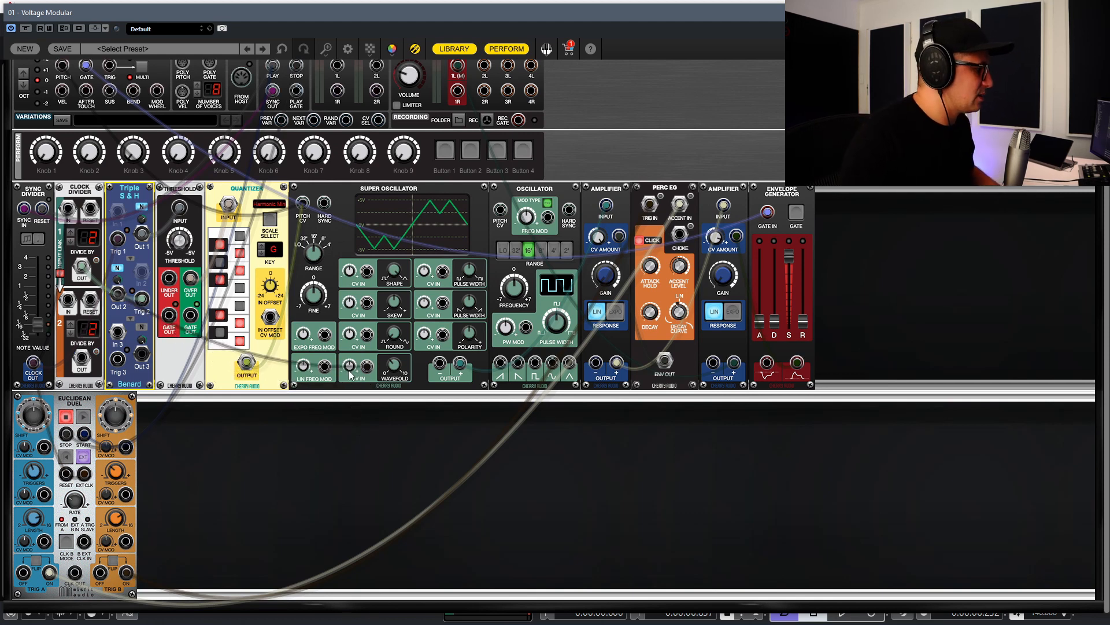
{"action": "left_click", "coordinate": [393, 376]}
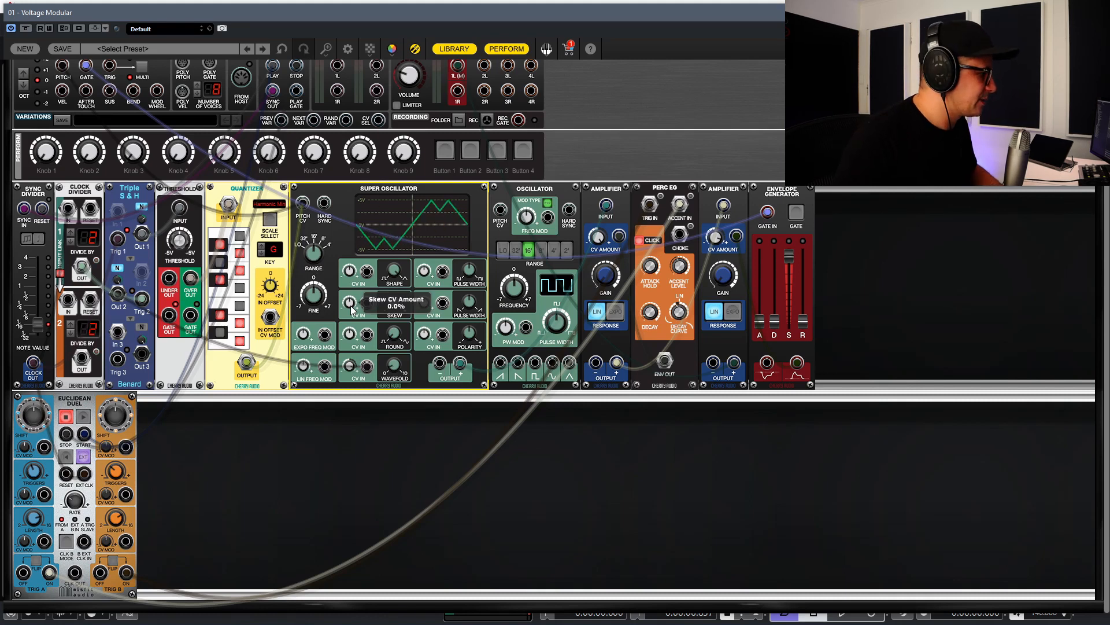
{"action": "key", "text": "space"}
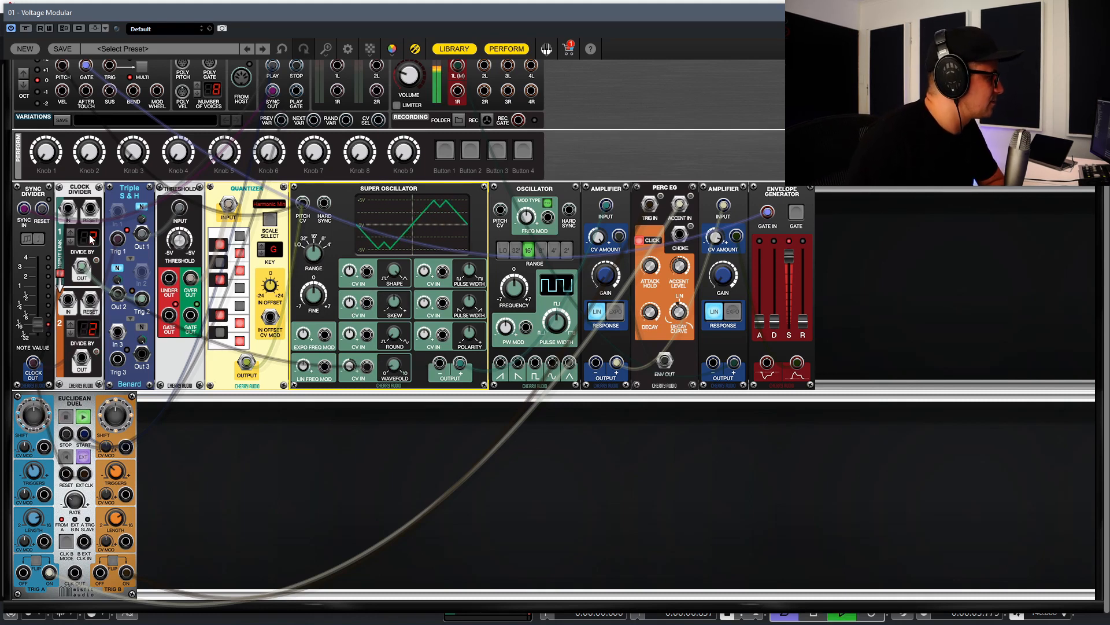
{"action": "left_click", "coordinate": [72, 236]}
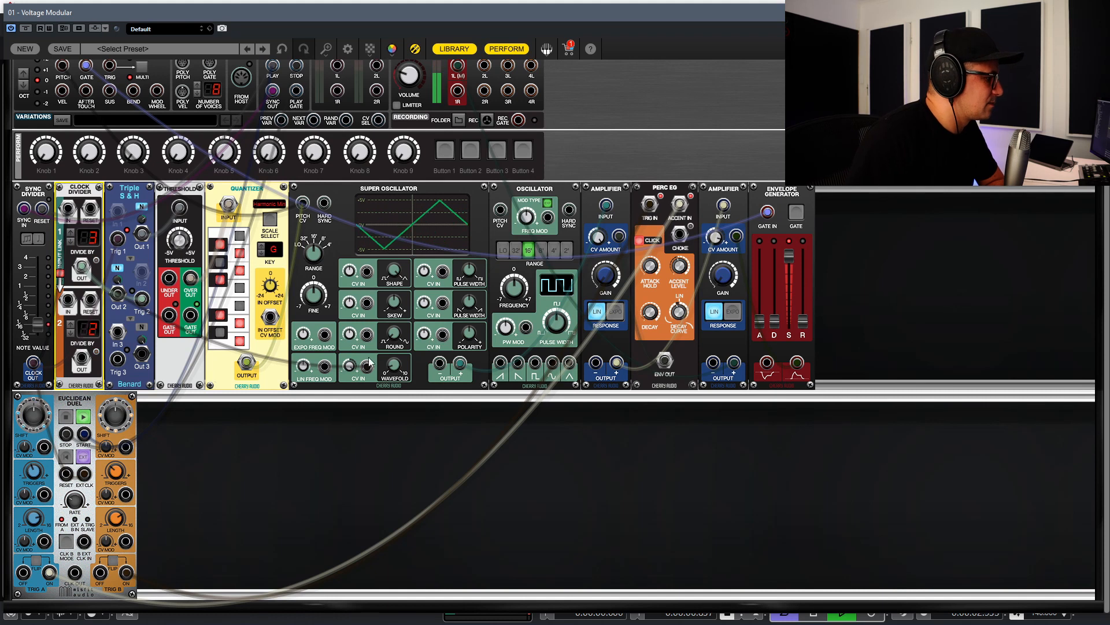
Step: Set the Super Oscillator's Shape to 59.2% and adjust its Round control while auditioning the loop, and stop playback
{"action": "left_click", "coordinate": [400, 300]}
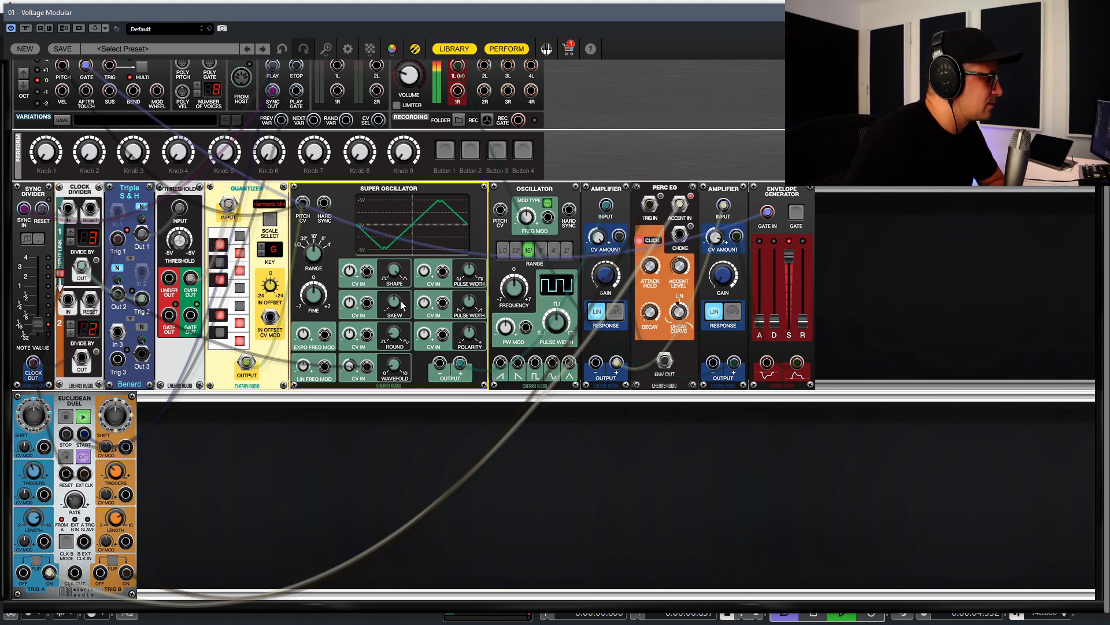
{"action": "left_click_drag", "start_coordinate": [395, 272], "coordinate": [418, 238]}
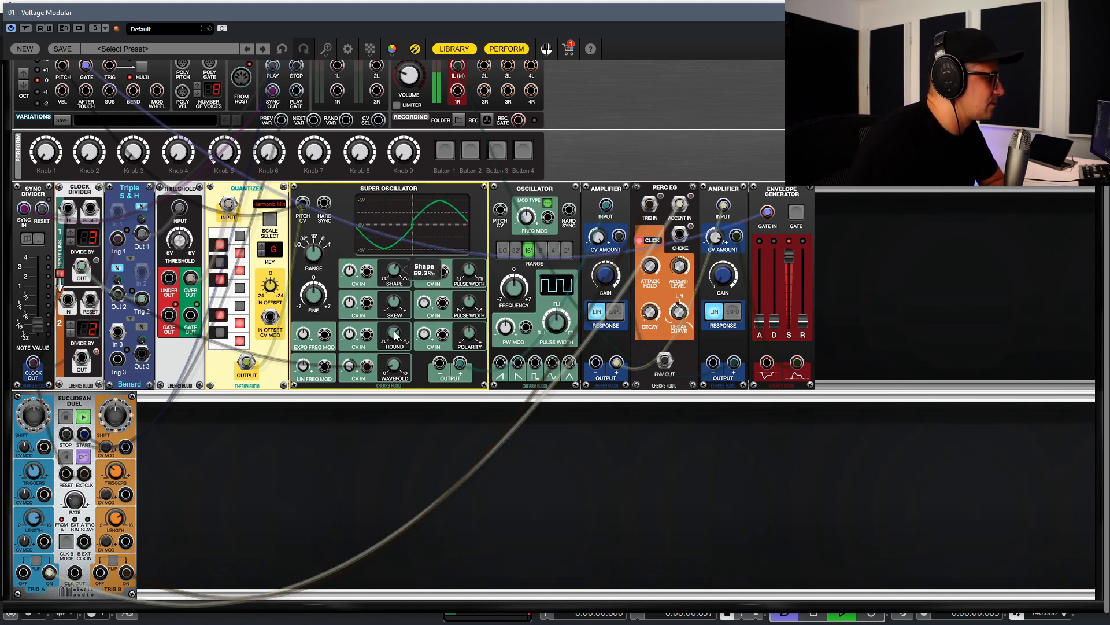
{"action": "left_click_drag", "start_coordinate": [395, 335], "coordinate": [396, 260]}
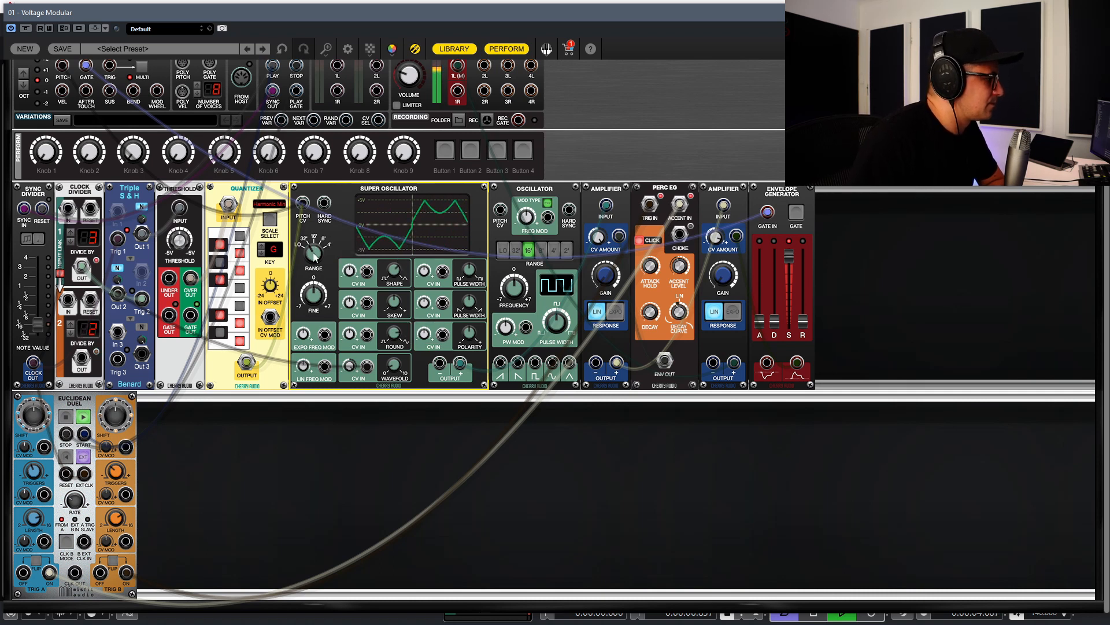
{"action": "left_click", "coordinate": [429, 449]}
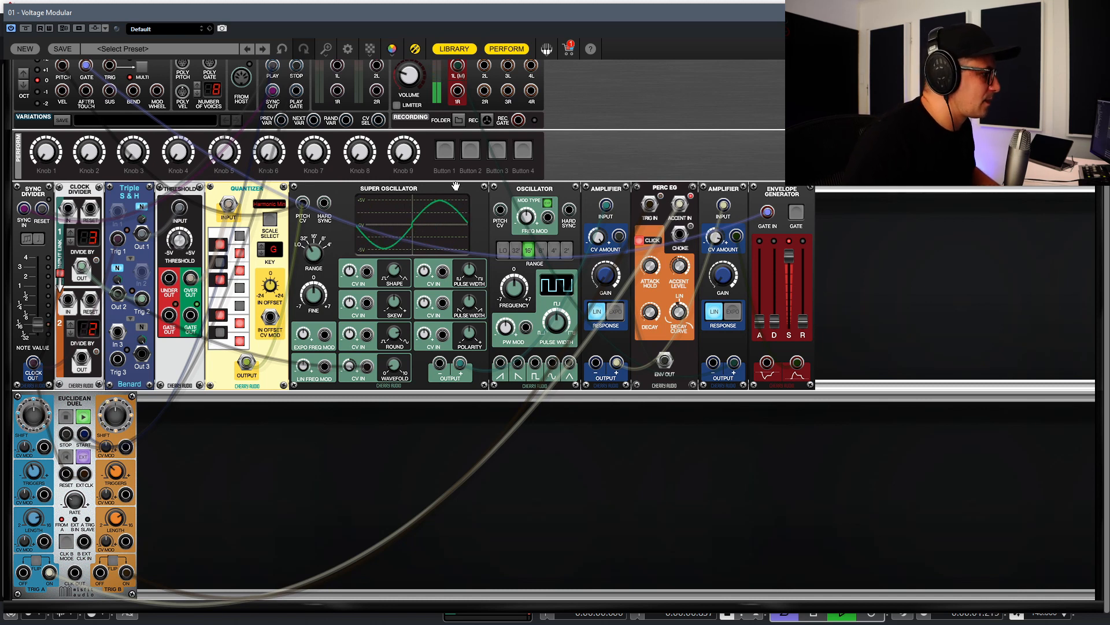
{"action": "key", "text": "space"}
Step: Connect a cable to the Oscillator's Pitch CV input and patch its sine output to the Super Oscillator's Lin Freq Mod input, auditioning the loop
{"action": "left_click_drag", "start_coordinate": [500, 211], "coordinate": [214, 186]}
{"action": "scroll", "coordinate": [223, 186], "scroll_direction": "up", "scroll_amount": 1}
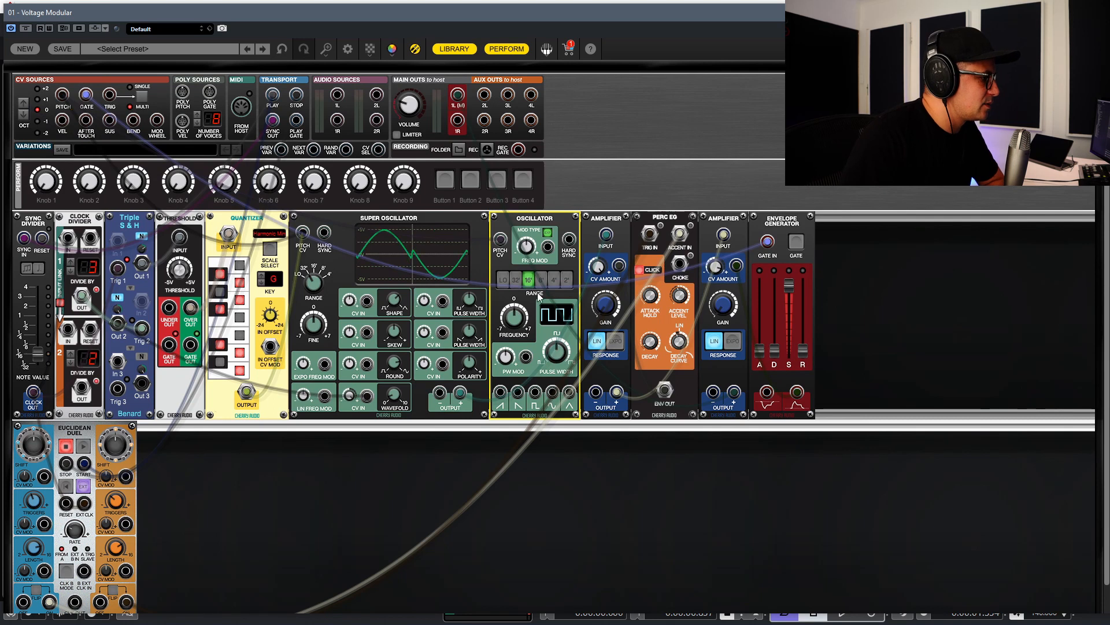
{"action": "scroll", "coordinate": [536, 353], "scroll_direction": "down", "scroll_amount": 1}
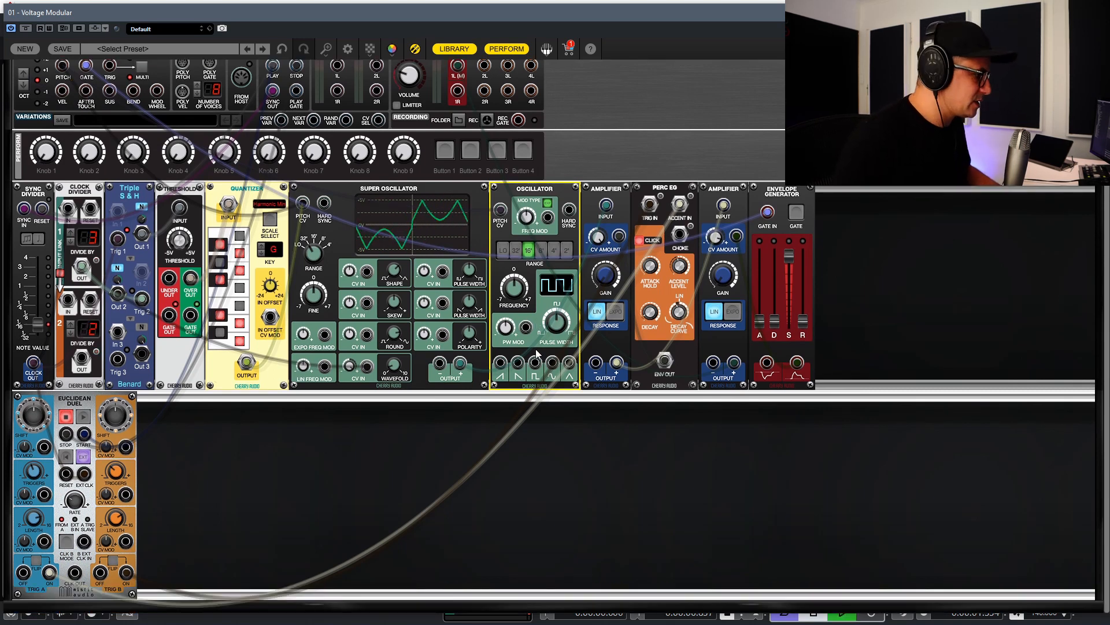
{"action": "key", "text": "space"}
{"action": "key", "text": "space"}
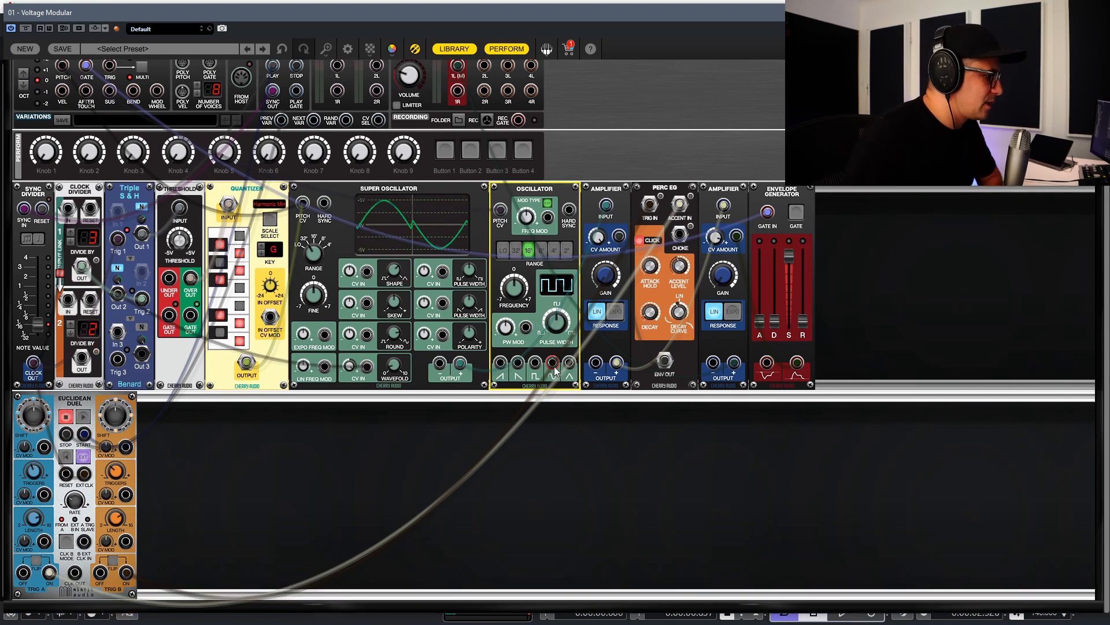
{"action": "left_click_drag", "start_coordinate": [553, 363], "coordinate": [326, 370]}
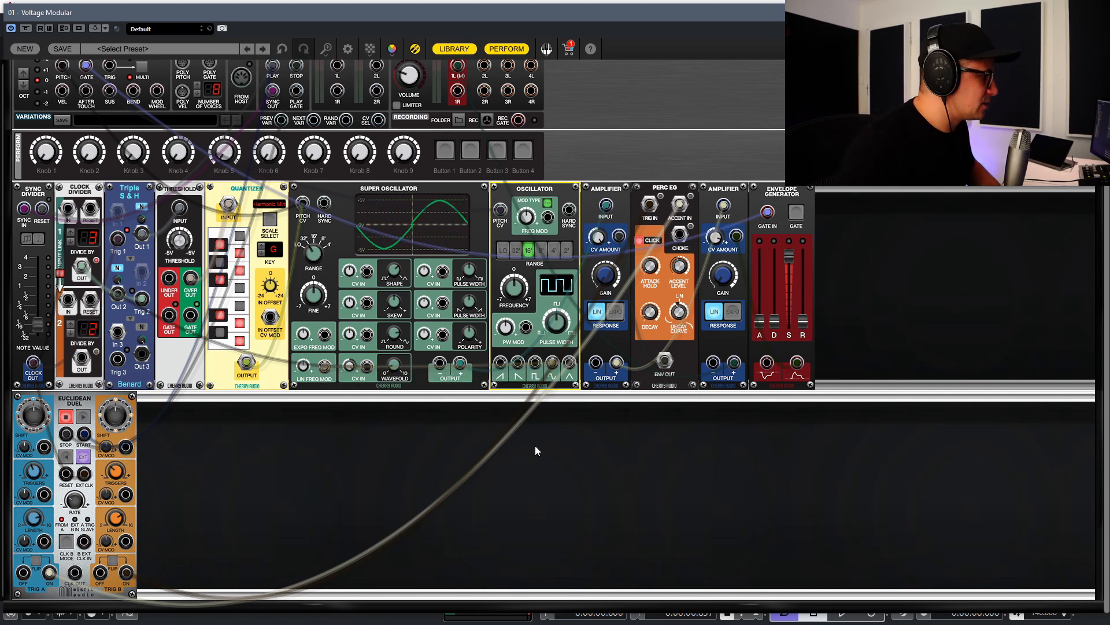
{"action": "key", "text": "space"}
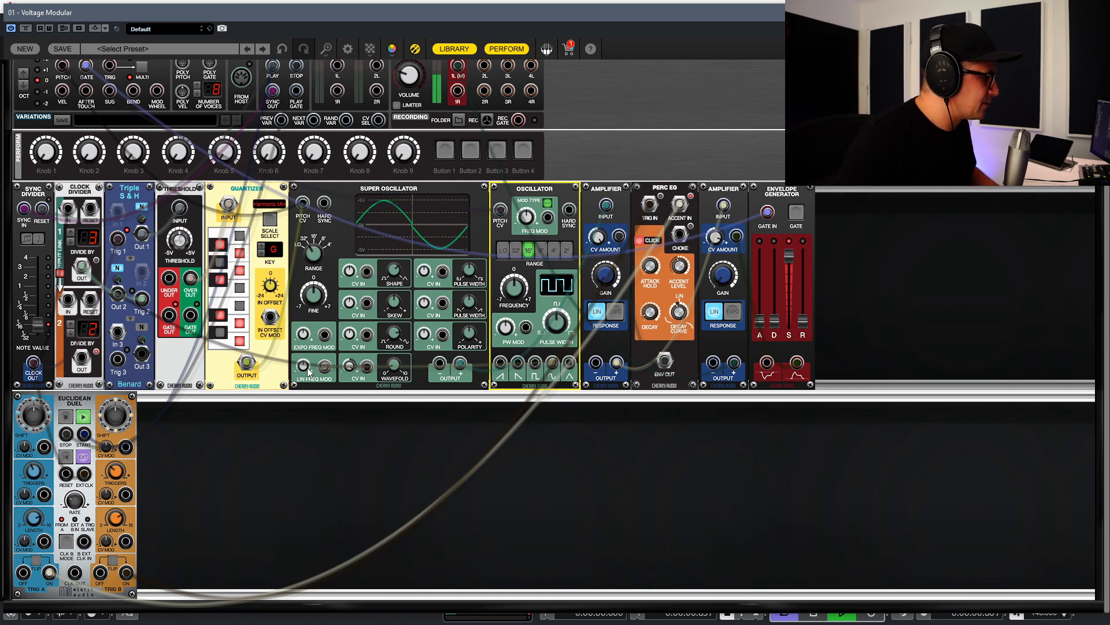
Step: Set the Oscillator's range to 32' and the Super Oscillator's linear frequency CV amount to 72.0% while auditioning the loop, and stop playback
{"action": "left_click", "coordinate": [311, 361]}
{"action": "left_click_drag", "start_coordinate": [311, 361], "coordinate": [307, 352]}
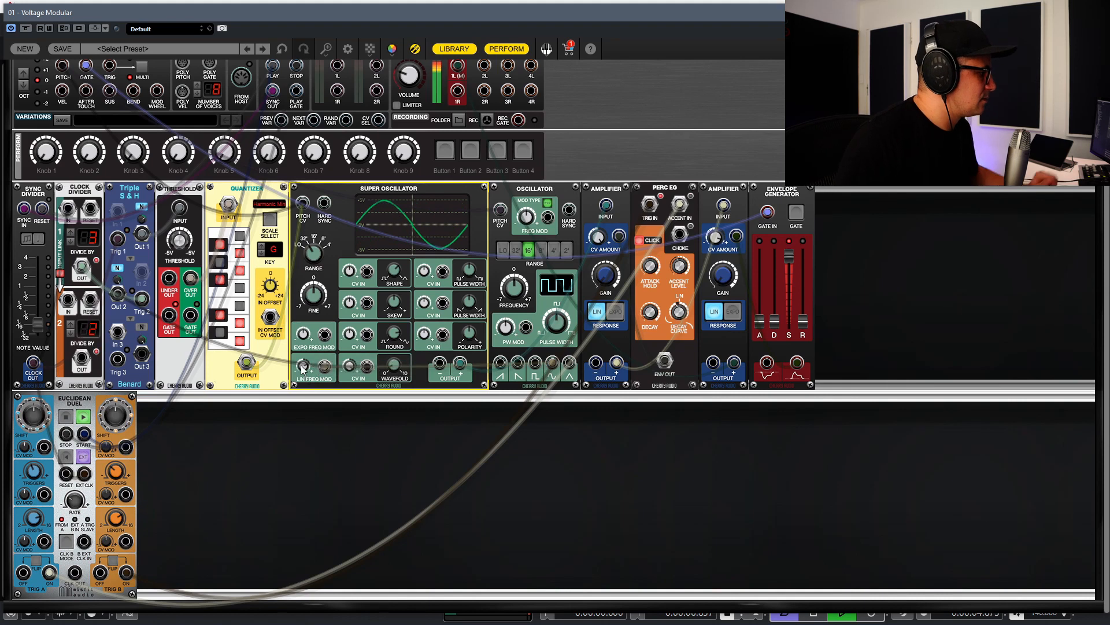
{"action": "left_click_drag", "start_coordinate": [326, 371], "coordinate": [305, 370]}
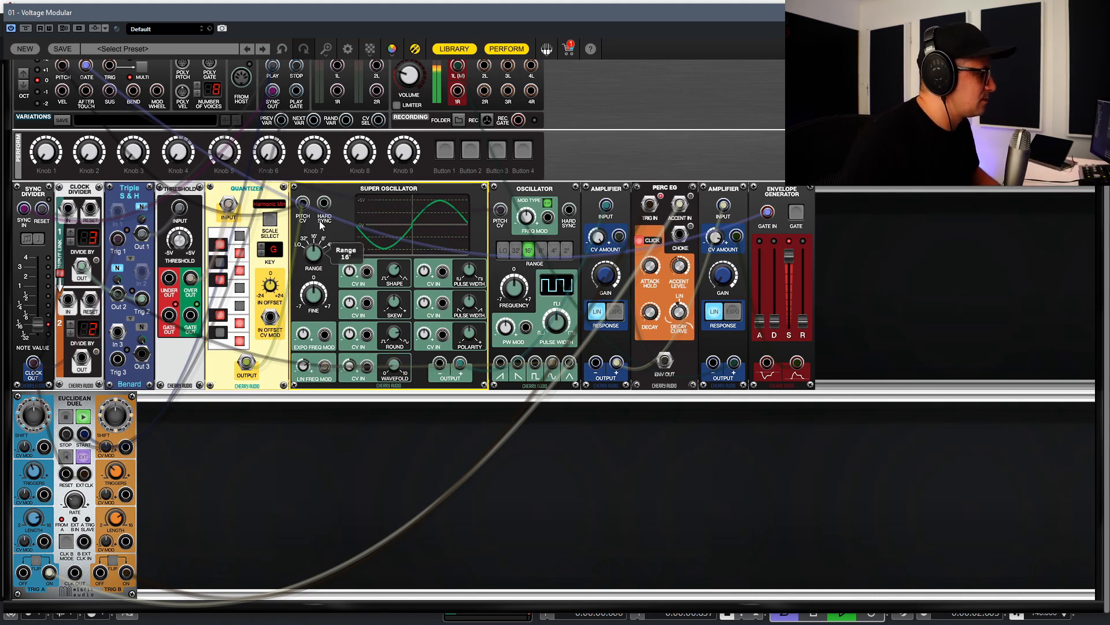
{"action": "left_click", "coordinate": [515, 250]}
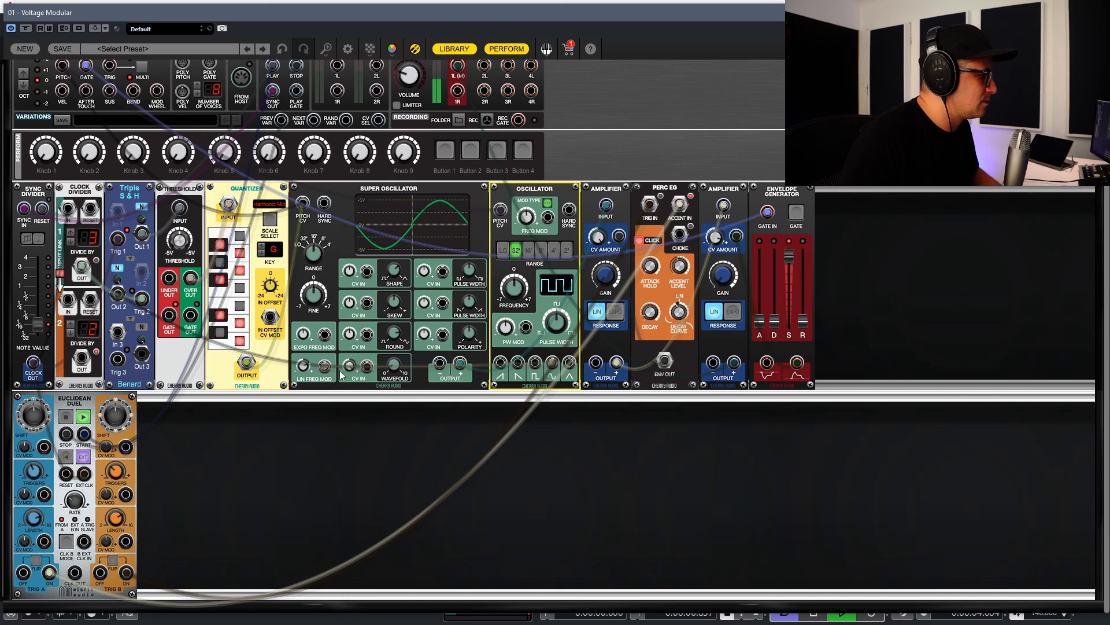
{"action": "left_click", "coordinate": [303, 367]}
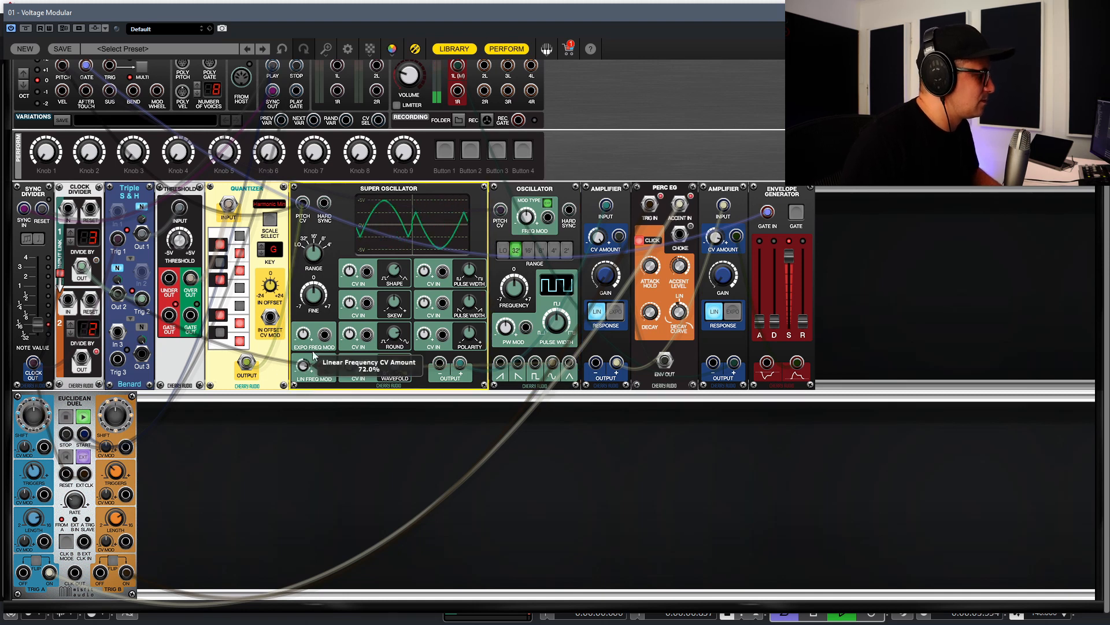
{"action": "left_click_drag", "start_coordinate": [310, 392], "coordinate": [305, 384]}
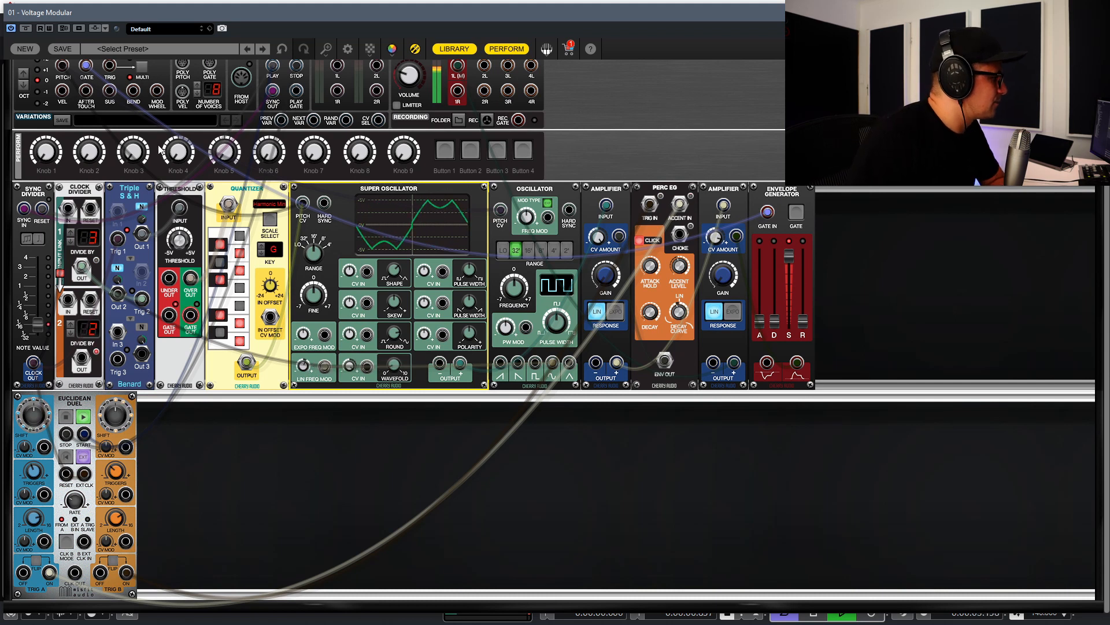
{"action": "key", "text": "space"}
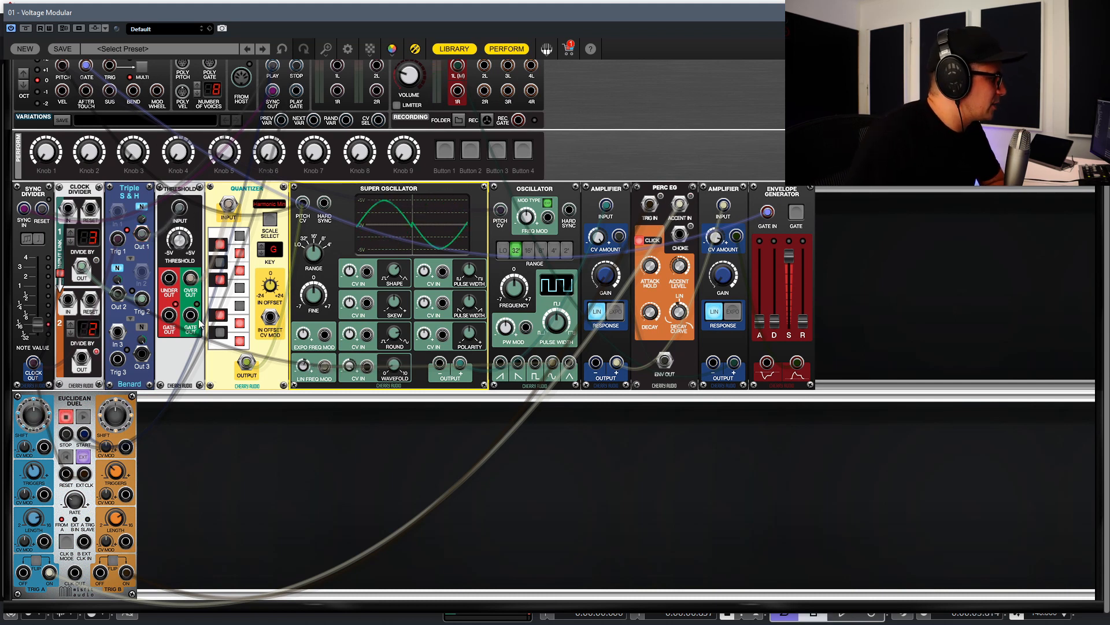
Step: Patch the Threshold's Under Out to the Super Oscillator's Lin Freq Mod input and audition it with a linear frequency CV amount of 70.4%
{"action": "left_click_drag", "start_coordinate": [200, 324], "coordinate": [196, 278]}
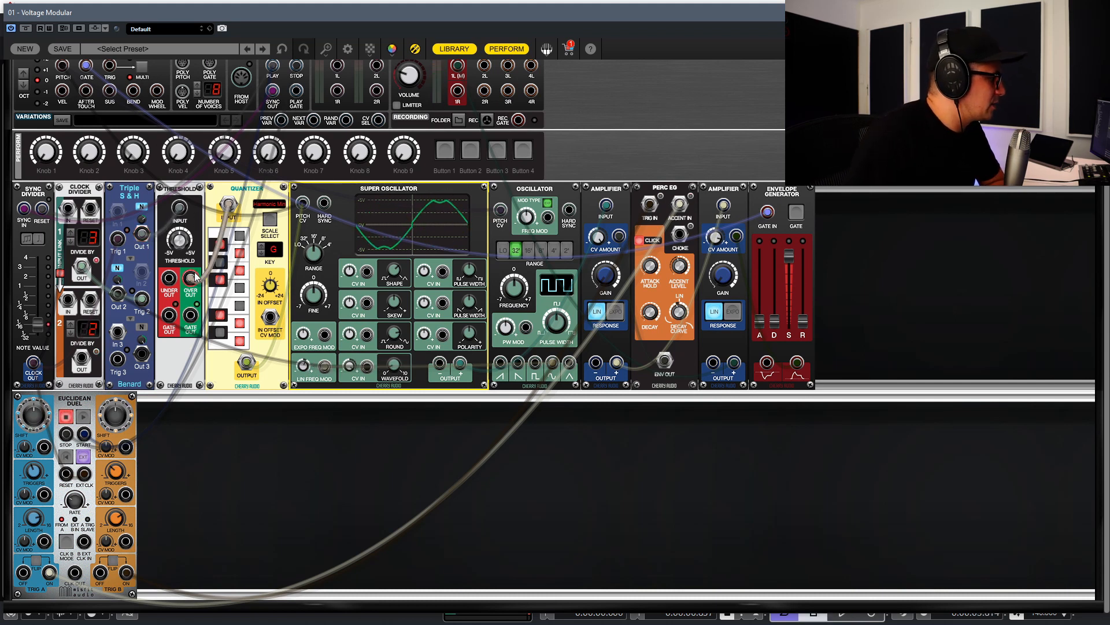
{"action": "left_click", "coordinate": [170, 320]}
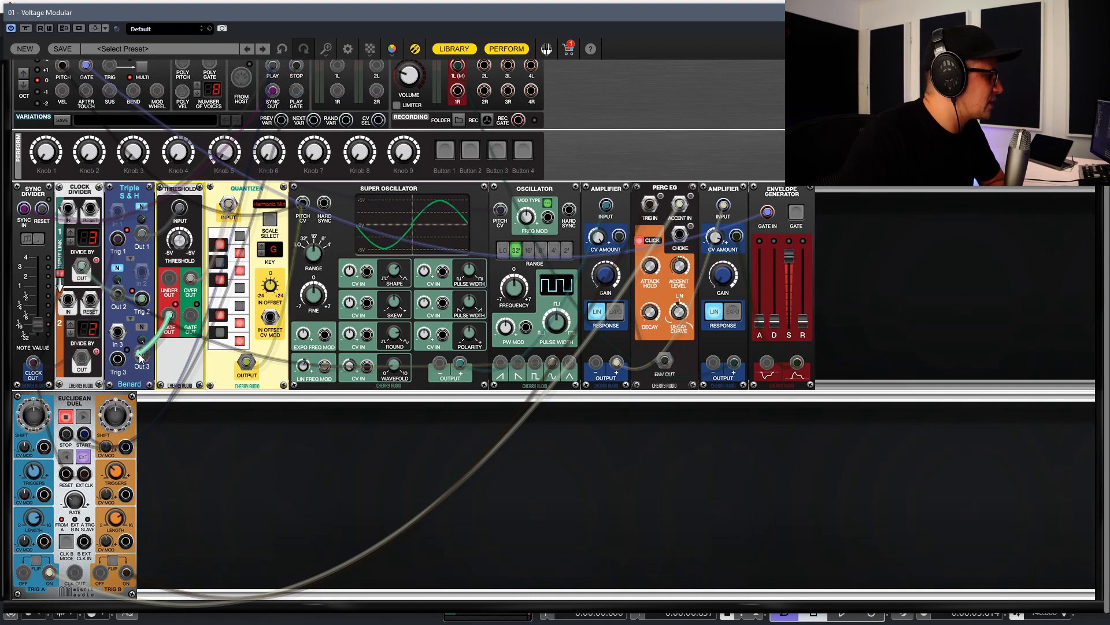
{"action": "left_click_drag", "start_coordinate": [170, 280], "coordinate": [299, 369]}
{"action": "left_click", "coordinate": [300, 365]}
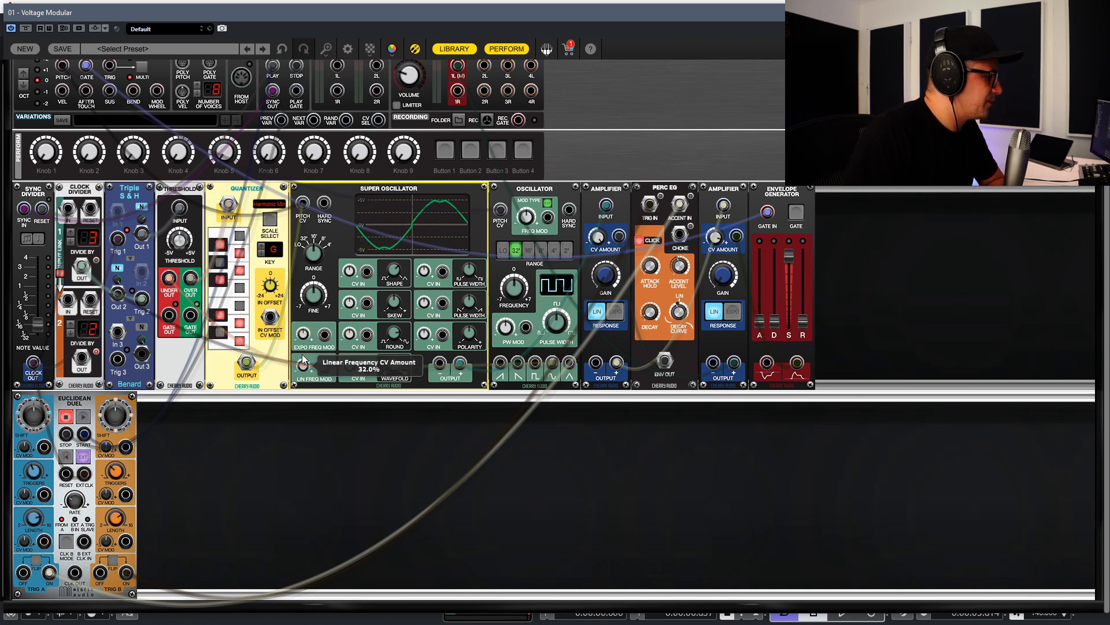
{"action": "key", "text": "space"}
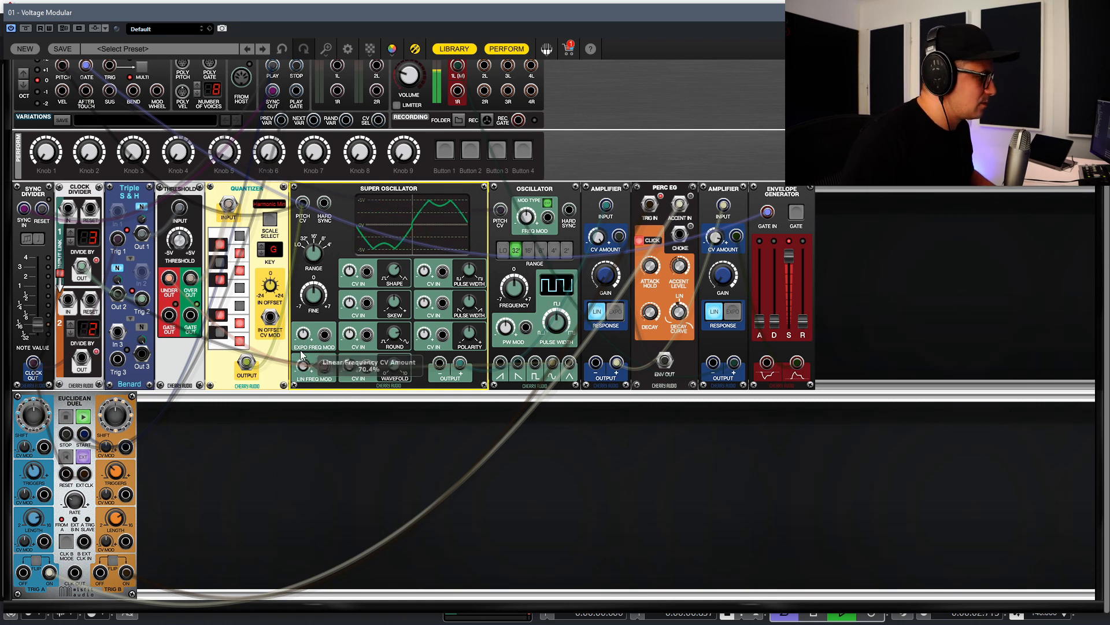
Step: Add an Attenuverter module and place it between the Quantizer and the Super Oscillator
{"action": "left_click", "coordinate": [408, 483]}
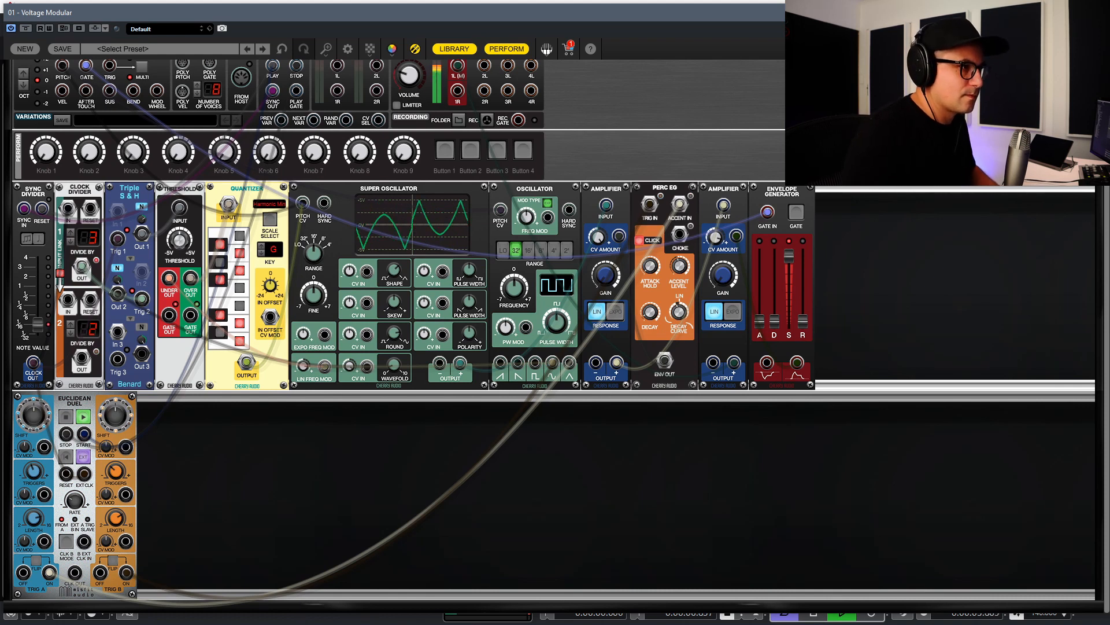
{"action": "key", "text": "ctrl+v"}
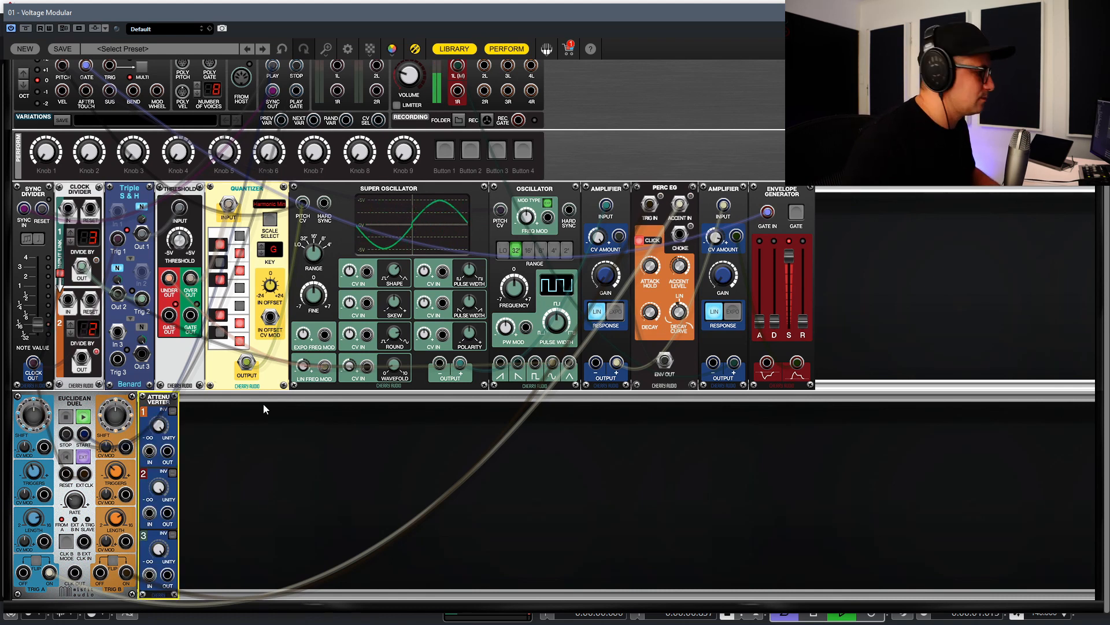
{"action": "left_click_drag", "start_coordinate": [168, 395], "coordinate": [320, 186]}
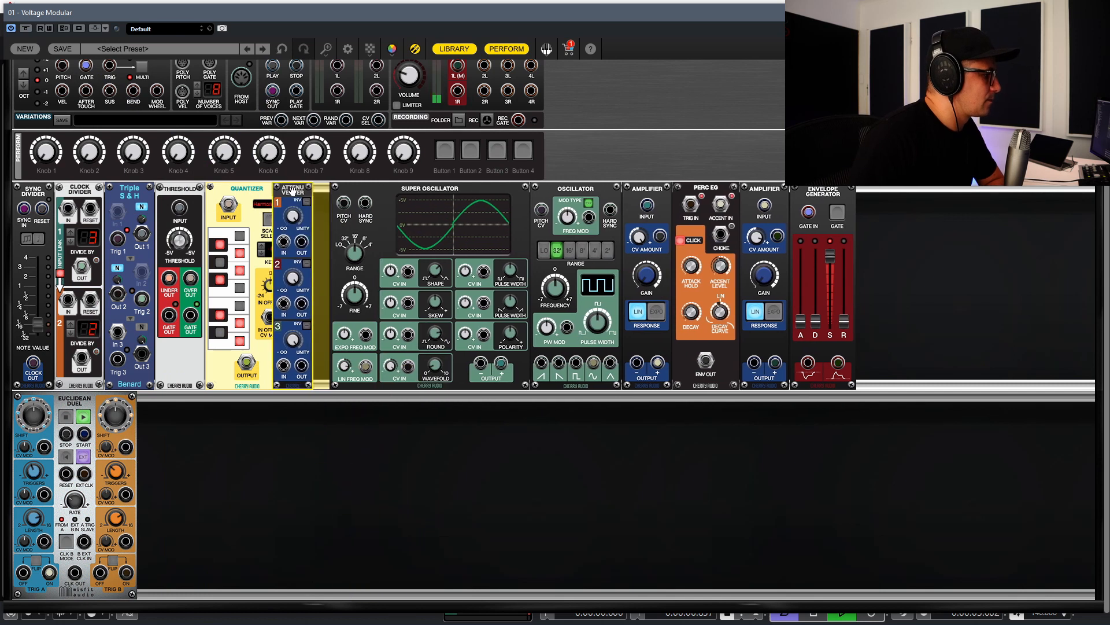
{"action": "left_click", "coordinate": [419, 485]}
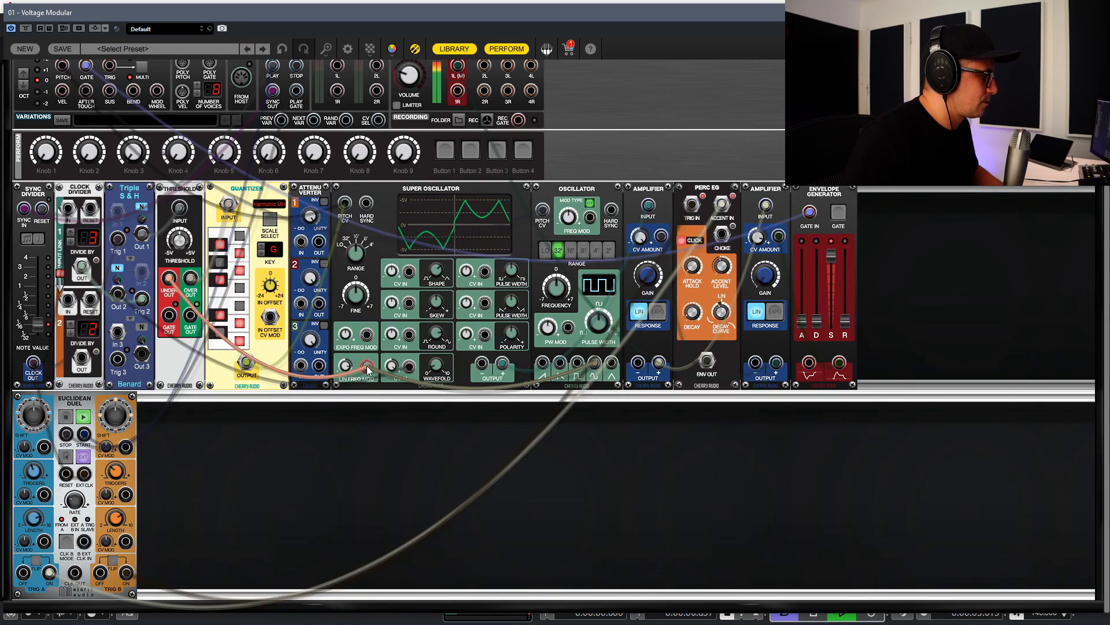
Step: Route the modulation feeding the Super Oscillator's Lin Freq Mod input through the Attenuverter's first channel, and stop playback
{"action": "left_click_drag", "start_coordinate": [246, 361], "coordinate": [368, 369]}
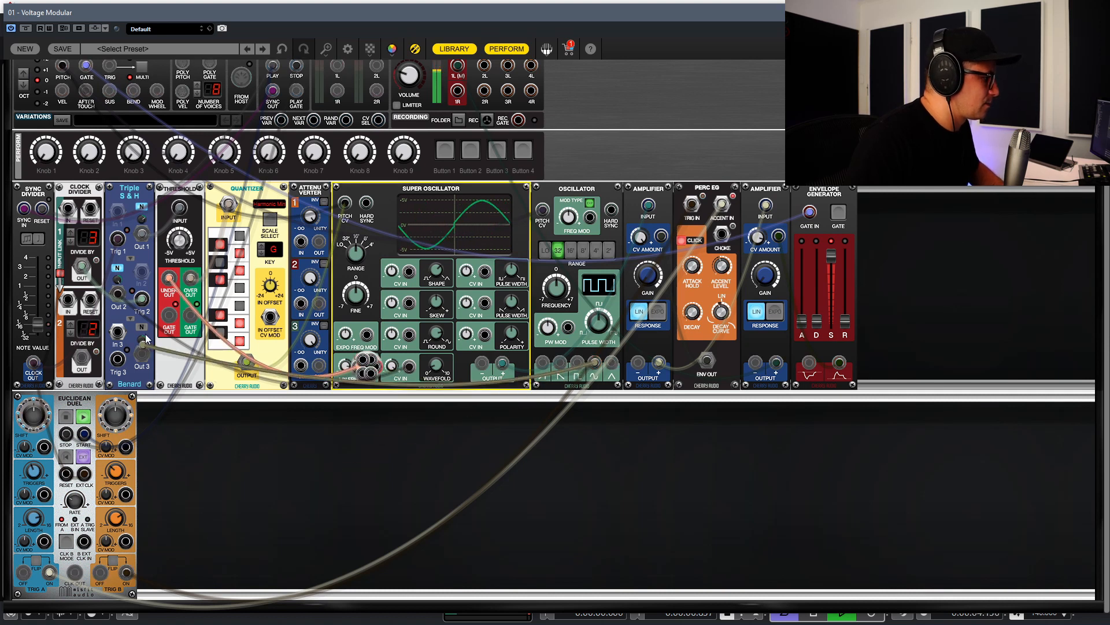
{"action": "left_click_drag", "start_coordinate": [320, 264], "coordinate": [312, 225]}
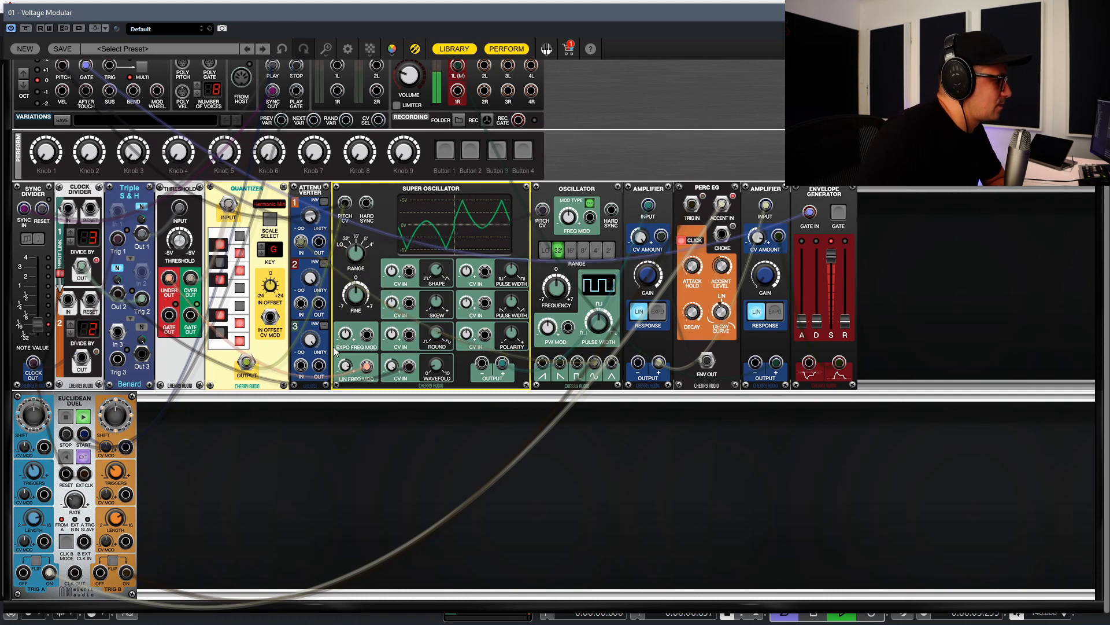
{"action": "left_click", "coordinate": [317, 247]}
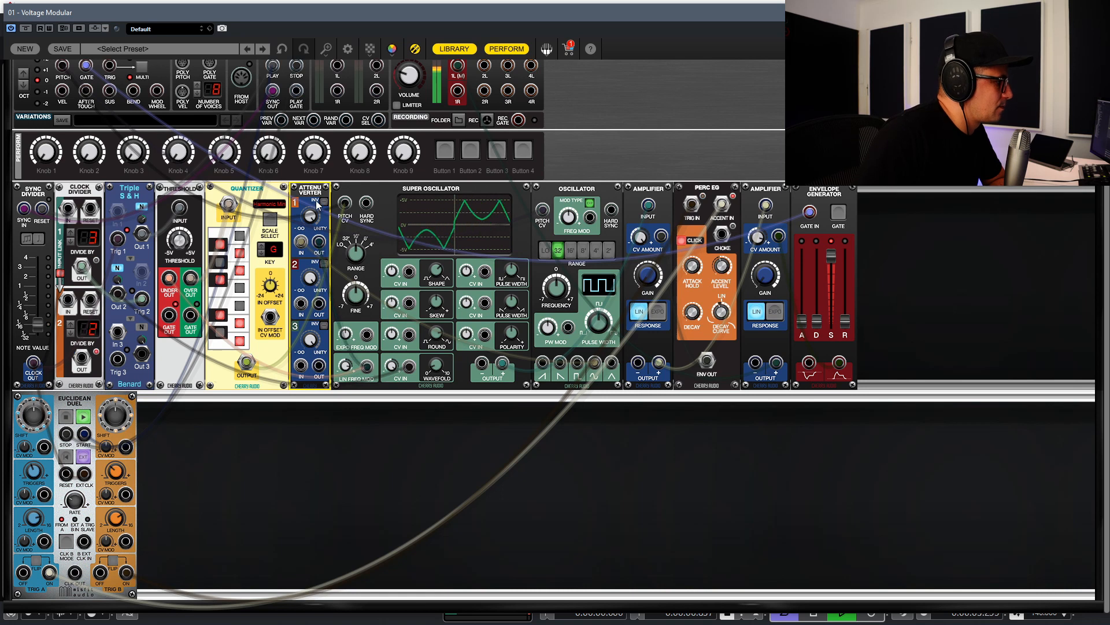
{"action": "key", "text": "space"}
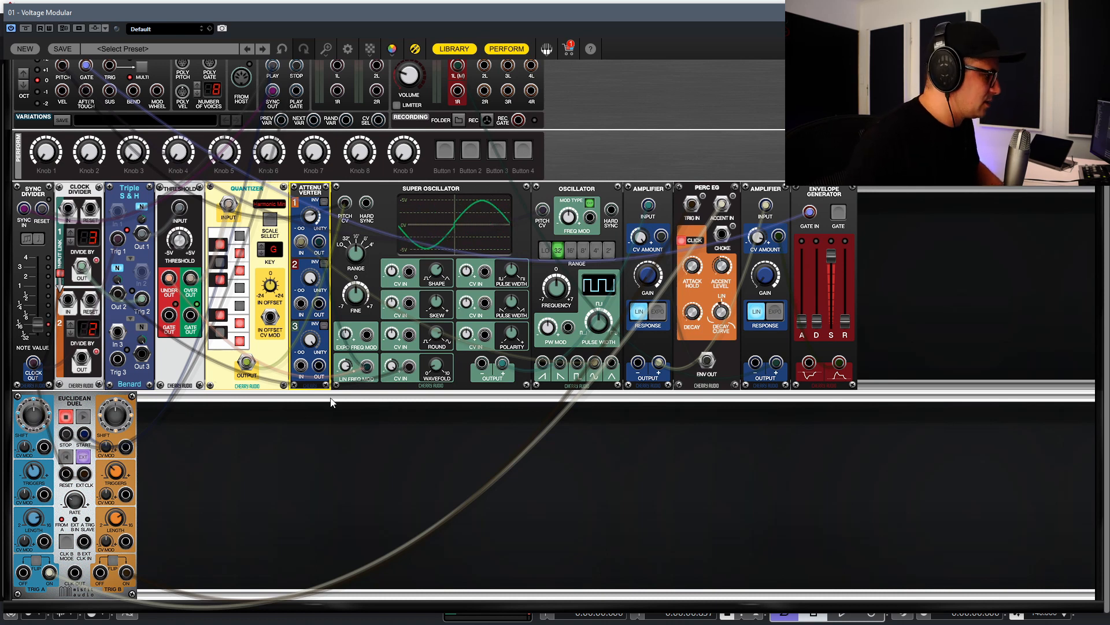
Step: Set the Super Oscillator's linear frequency CV amount to 57.6% and the Attenuverter's first knob to 68.4%, auditioning the loop
{"action": "left_click", "coordinate": [347, 367]}
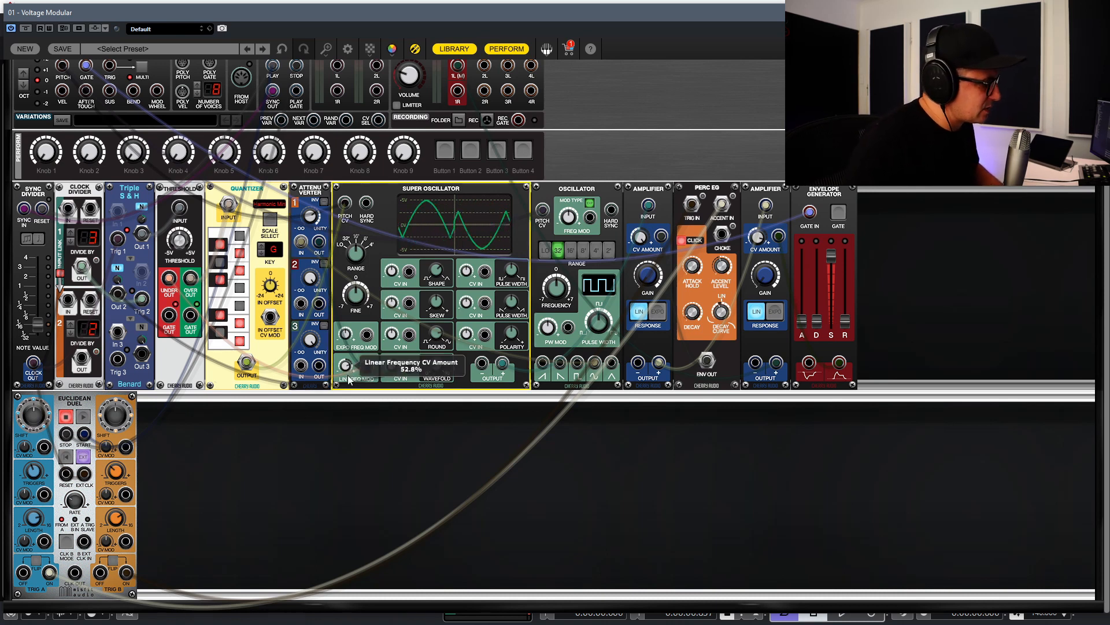
{"action": "left_click_drag", "start_coordinate": [352, 357], "coordinate": [352, 353]}
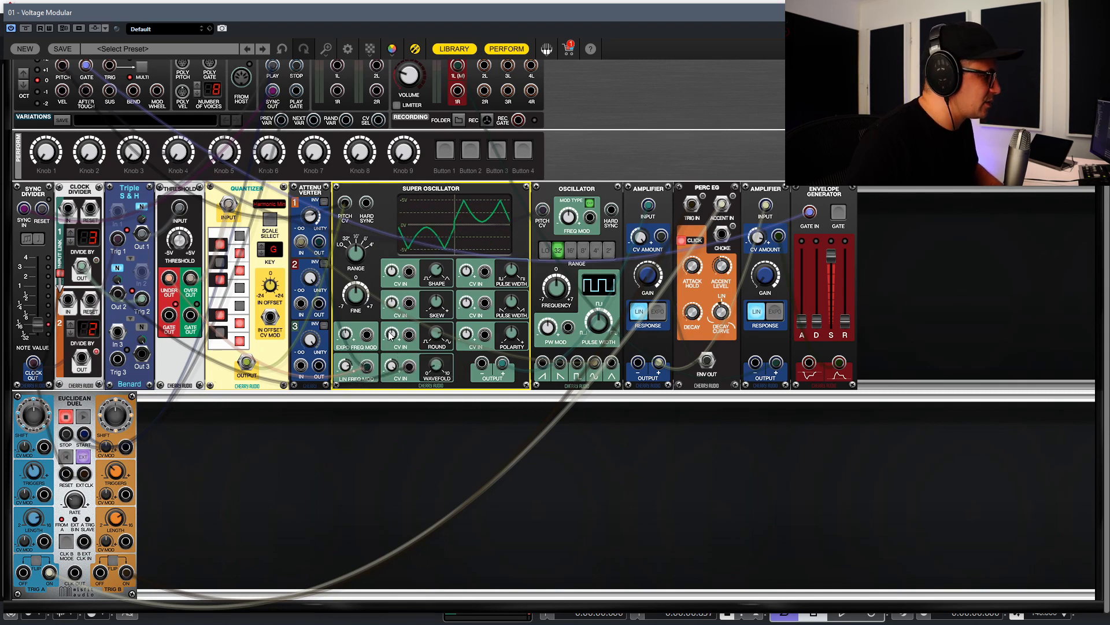
{"action": "left_click", "coordinate": [312, 223]}
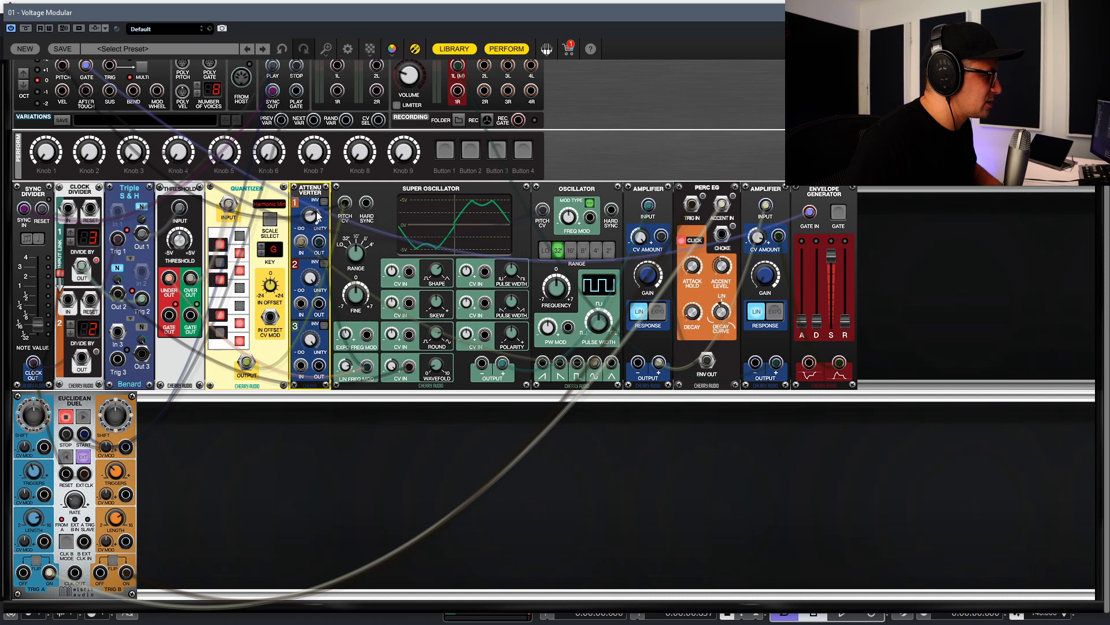
{"action": "left_click_drag", "start_coordinate": [345, 364], "coordinate": [345, 365]}
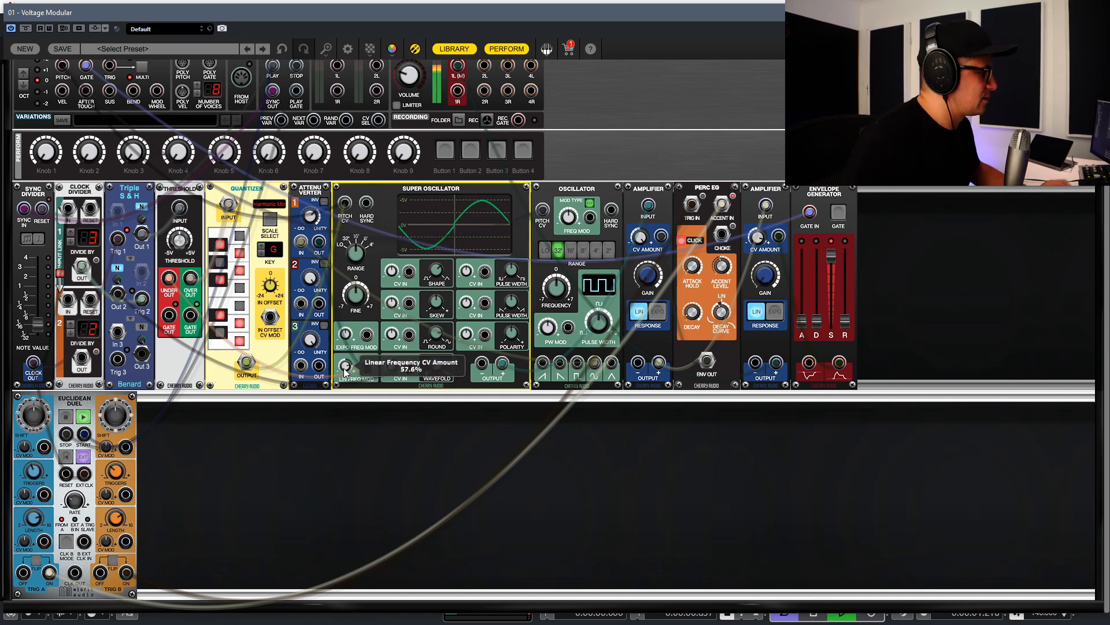
{"action": "left_click", "coordinate": [307, 220]}
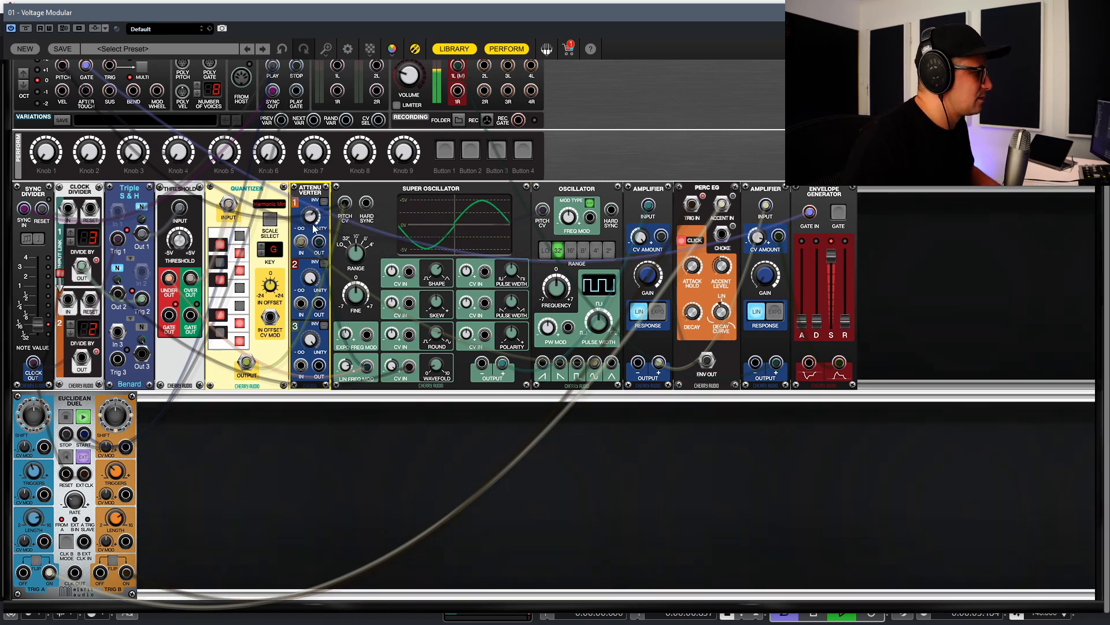
{"action": "mouse_move", "coordinate": [314, 229]}
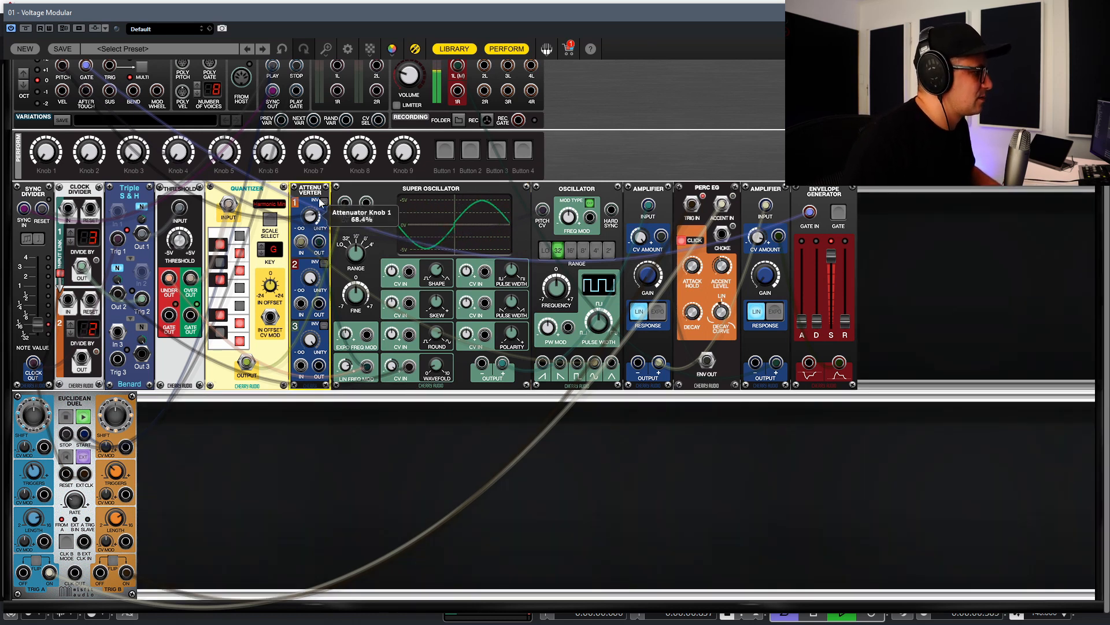
Step: Set the Super Oscillator's Shape to 83.6% and adjust its Range knob while the loop plays
{"action": "left_click", "coordinate": [573, 509]}
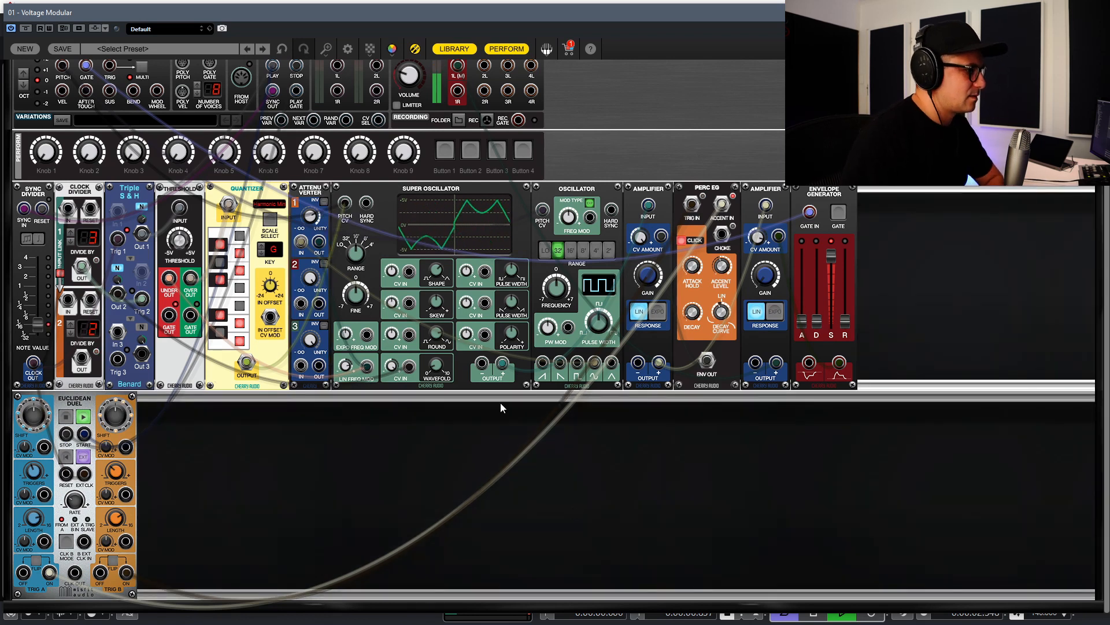
{"action": "left_click", "coordinate": [356, 373]}
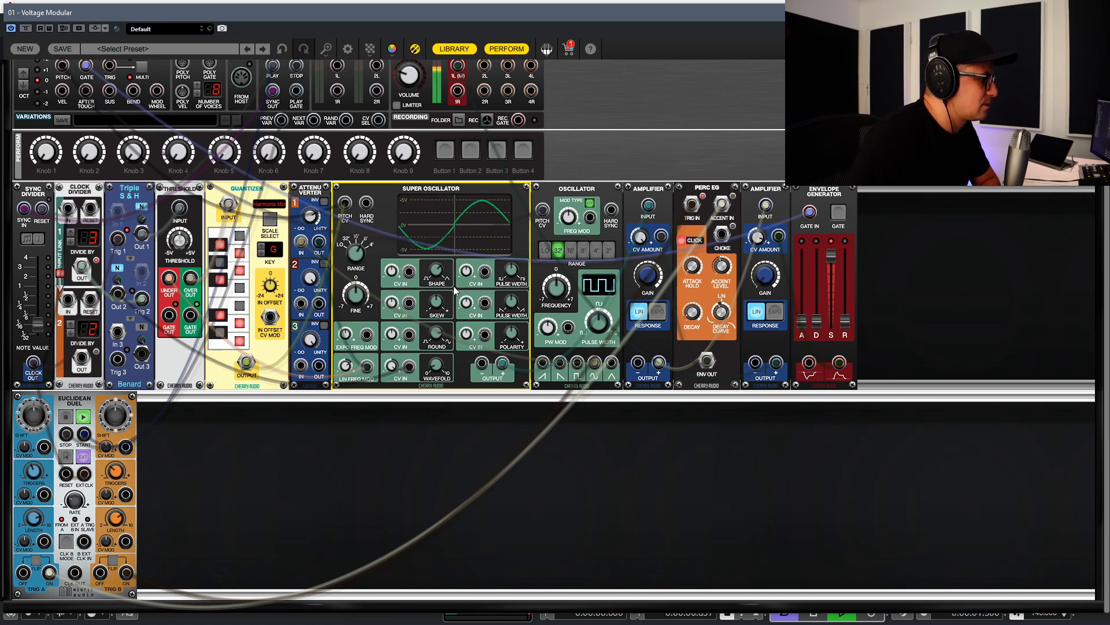
{"action": "left_click_drag", "start_coordinate": [437, 270], "coordinate": [440, 347]}
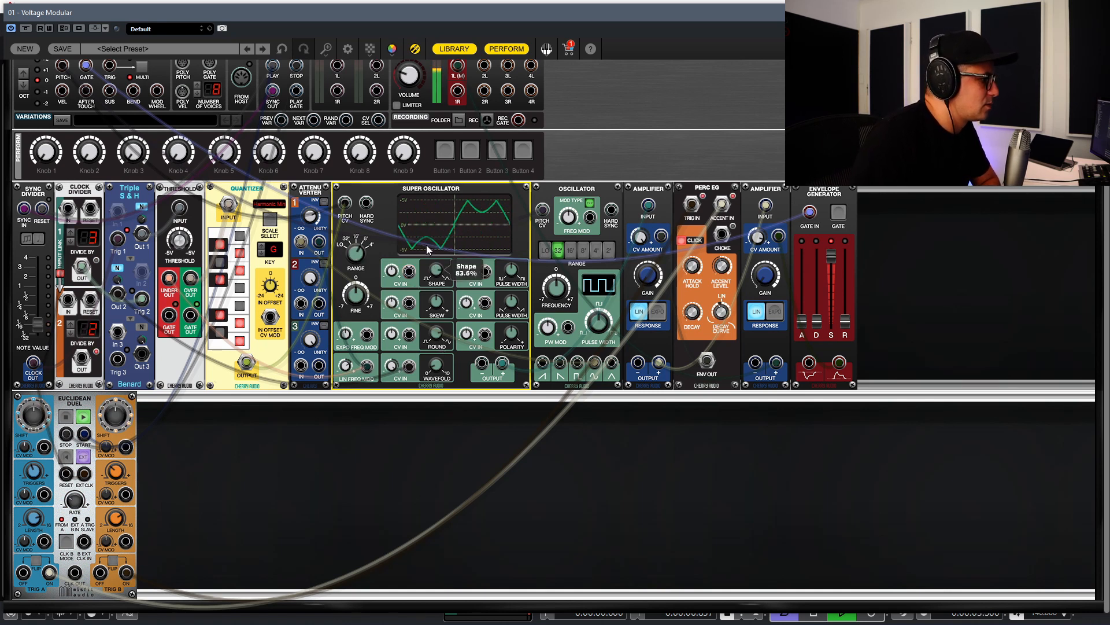
{"action": "left_click_drag", "start_coordinate": [360, 229], "coordinate": [352, 328]}
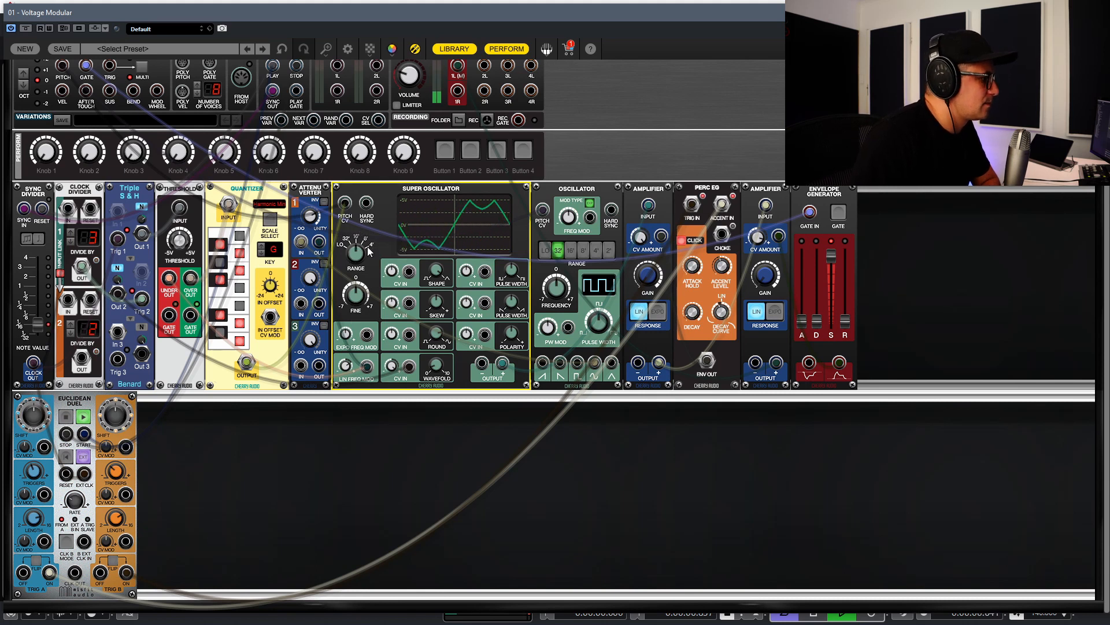
{"action": "left_click_drag", "start_coordinate": [355, 253], "coordinate": [367, 219]}
Step: Try the Oscillator's 16' range, set the Super Oscillator's linear frequency CV amount to 36.0%, and return the Oscillator to 32'
{"action": "left_click", "coordinate": [570, 250]}
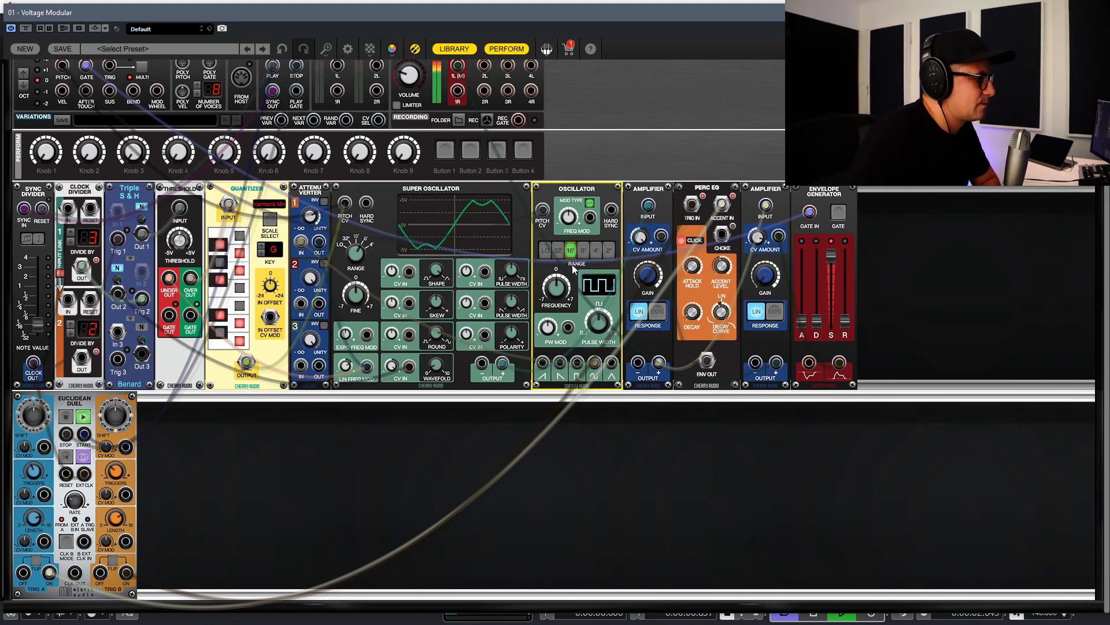
{"action": "left_click", "coordinate": [349, 369]}
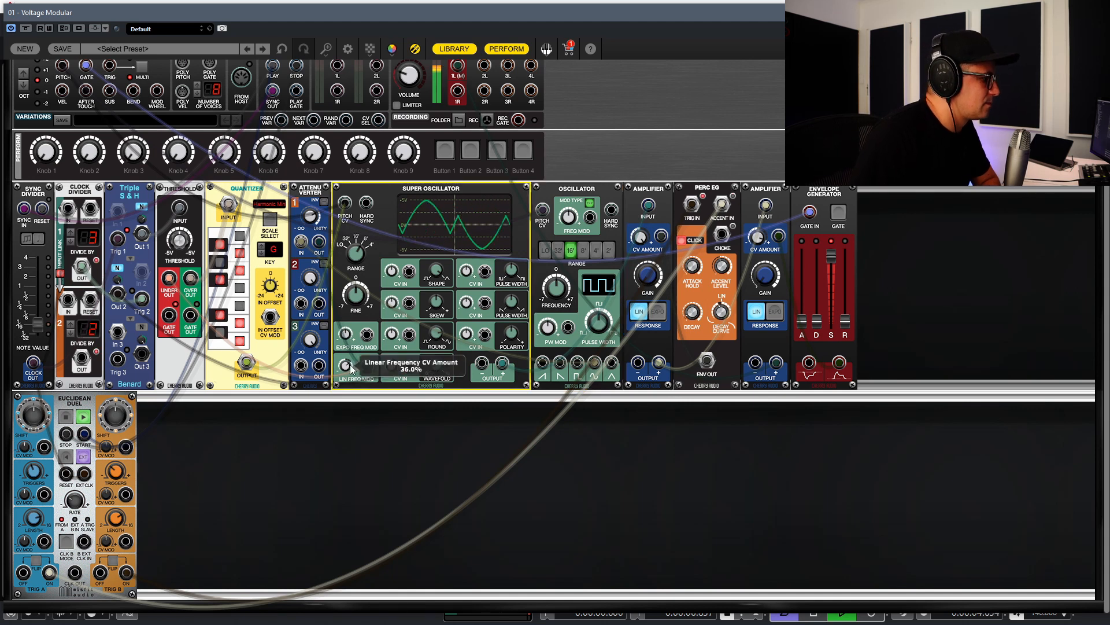
{"action": "left_click", "coordinate": [558, 250]}
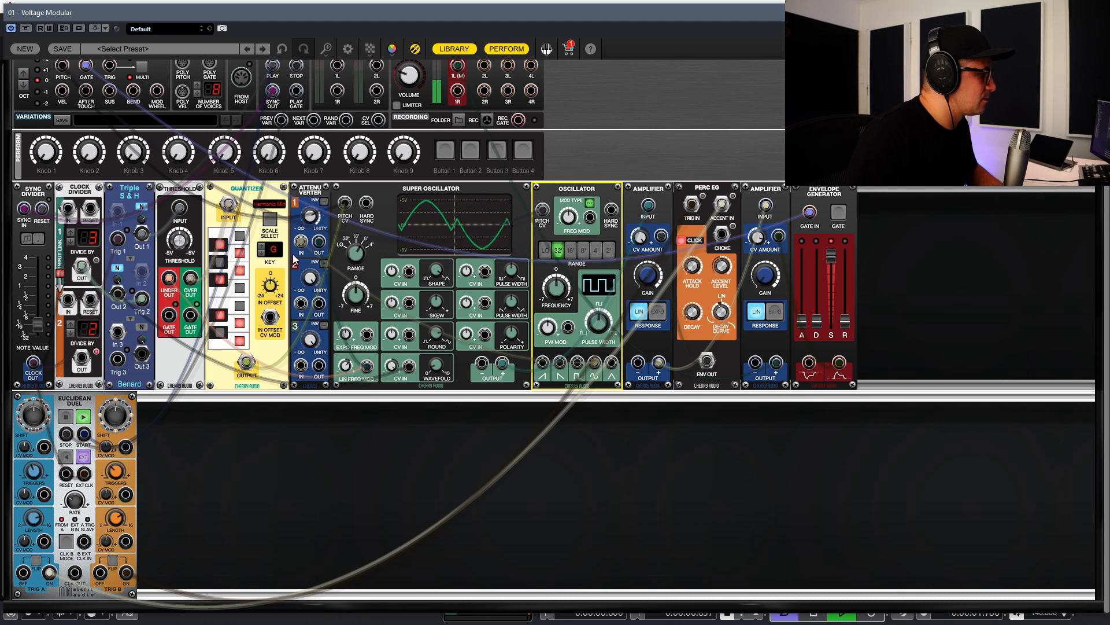
Step: Patch the Threshold's Under Out into the Attenuverter's second input and adjust the Attenuverter, setting its first knob to 77.2%
{"action": "left_click_drag", "start_coordinate": [367, 367], "coordinate": [179, 278]}
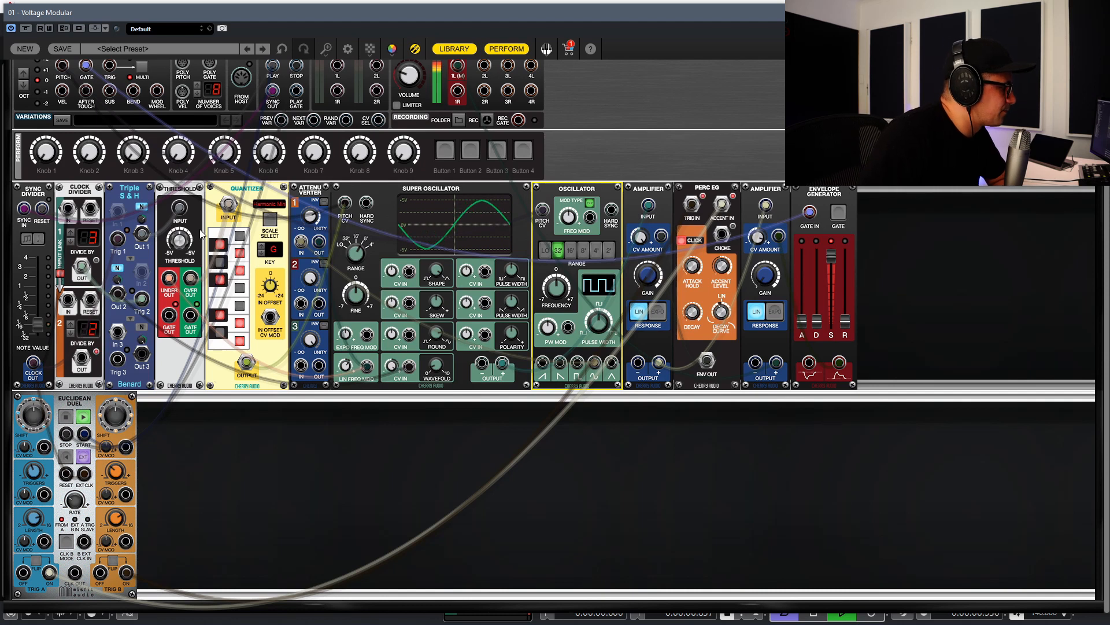
{"action": "left_click_drag", "start_coordinate": [360, 375], "coordinate": [301, 303]}
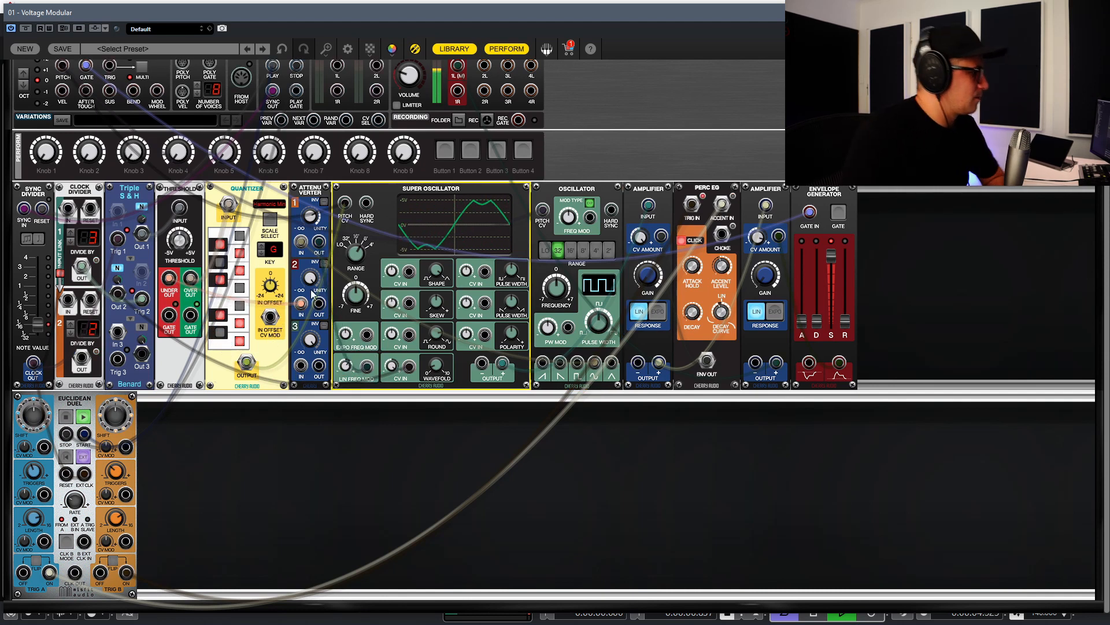
{"action": "left_click", "coordinate": [312, 281]}
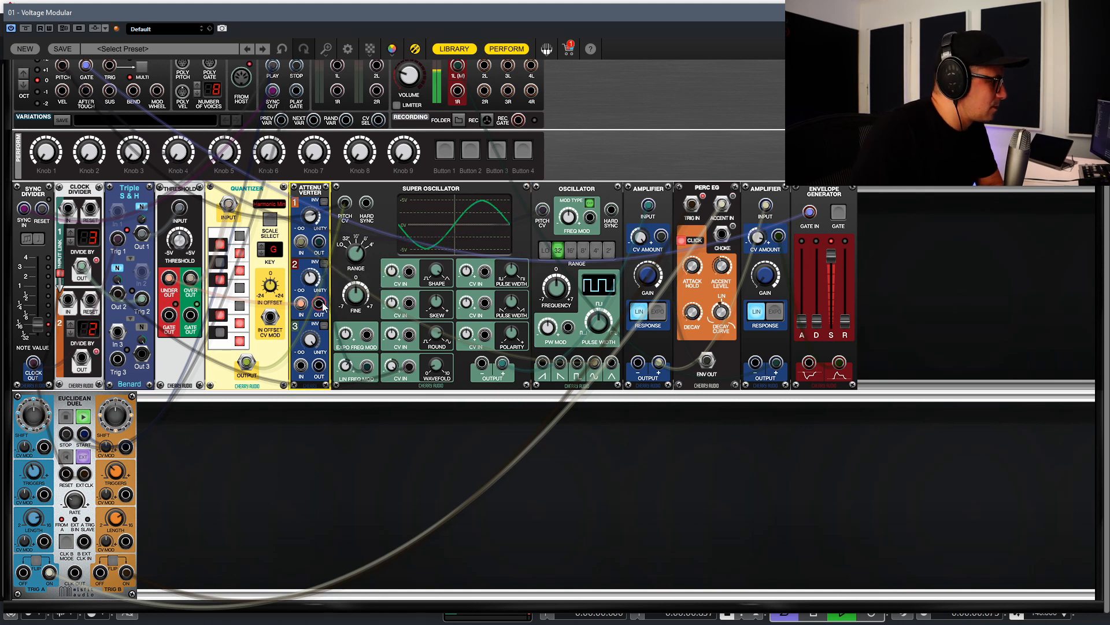
{"action": "mouse_move", "coordinate": [312, 203]}
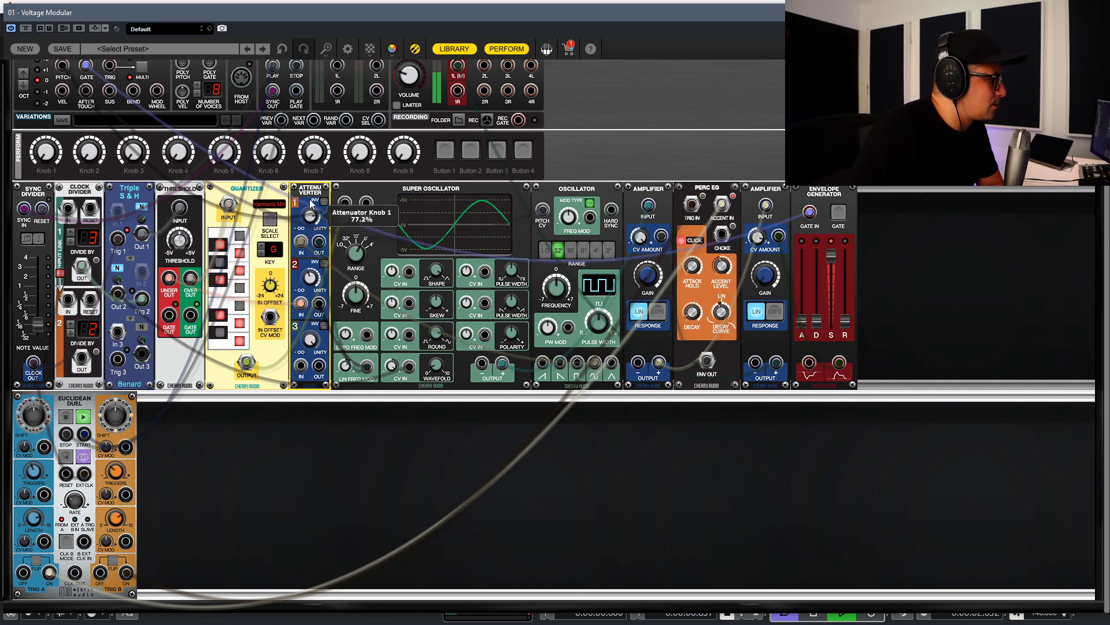
Step: Patch the Oscillator's pulse output into the first Amplifier's input, set the Oscillator's range to 16', and audition the loop
{"action": "mouse_move", "coordinate": [317, 268]}
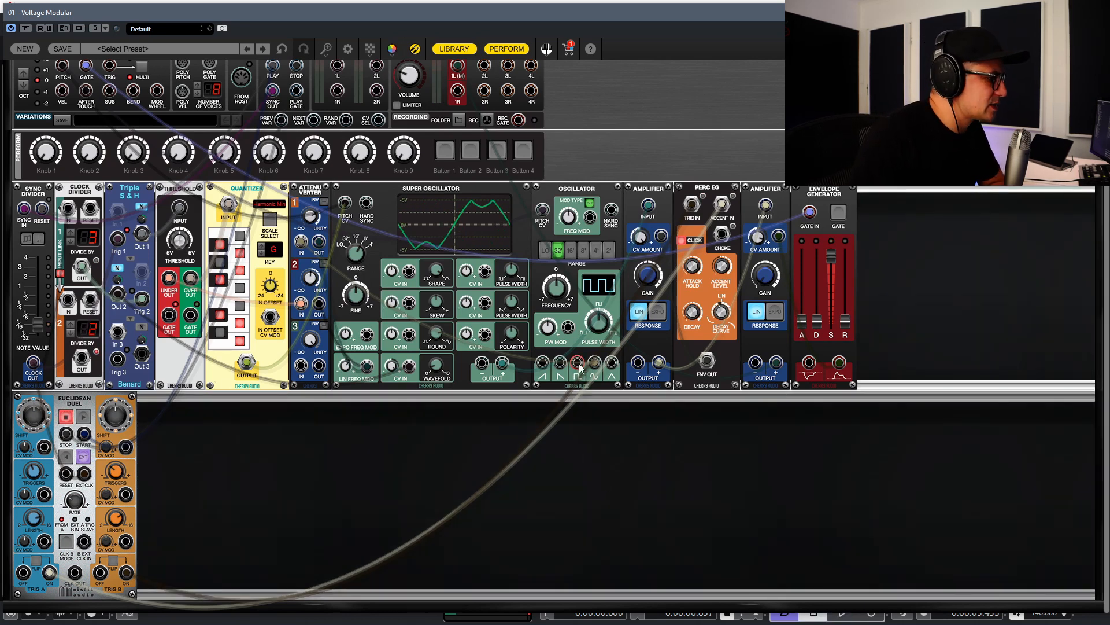
{"action": "left_click_drag", "start_coordinate": [580, 368], "coordinate": [650, 209]}
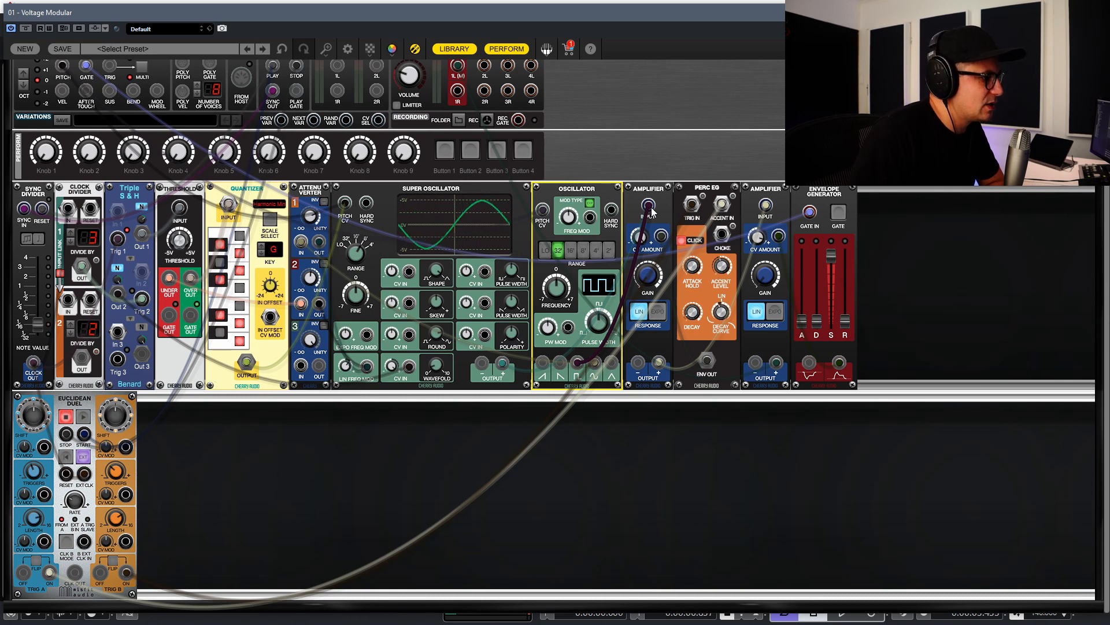
{"action": "left_click_drag", "start_coordinate": [649, 206], "coordinate": [699, 239]}
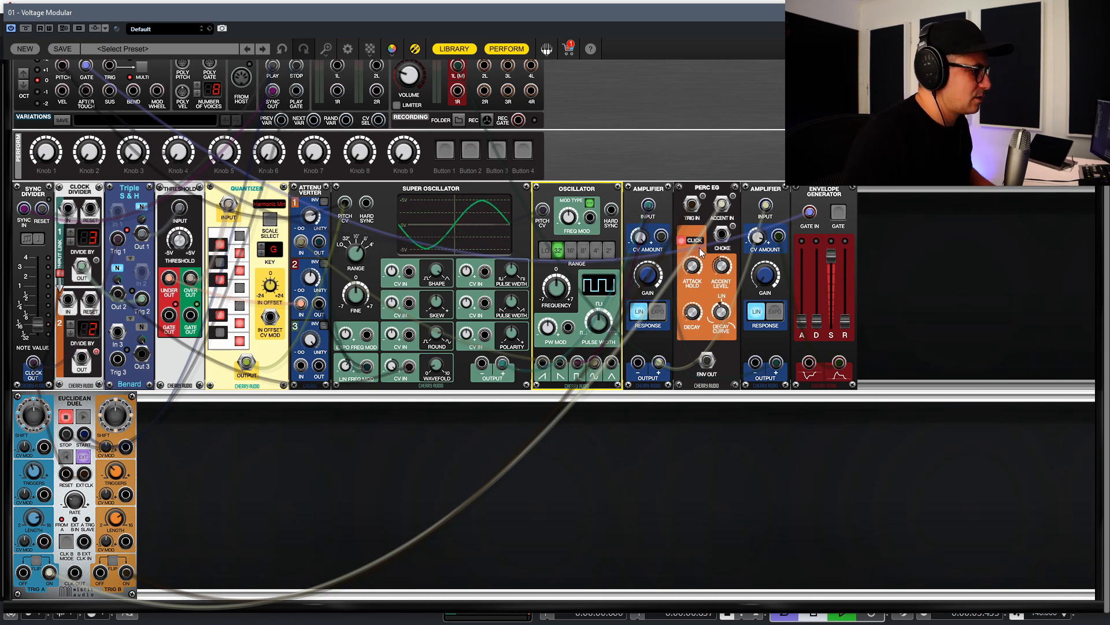
{"action": "left_click", "coordinate": [568, 252]}
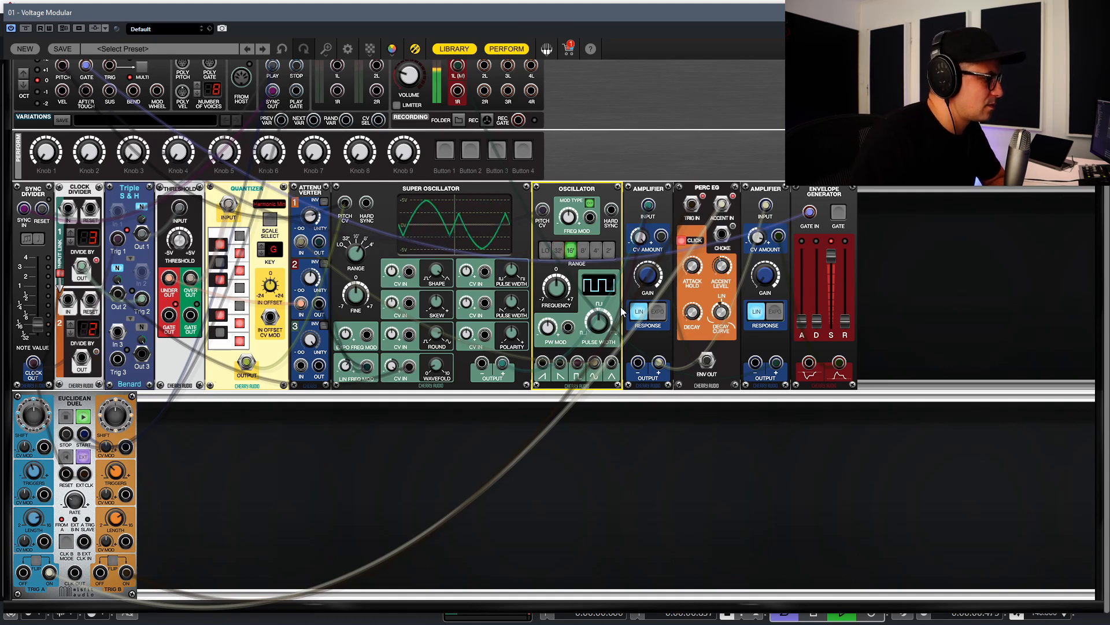
{"action": "key", "text": "space"}
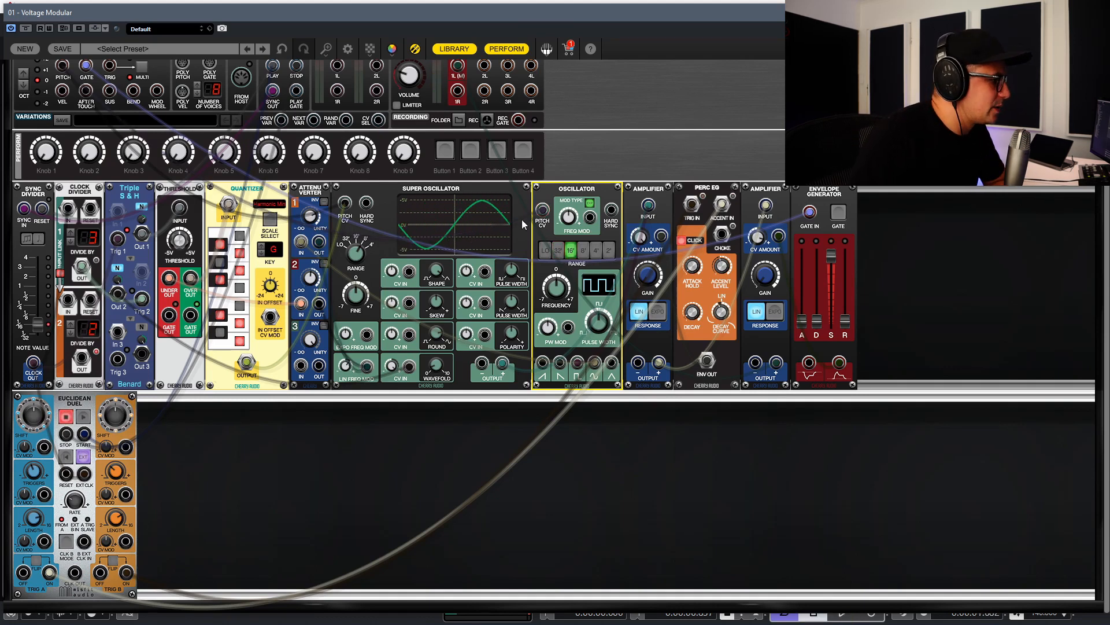
{"action": "left_click_drag", "start_coordinate": [522, 221], "coordinate": [432, 226]}
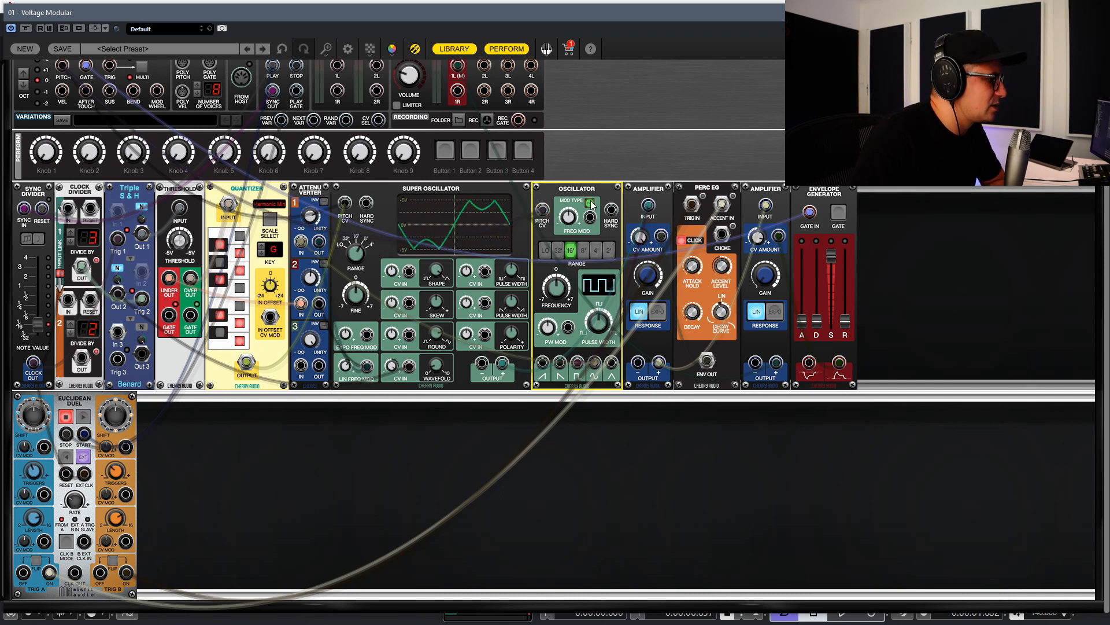
{"action": "left_click_drag", "start_coordinate": [246, 363], "coordinate": [563, 219]}
{"action": "key", "text": "space"}
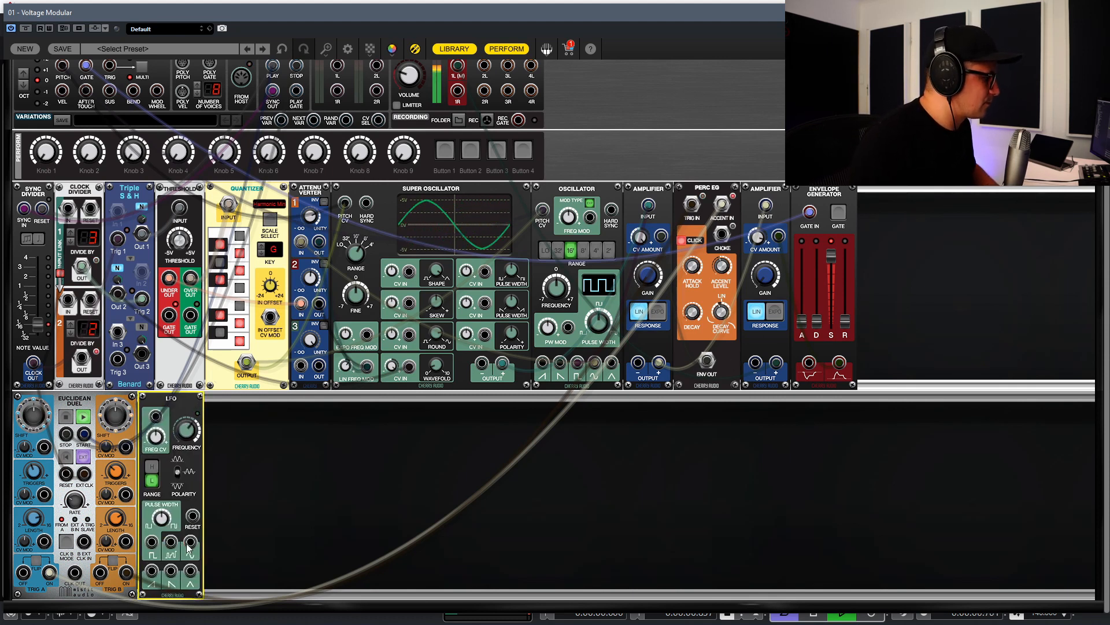
Step: Patch the LFO's triangle output into the Oscillator's pulse width modulation input and return the Oscillator's range to 32'
{"action": "left_click_drag", "start_coordinate": [191, 542], "coordinate": [569, 327]}
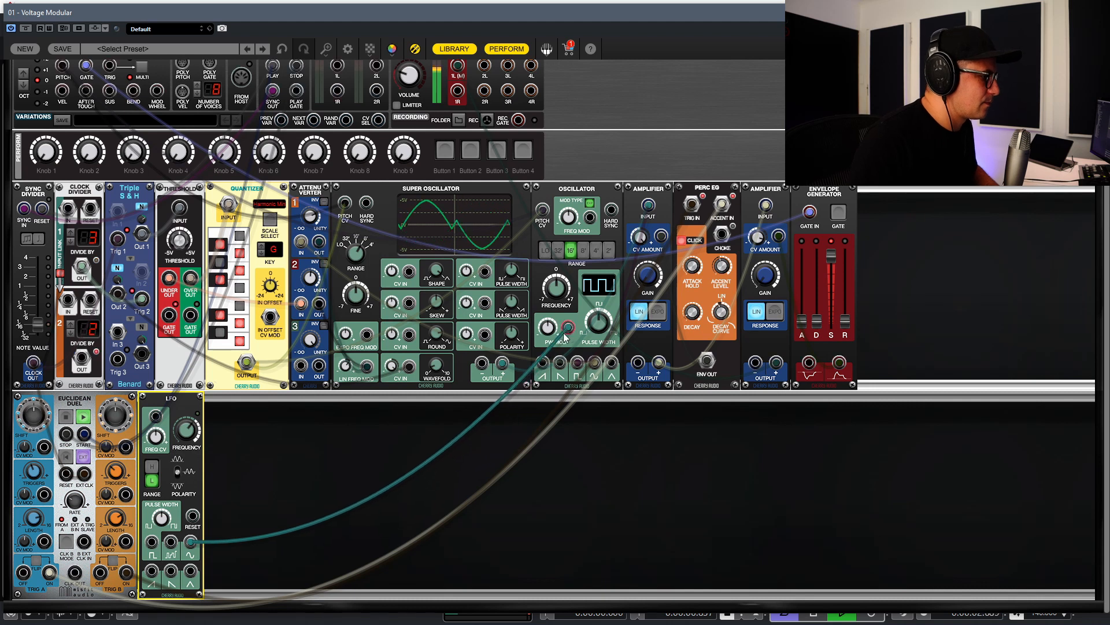
{"action": "left_click_drag", "start_coordinate": [190, 542], "coordinate": [192, 574]}
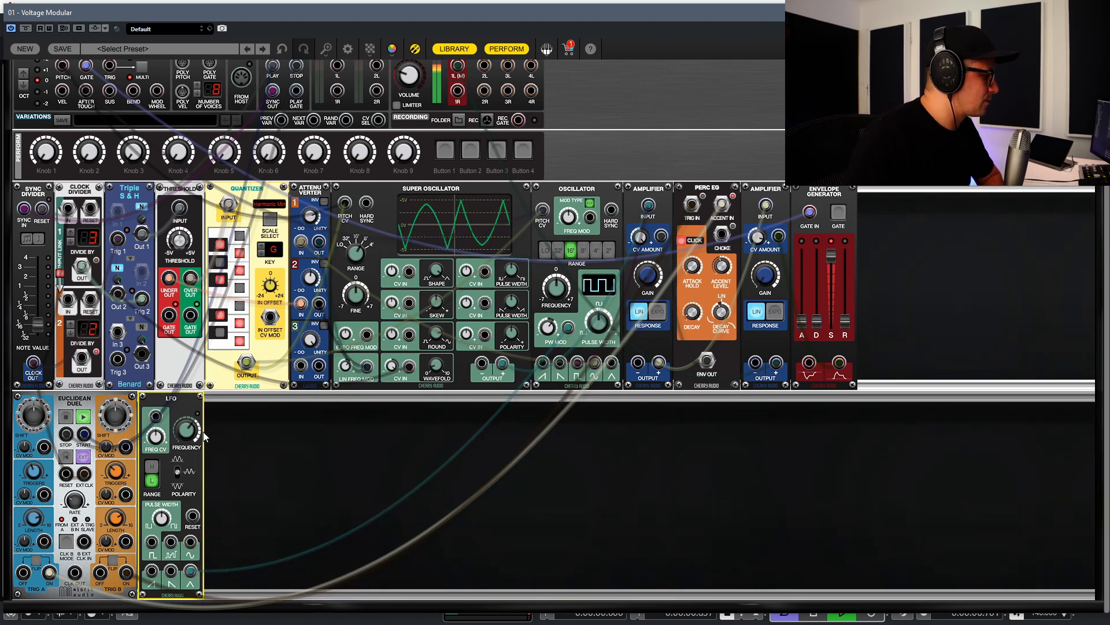
{"action": "mouse_move", "coordinate": [192, 439]}
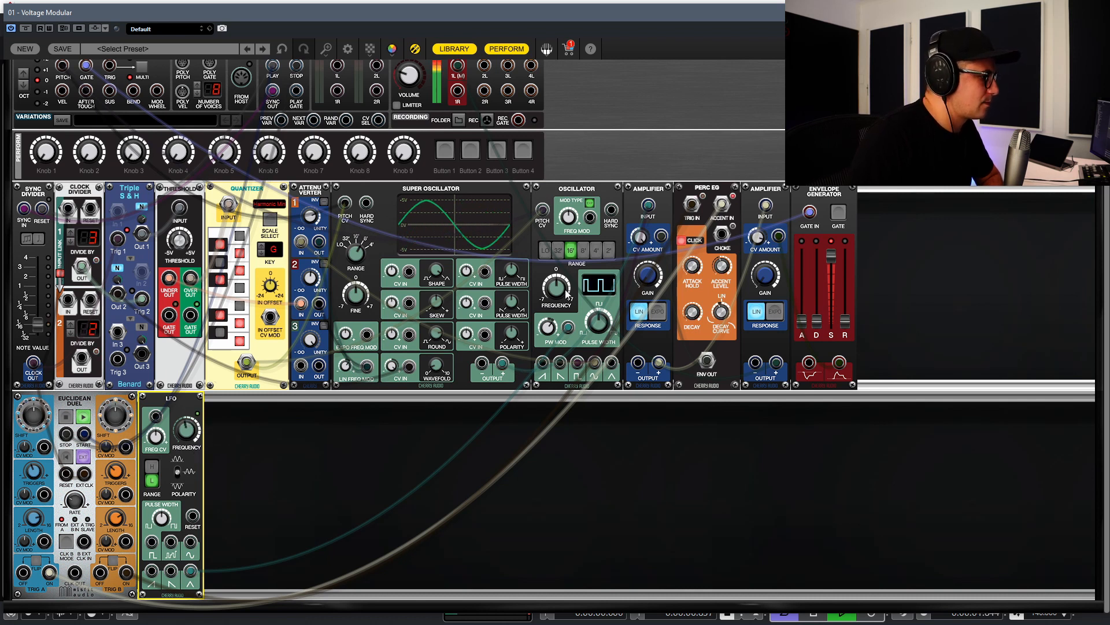
{"action": "left_click", "coordinate": [558, 252]}
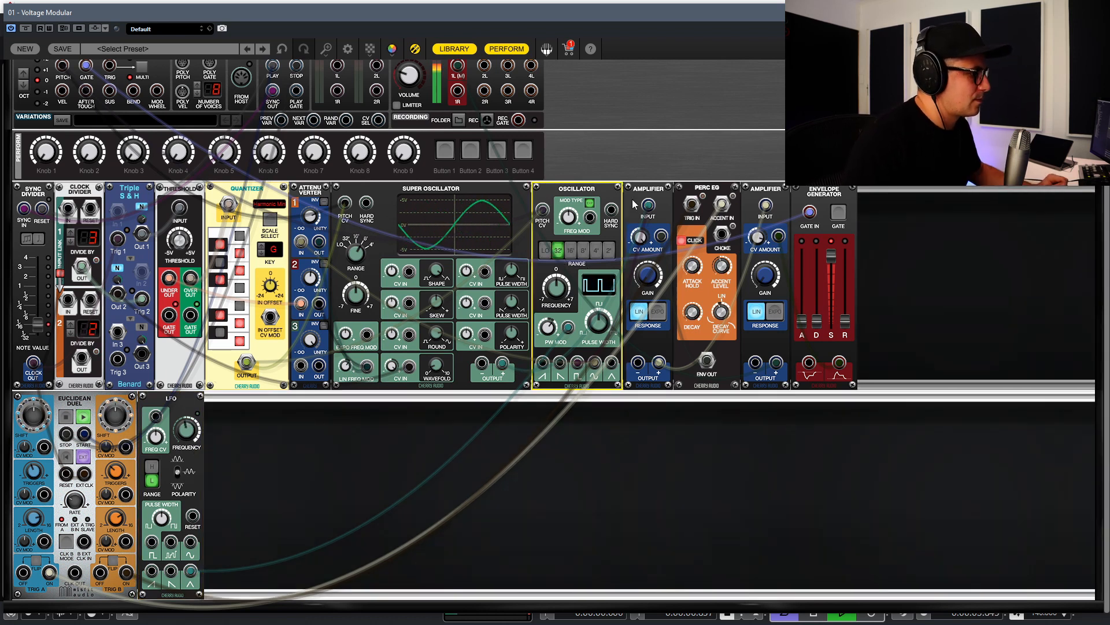
{"action": "left_click", "coordinate": [728, 532]}
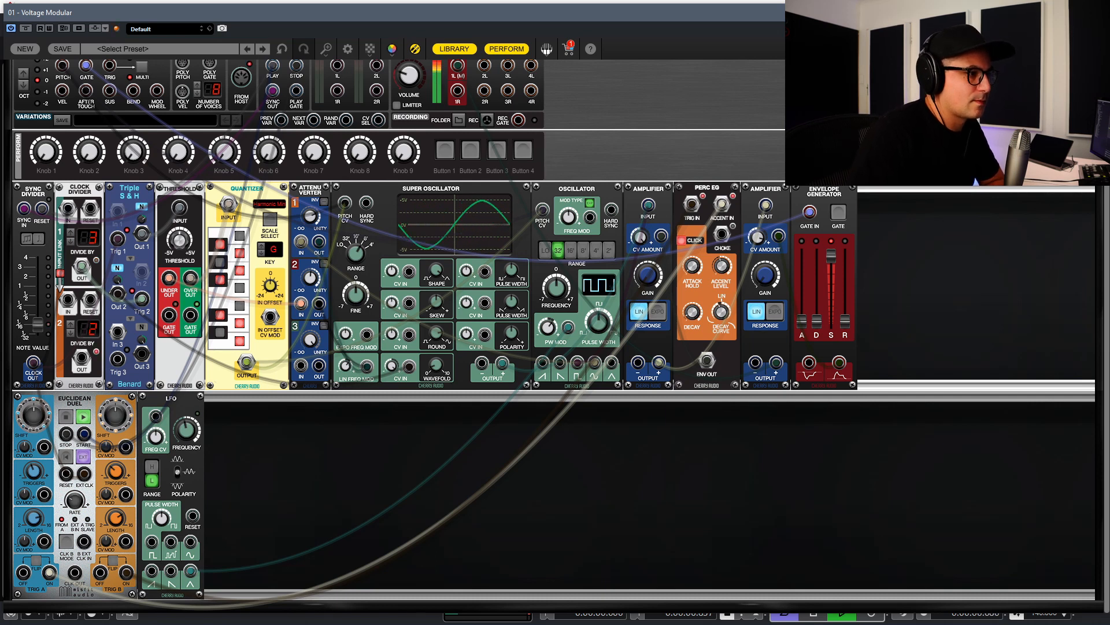
{"action": "left_click", "coordinate": [482, 522]}
{"action": "key", "text": "space"}
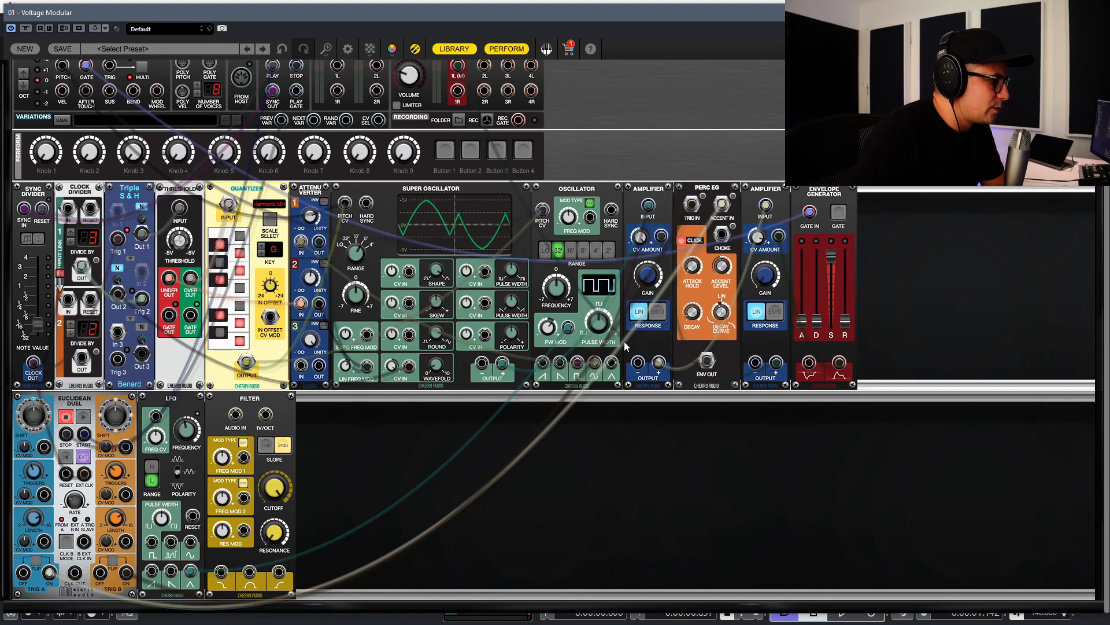
Step: Insert the Filter between the two Amplifiers, feeding the first Amplifier's output into its audio input and its output into the second Amplifier
{"action": "left_click_drag", "start_coordinate": [502, 362], "coordinate": [649, 203]}
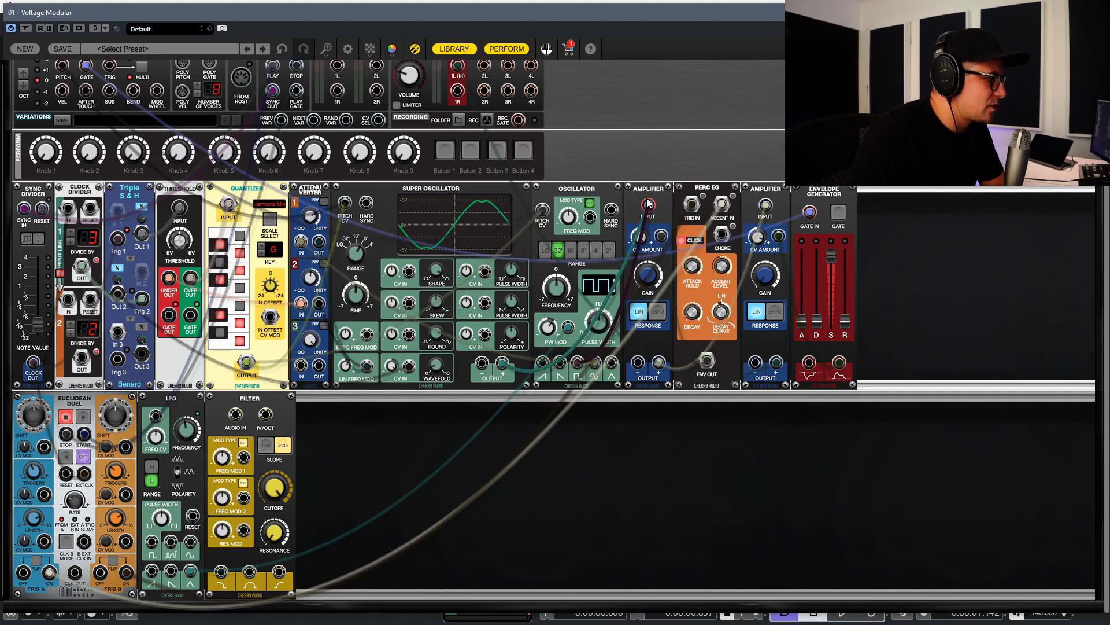
{"action": "left_click_drag", "start_coordinate": [765, 205], "coordinate": [419, 564]}
{"action": "left_click_drag", "start_coordinate": [358, 595], "coordinate": [249, 573]}
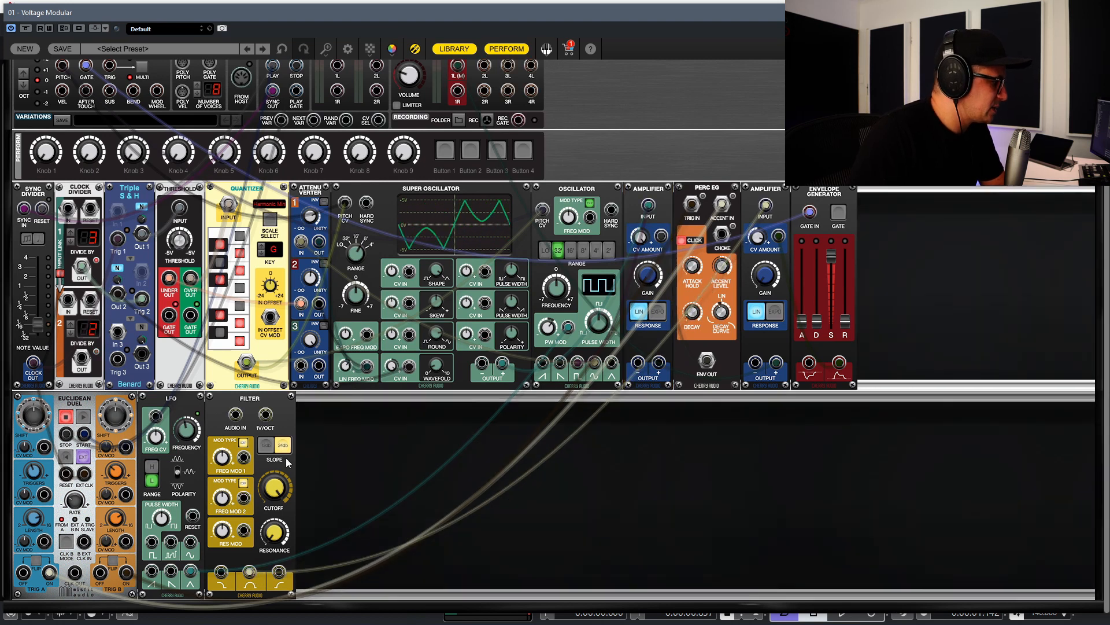
{"action": "left_click_drag", "start_coordinate": [661, 370], "coordinate": [239, 418]}
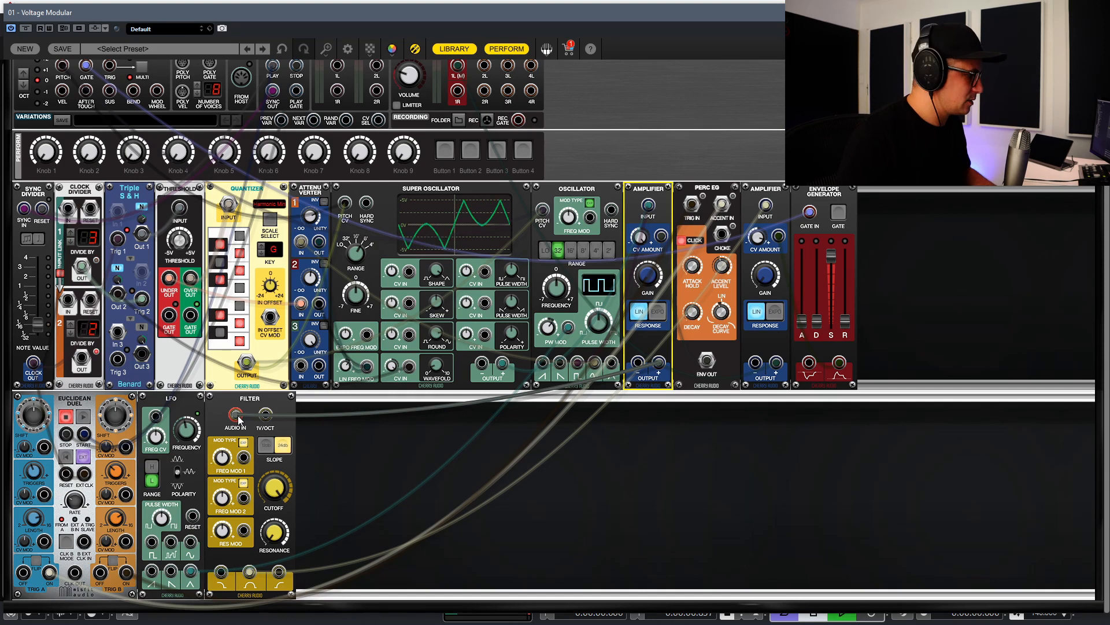
Step: Adjust the Filter's cutoff and resonance, and patch the Triple S&H's first output into the Filter's 1V/Oct input
{"action": "left_click", "coordinate": [274, 487]}
{"action": "left_click_drag", "start_coordinate": [274, 542], "coordinate": [301, 435]}
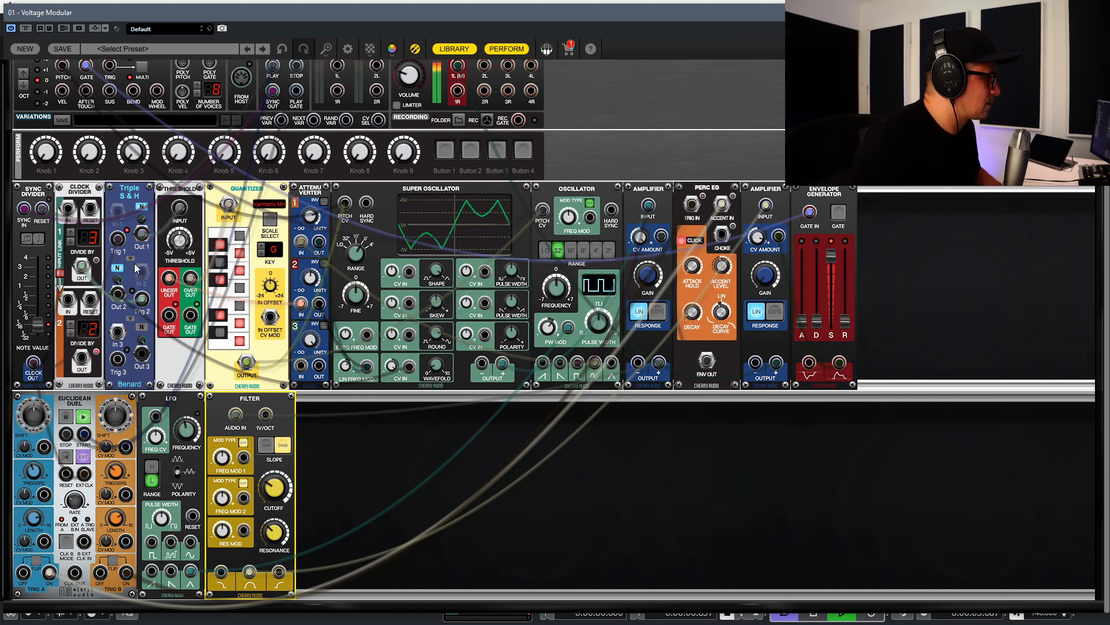
{"action": "left_click_drag", "start_coordinate": [145, 255], "coordinate": [148, 246]}
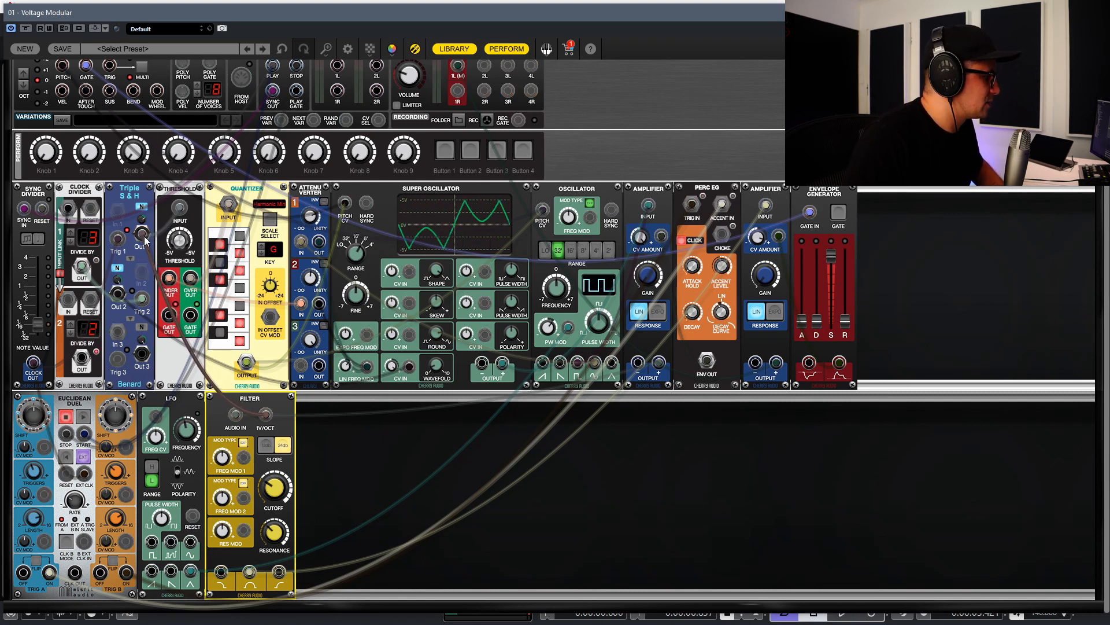
{"action": "mouse_move", "coordinate": [272, 488]}
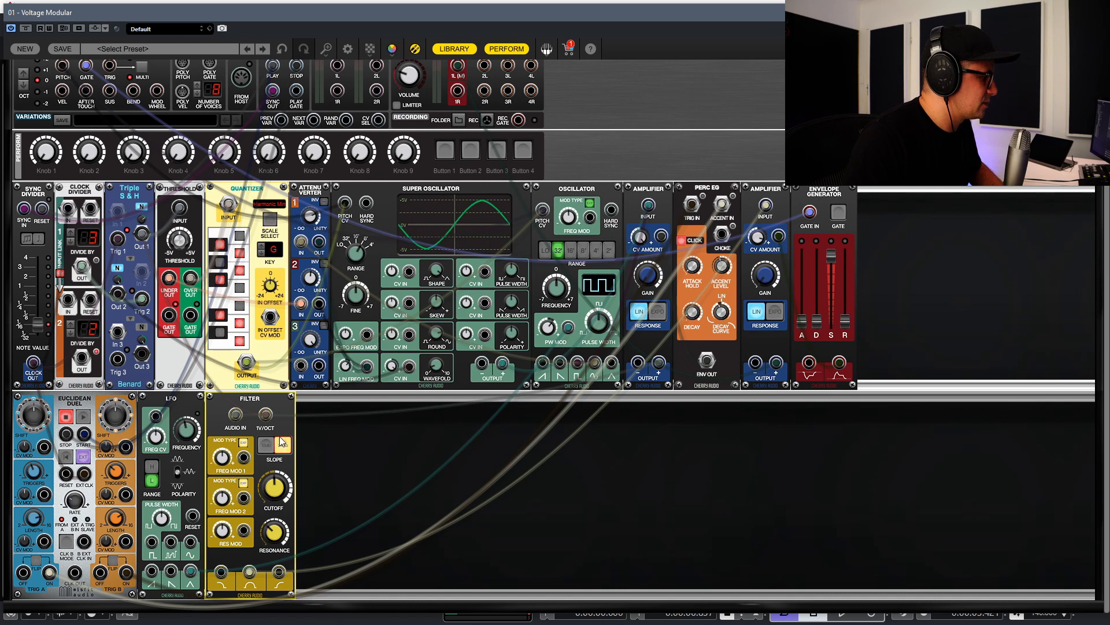
Step: Play the loop with the filter in place, try the Oscillator's 16' range, and return it to 32'
{"action": "key", "text": "space"}
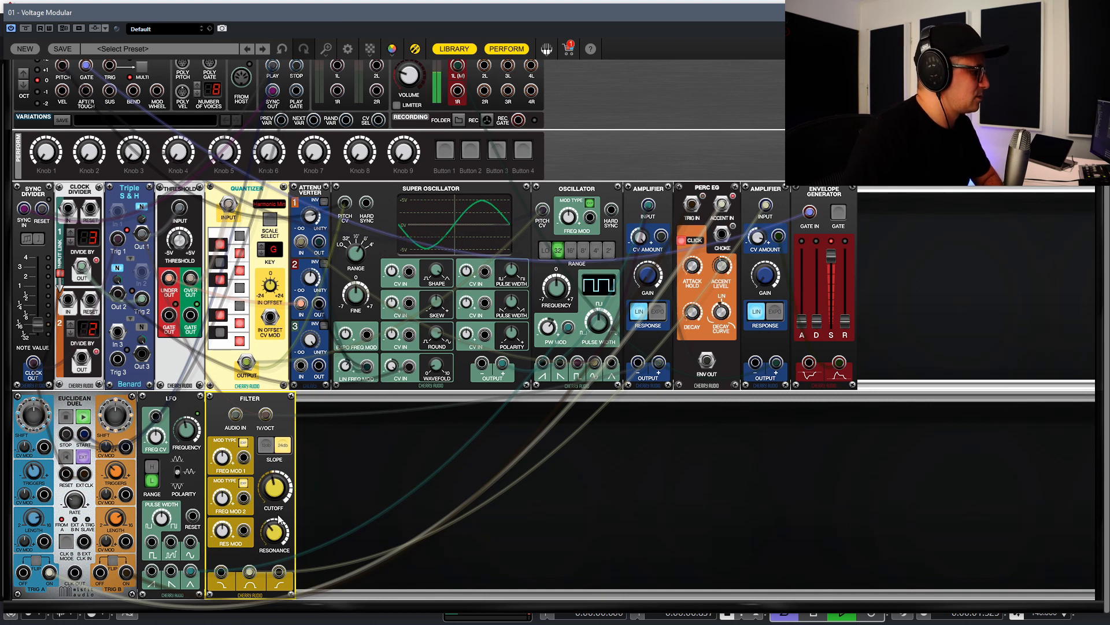
{"action": "mouse_move", "coordinate": [279, 538]}
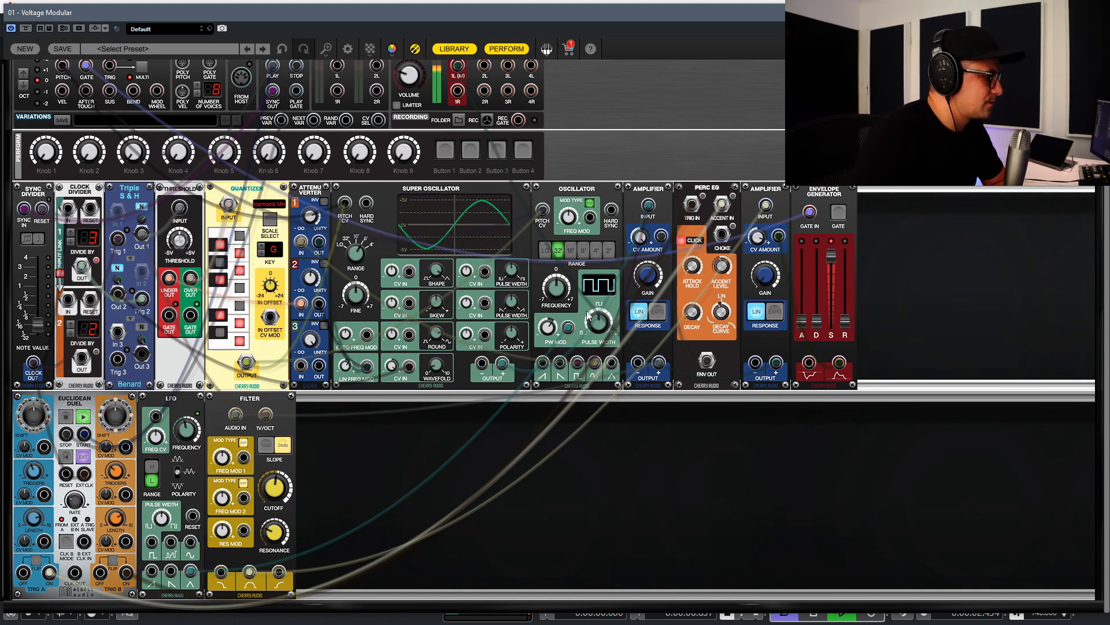
{"action": "left_click", "coordinate": [570, 251]}
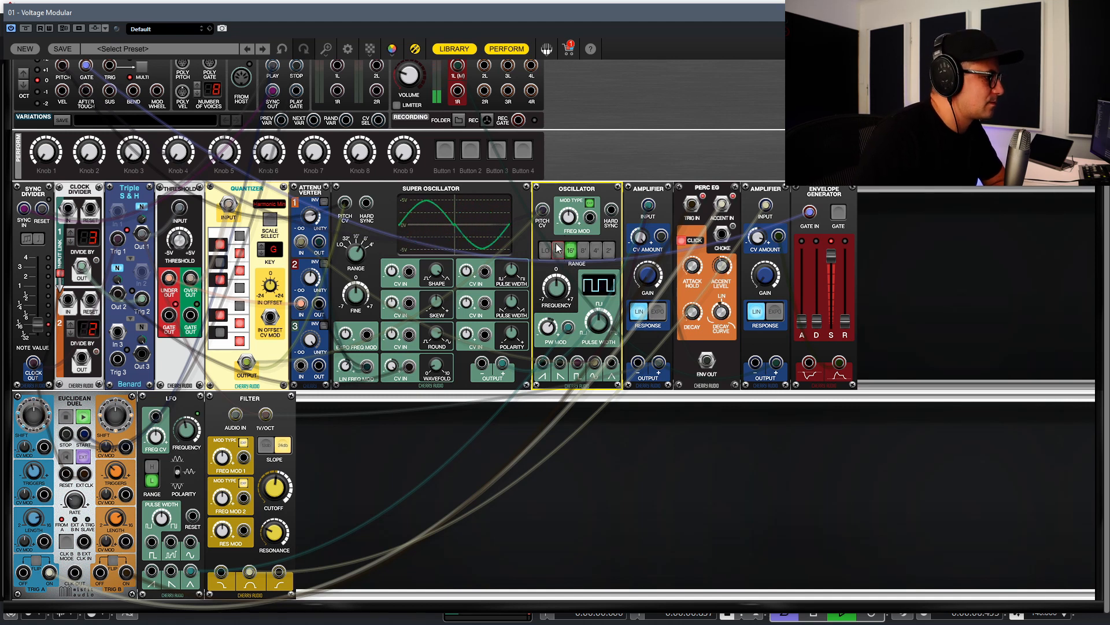
{"action": "left_click", "coordinate": [558, 249]}
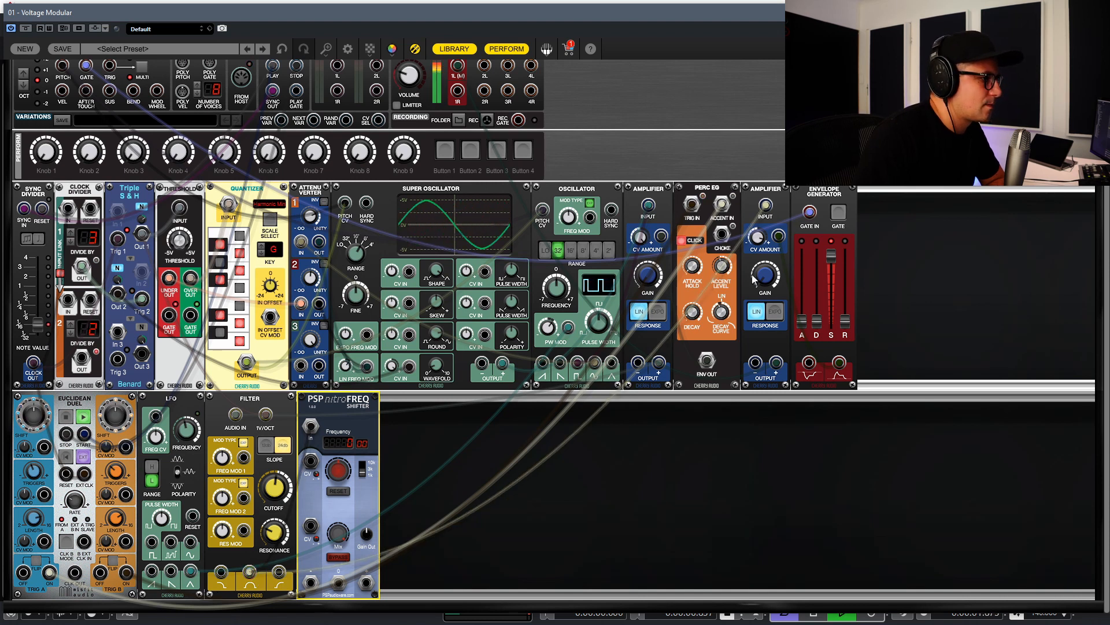
Step: Route the Filter's output through the PSP nitroFREQ Shifter into the second Amplifier and try a frequency shift of -4.86 Hz
{"action": "left_click_drag", "start_coordinate": [766, 206], "coordinate": [518, 553]}
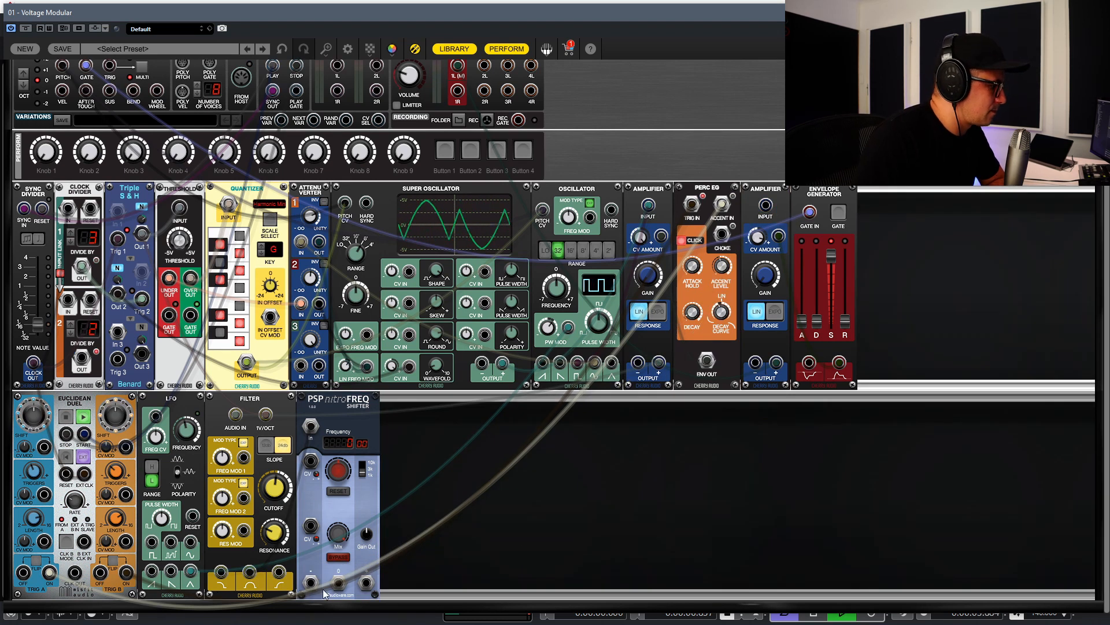
{"action": "left_click_drag", "start_coordinate": [365, 586], "coordinate": [366, 584]}
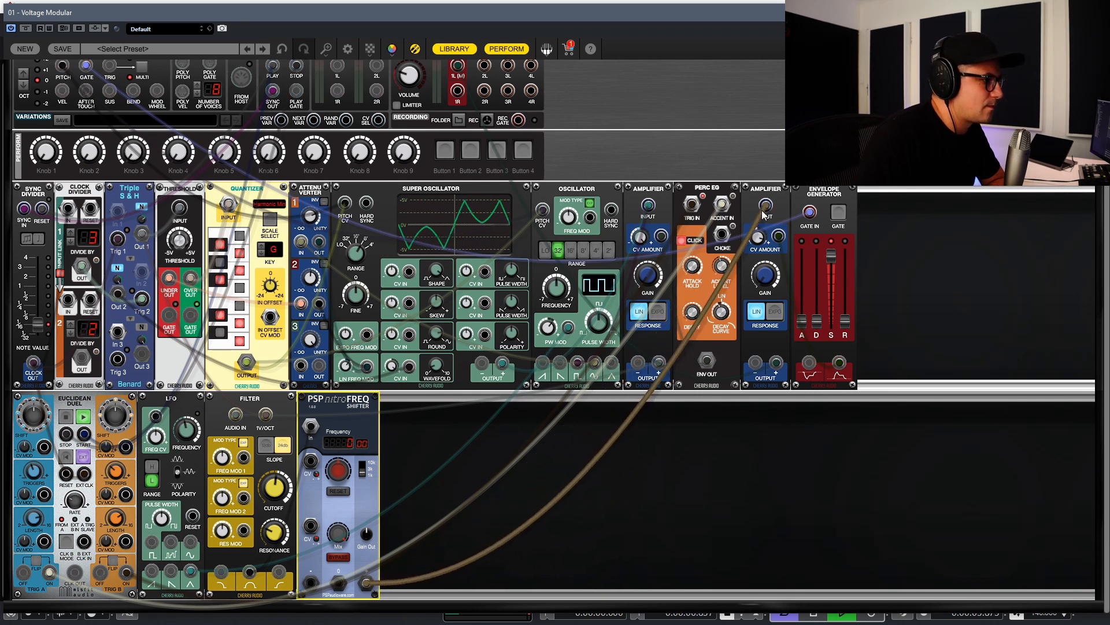
{"action": "left_click", "coordinate": [332, 480]}
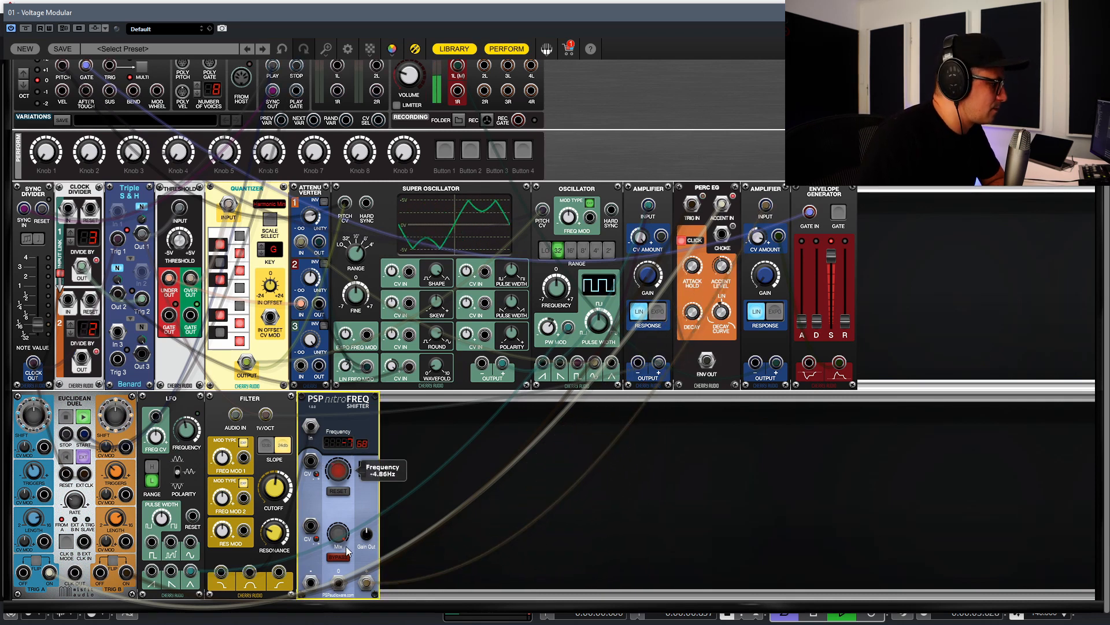
{"action": "left_click_drag", "start_coordinate": [350, 451], "coordinate": [359, 445]}
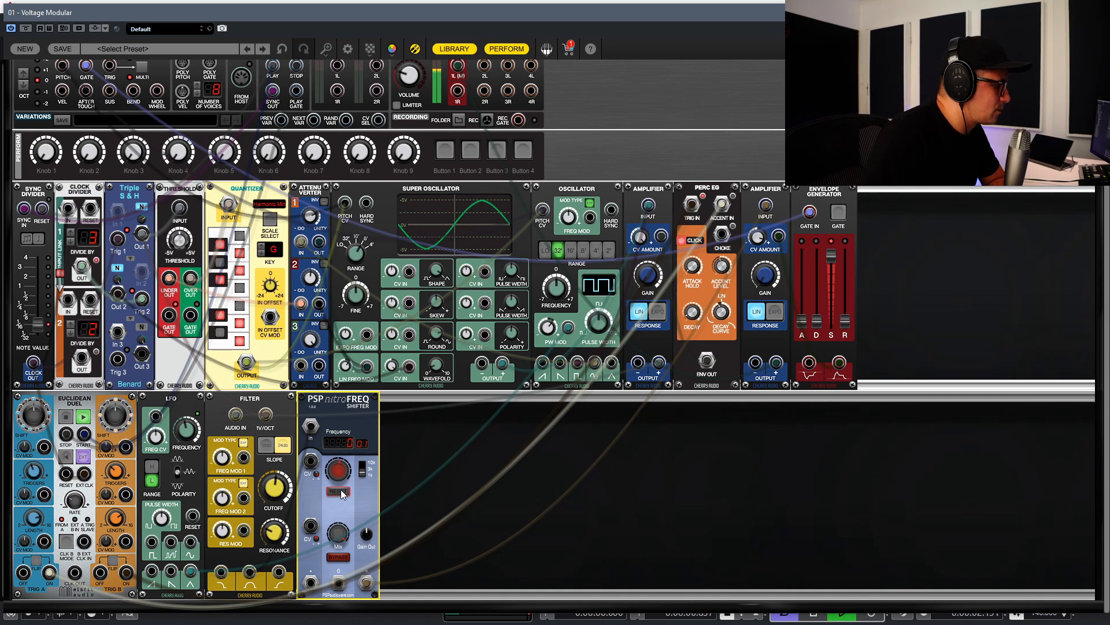
Step: Patch the Triple S&H's second output into the Shifter's frequency CV input and set its frequency modulation attenuverter to 24.0%
{"action": "left_click_drag", "start_coordinate": [311, 460], "coordinate": [121, 295]}
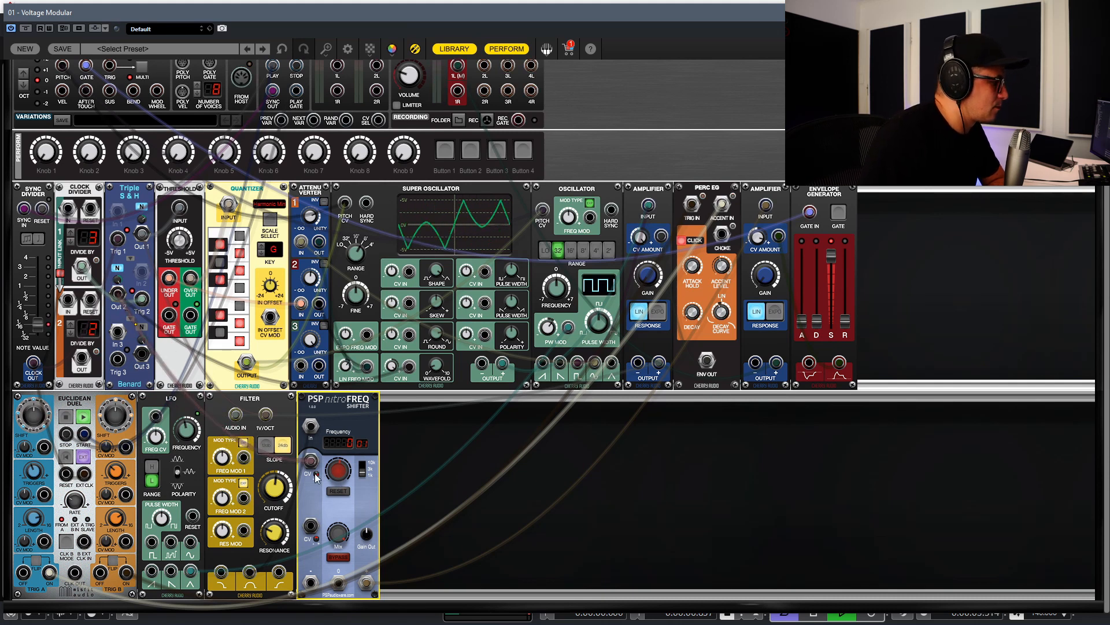
{"action": "left_click_drag", "start_coordinate": [314, 473], "coordinate": [317, 491]}
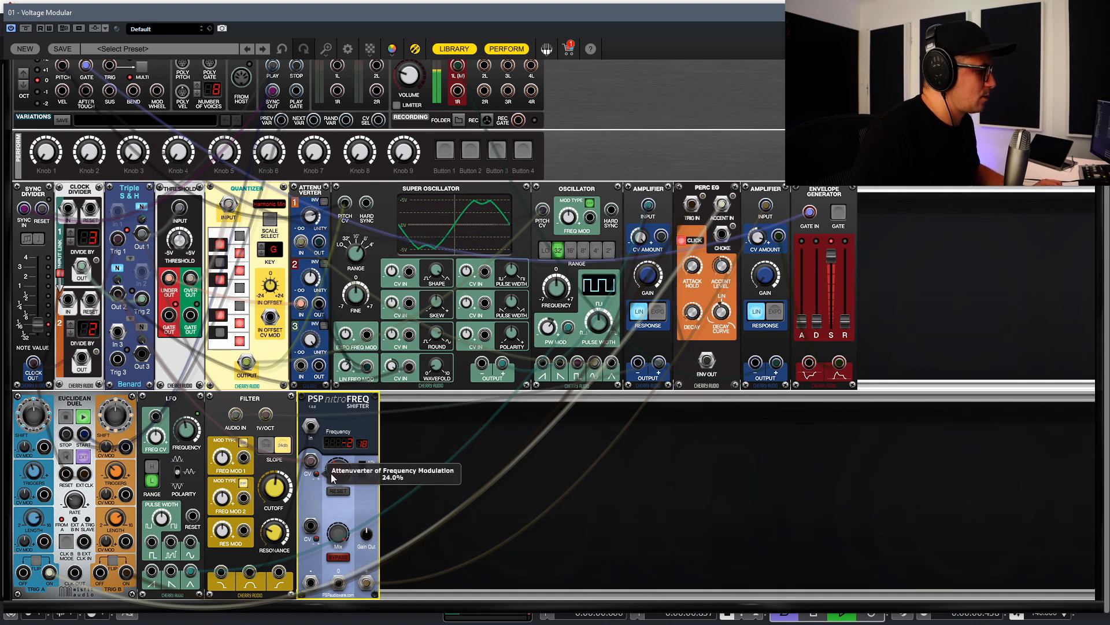
{"action": "left_click", "coordinate": [773, 495]}
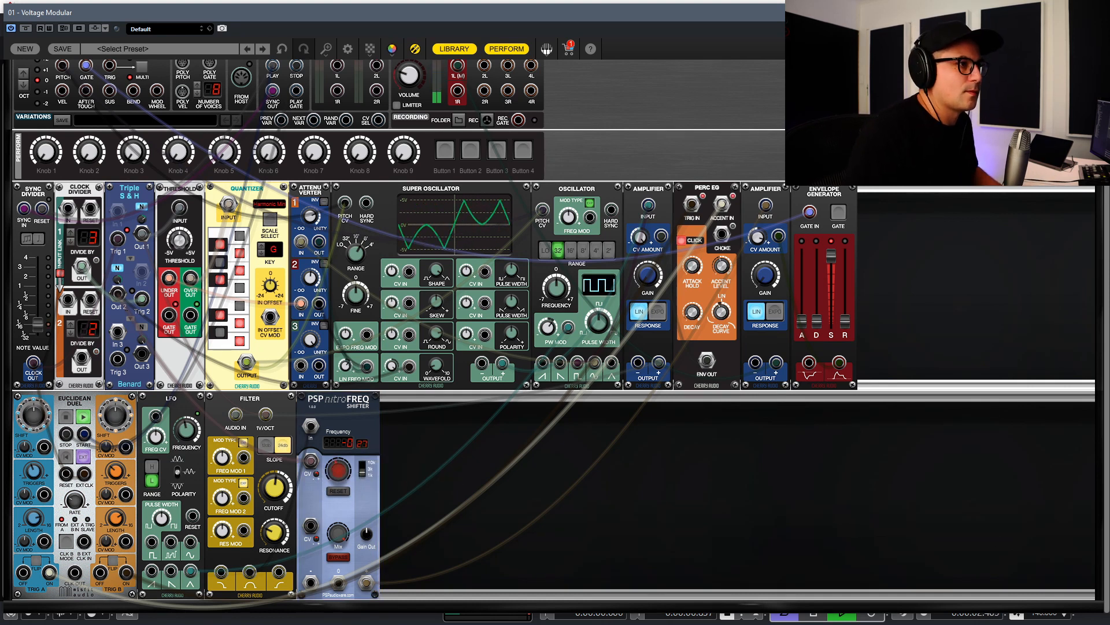
Step: Leave the Voltage Modular editor and bring up the channel settings of the Voltage Modular 01 track, repositioned clear of the track list
{"action": "left_click", "coordinate": [1098, 7]}
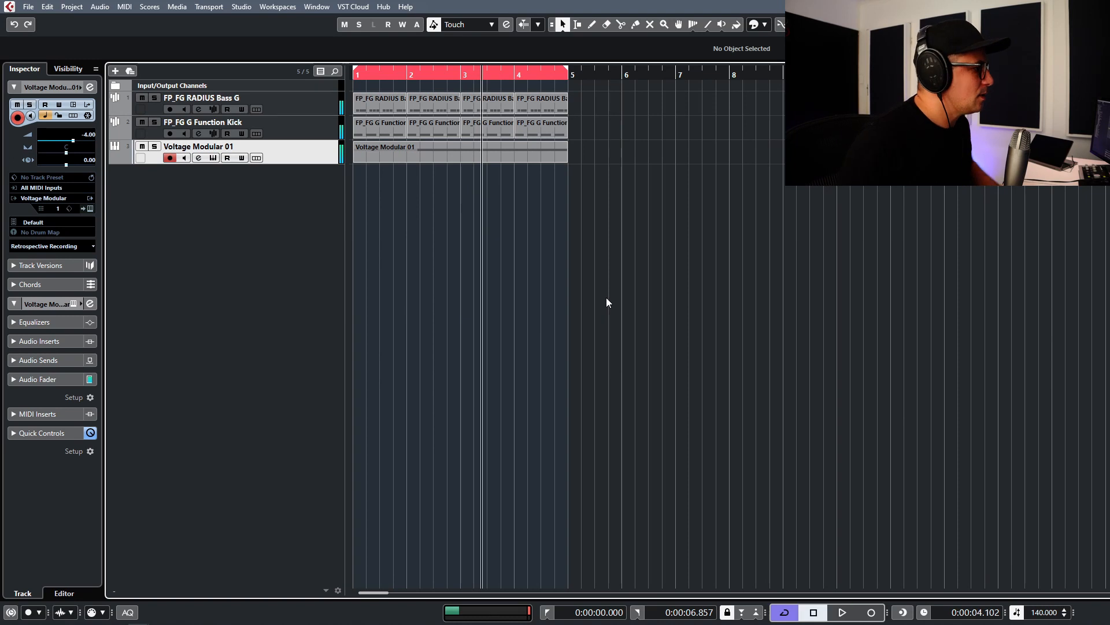
{"action": "left_click", "coordinate": [198, 158]}
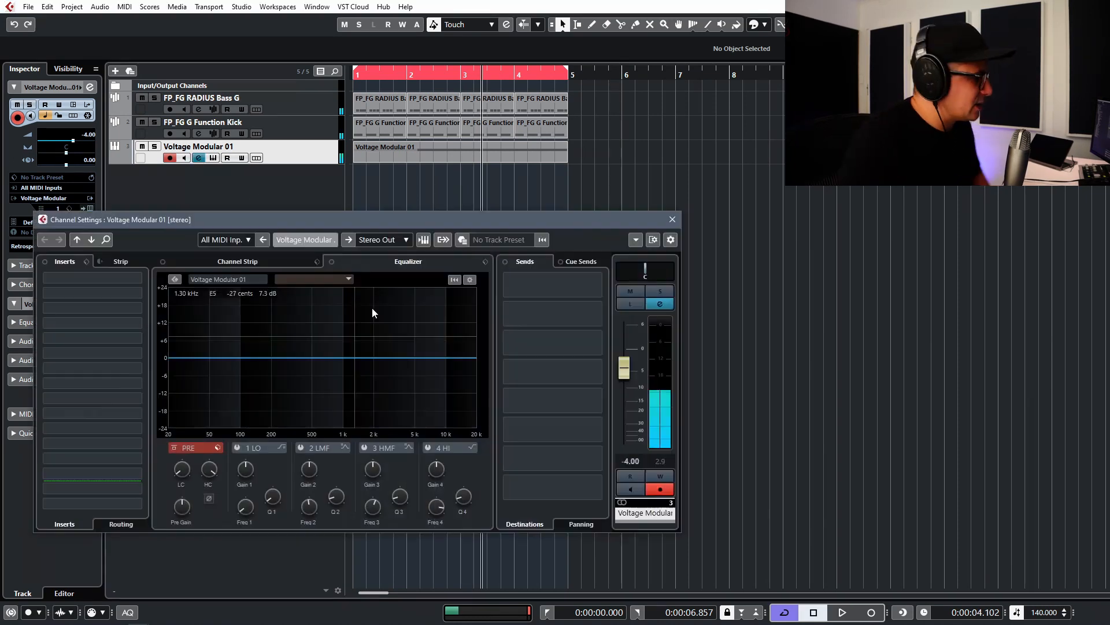
{"action": "left_click_drag", "start_coordinate": [368, 232], "coordinate": [445, 196]}
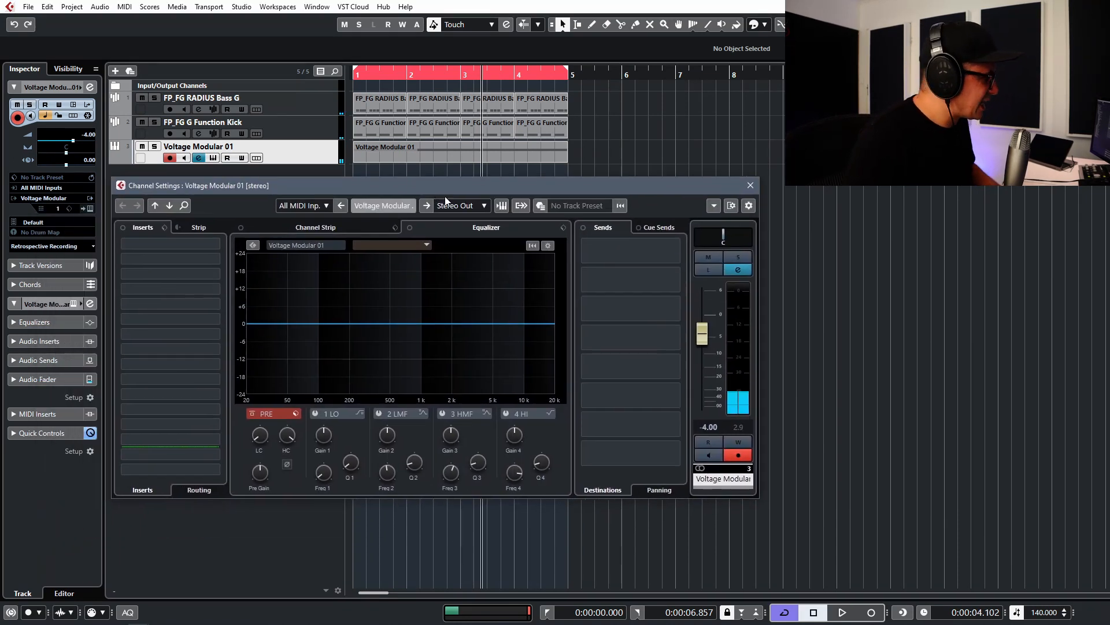
Step: Try ValhallaDelay as the first insert on the Voltage Modular 01 channel, play the loop briefly, and close its windows
{"action": "left_click", "coordinate": [175, 242]}
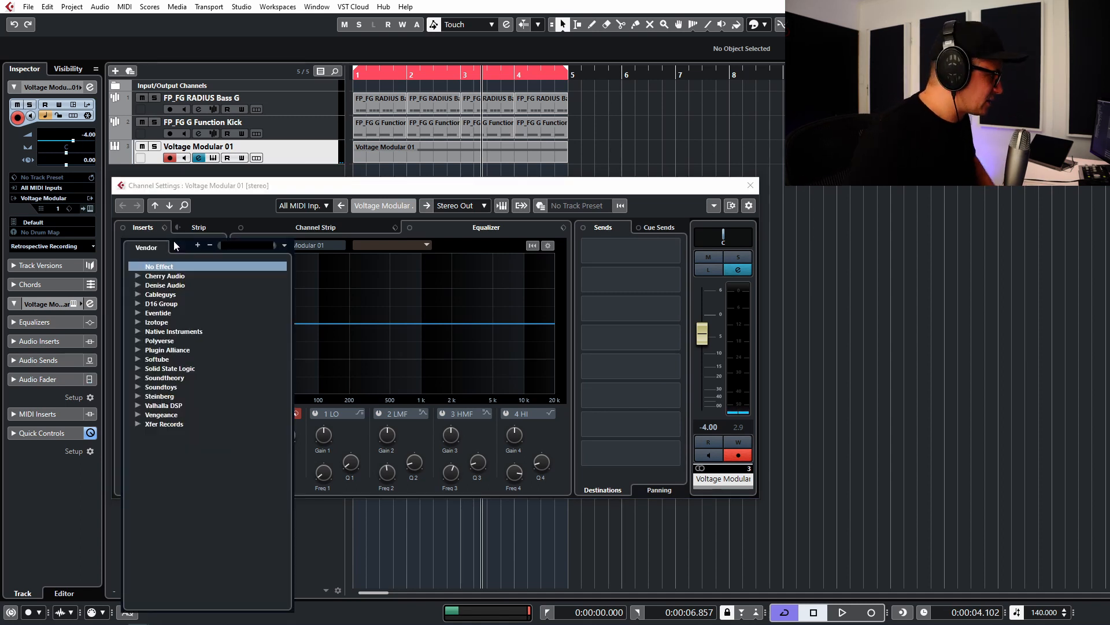
{"action": "type", "text": "val"}
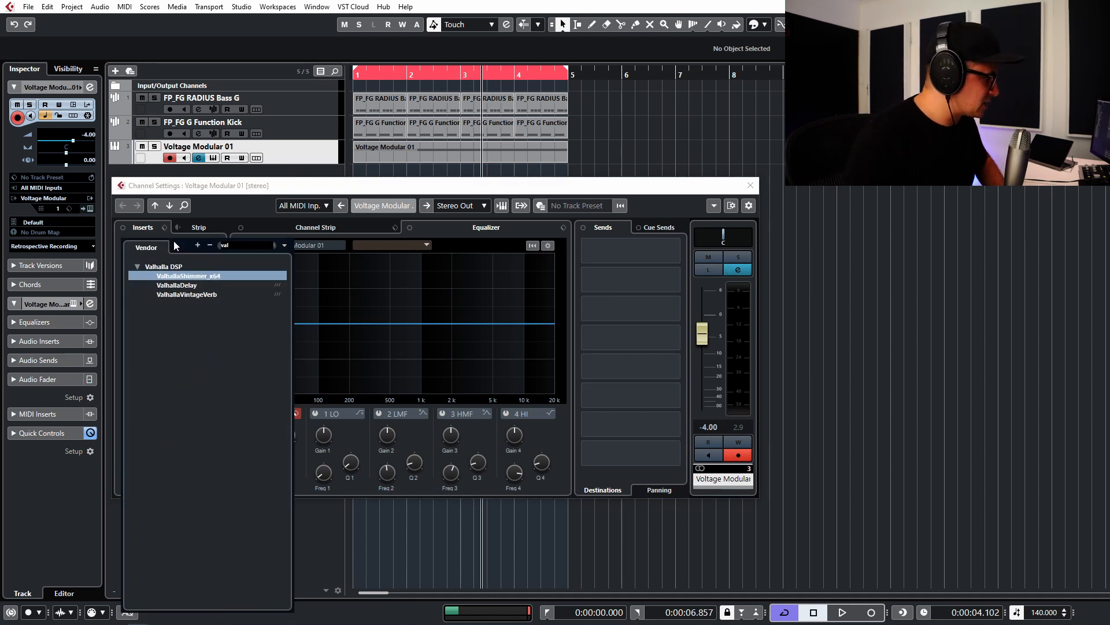
{"action": "left_click", "coordinate": [206, 285]}
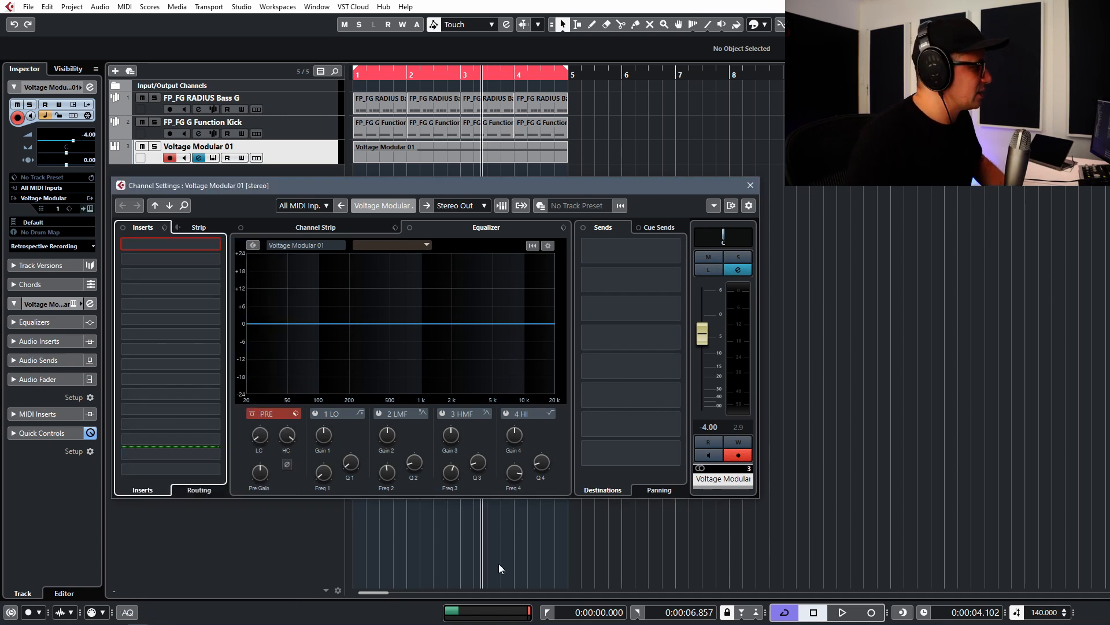
{"action": "left_click", "coordinate": [133, 244]}
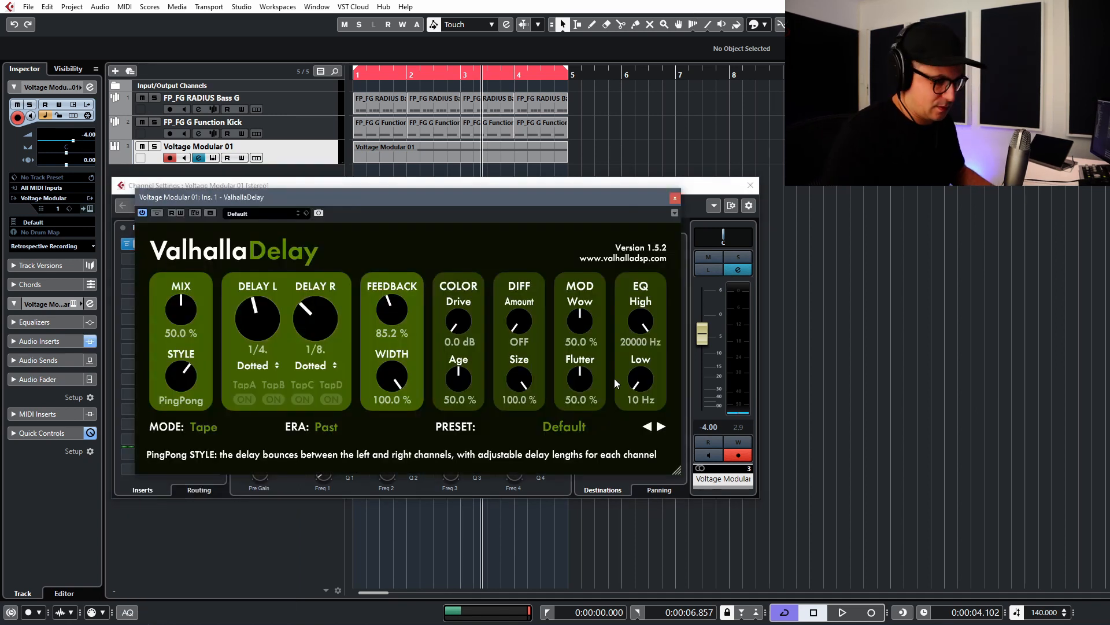
{"action": "key", "text": "space"}
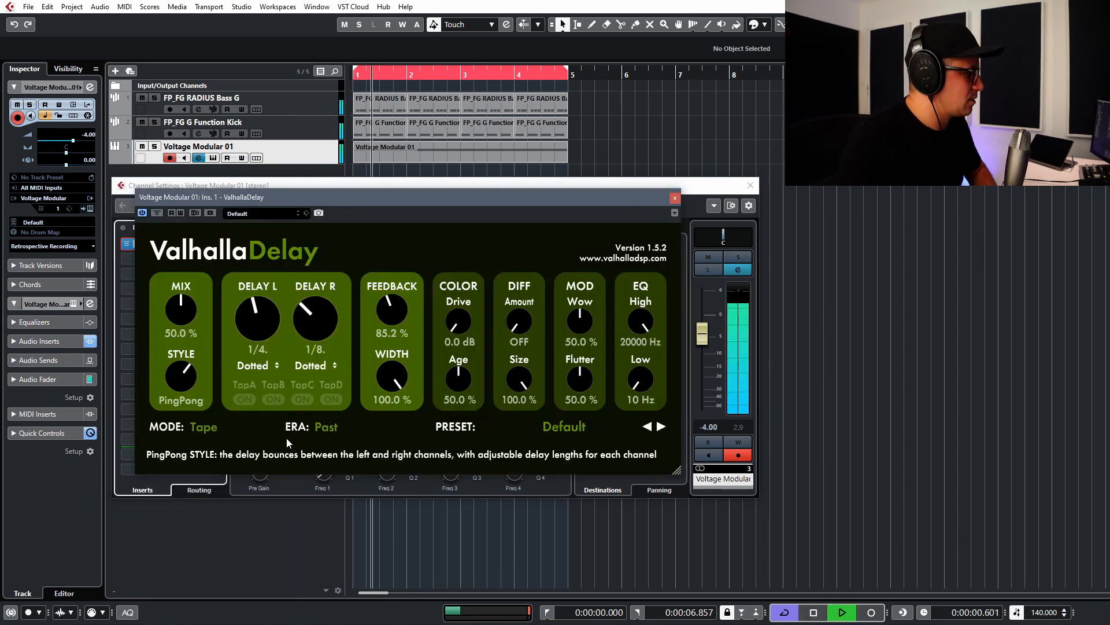
{"action": "key", "text": "space"}
{"action": "left_click", "coordinate": [674, 198]}
{"action": "left_click", "coordinate": [750, 187]}
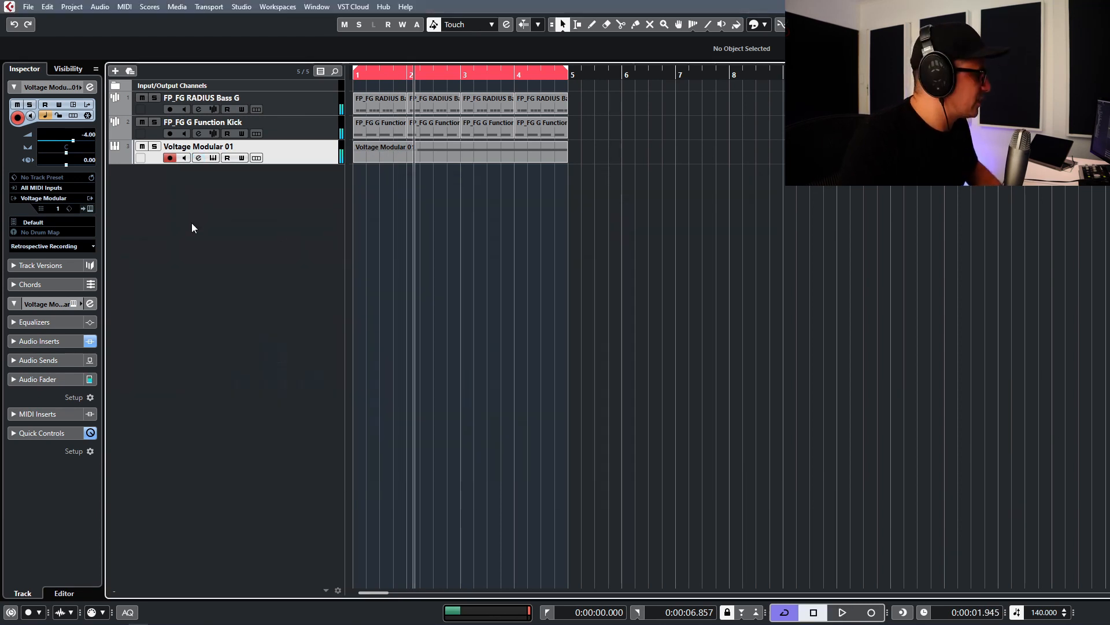
Step: Replace the Voltage Modular 01 channel's first insert effect with ValhallaSupermassive and play the loop
{"action": "left_click", "coordinate": [198, 158]}
{"action": "left_click", "coordinate": [213, 245]}
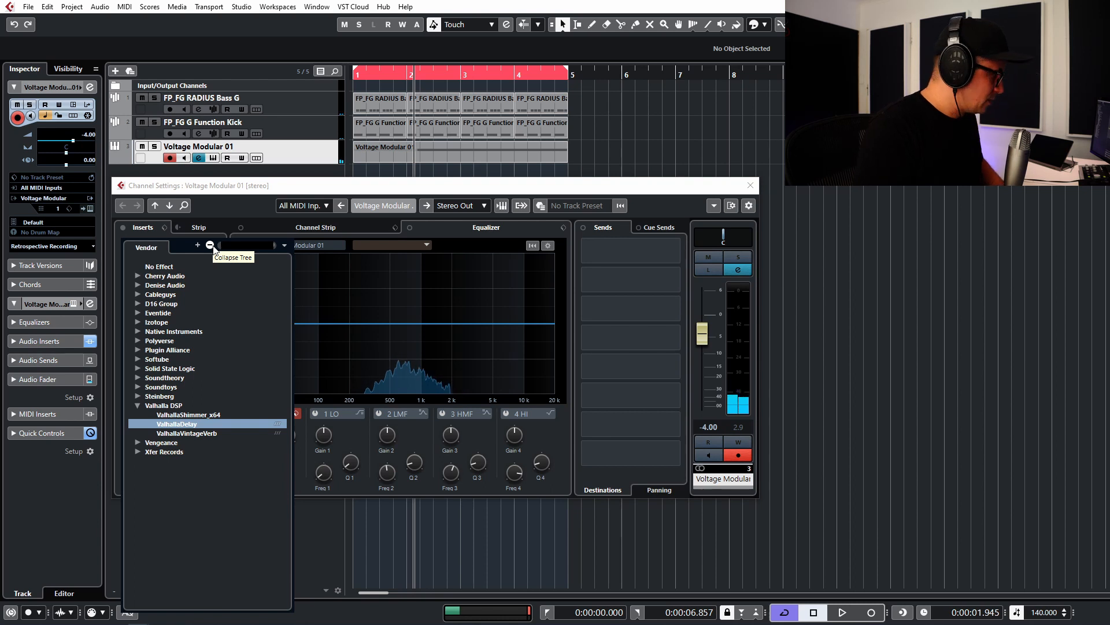
{"action": "type", "text": "sup"}
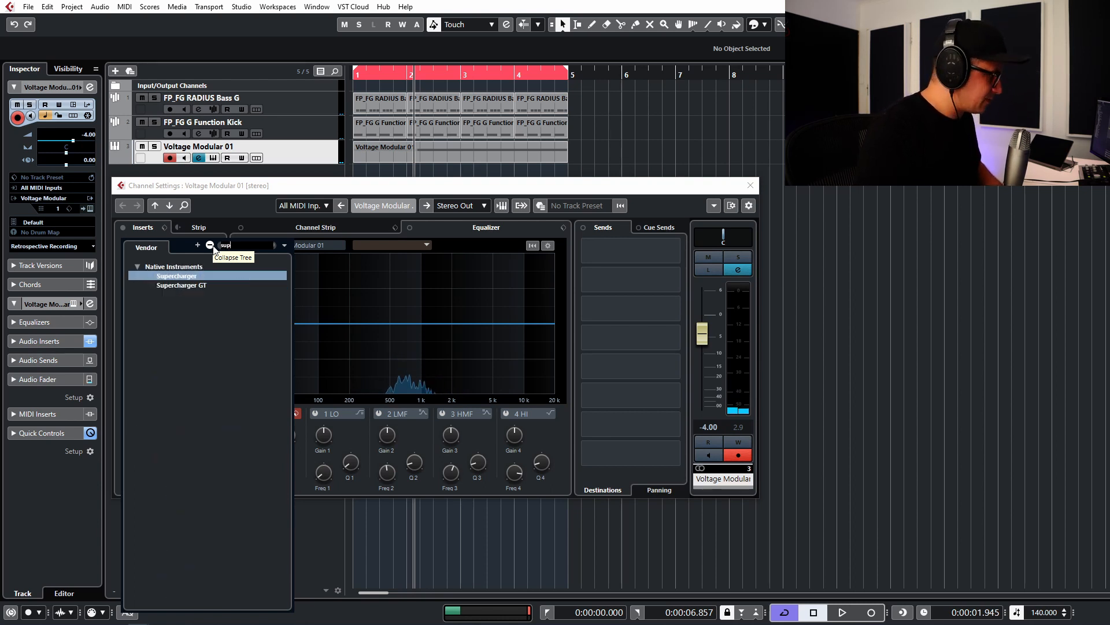
{"action": "type", "text": "ermas"}
{"action": "key", "text": "Return"}
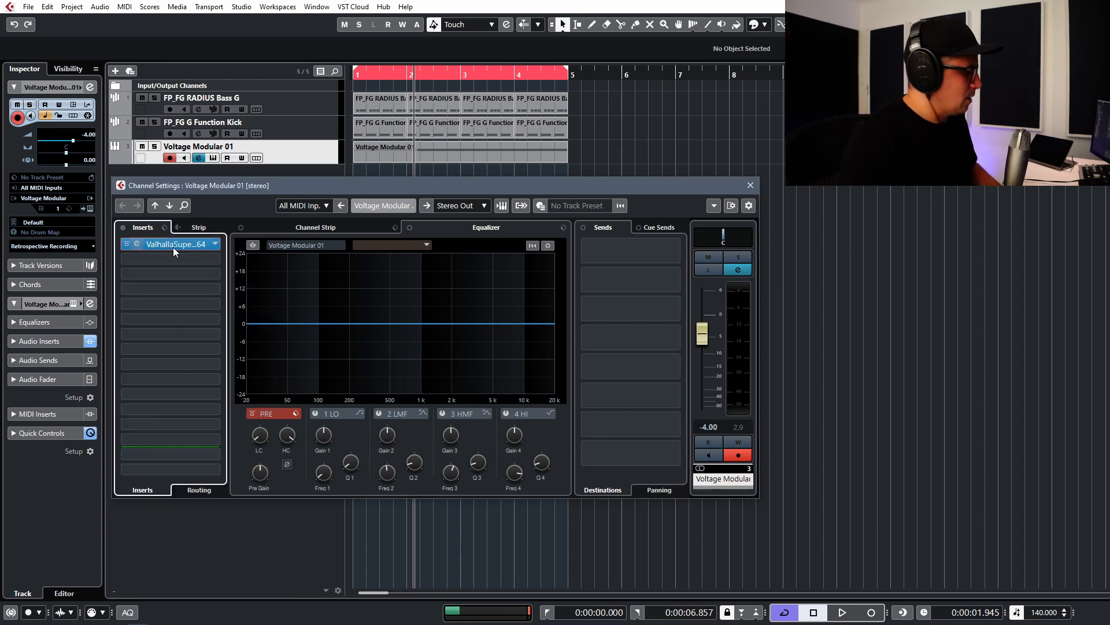
{"action": "key", "text": "space"}
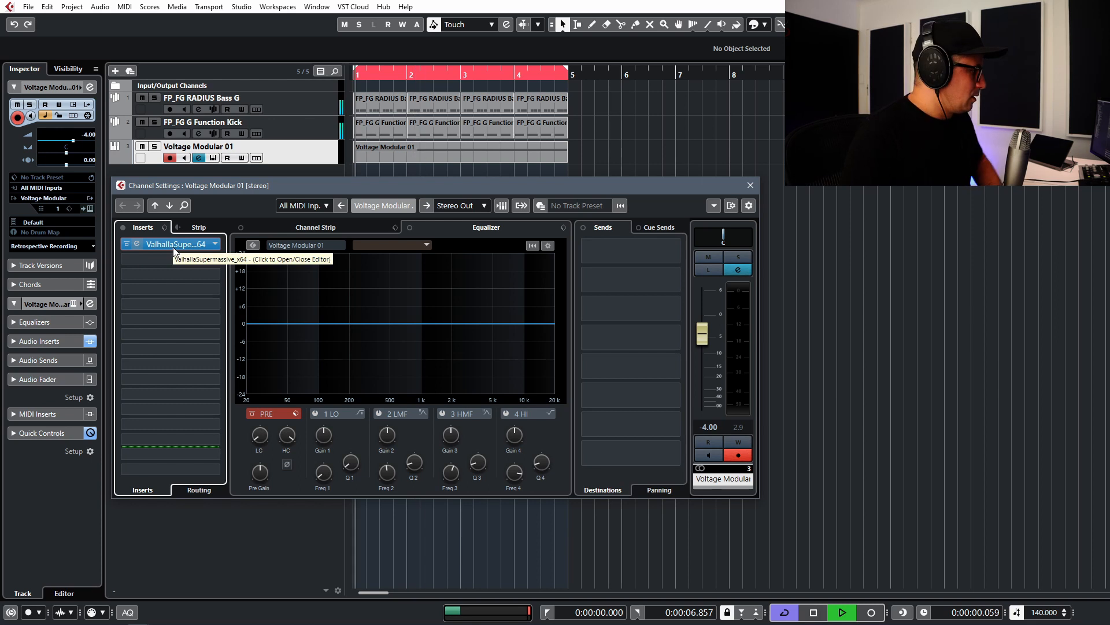
Step: Set ValhallaSupermassive's mix to 32.8%, its delay to dotted 1/8 and its feedback to 32.4%
{"action": "left_click", "coordinate": [137, 243]}
{"action": "left_click_drag", "start_coordinate": [539, 287], "coordinate": [564, 289]}
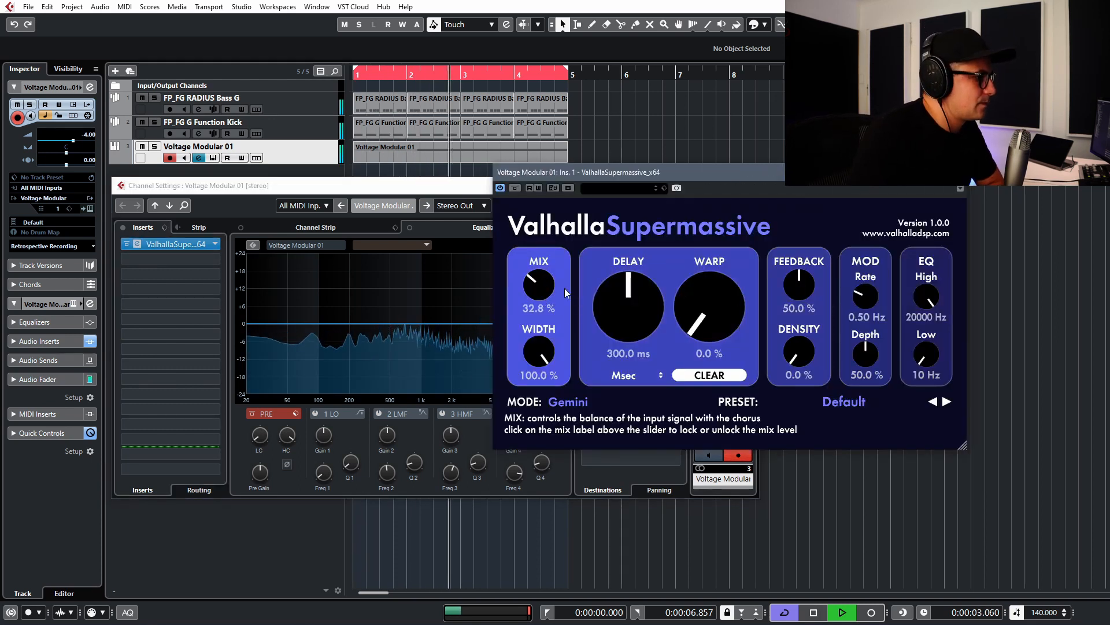
{"action": "left_click", "coordinate": [624, 375]}
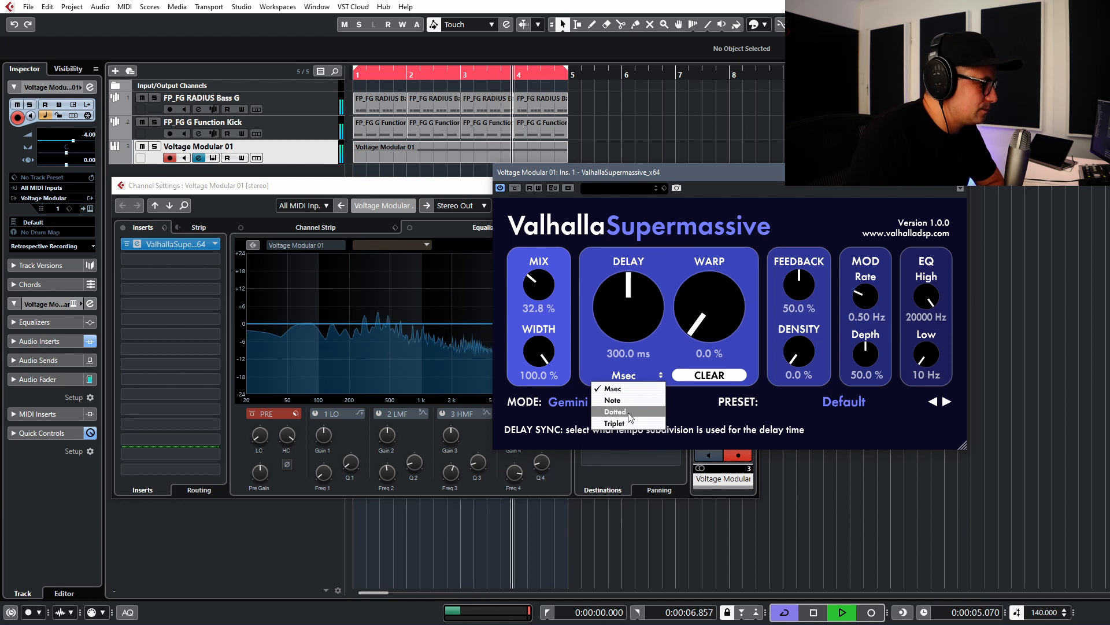
{"action": "left_click", "coordinate": [624, 413]}
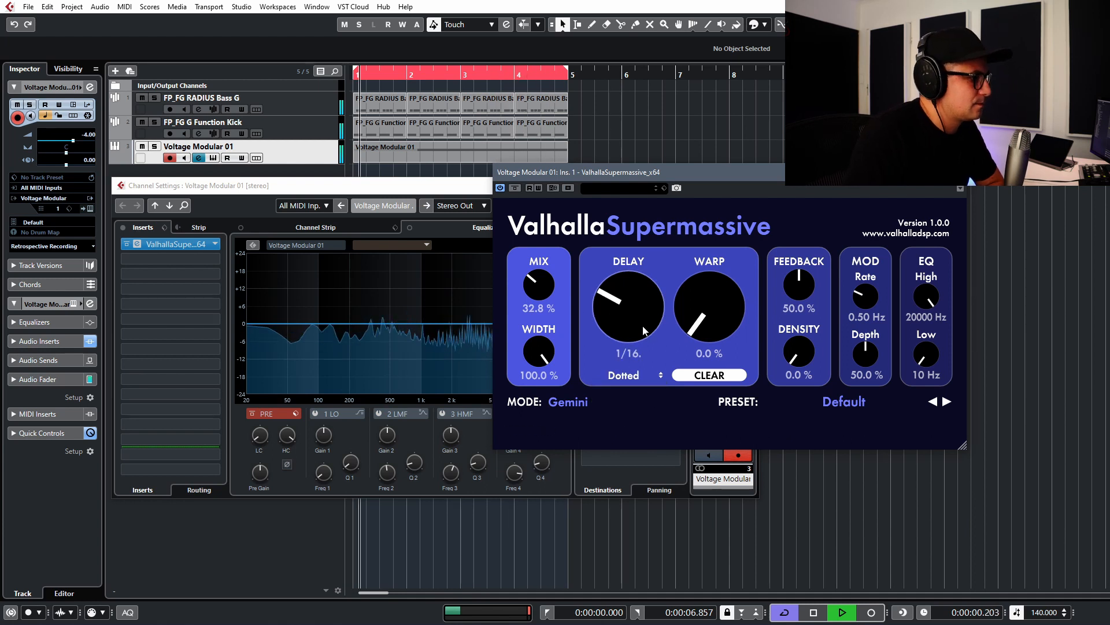
{"action": "left_click_drag", "start_coordinate": [639, 300], "coordinate": [639, 293]}
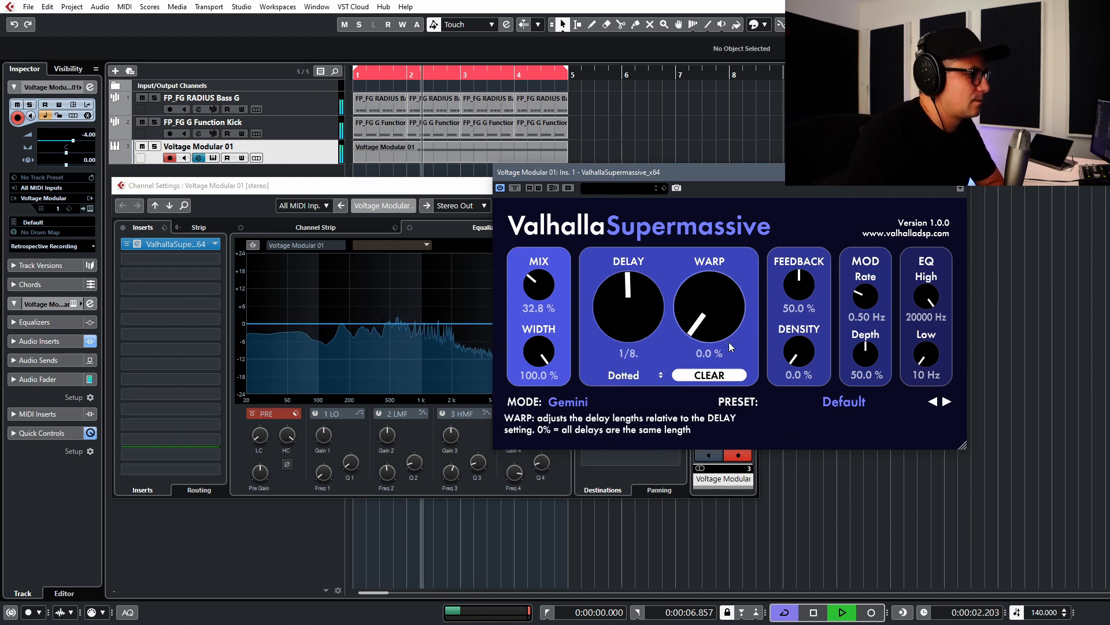
{"action": "left_click_drag", "start_coordinate": [807, 292], "coordinate": [818, 313]}
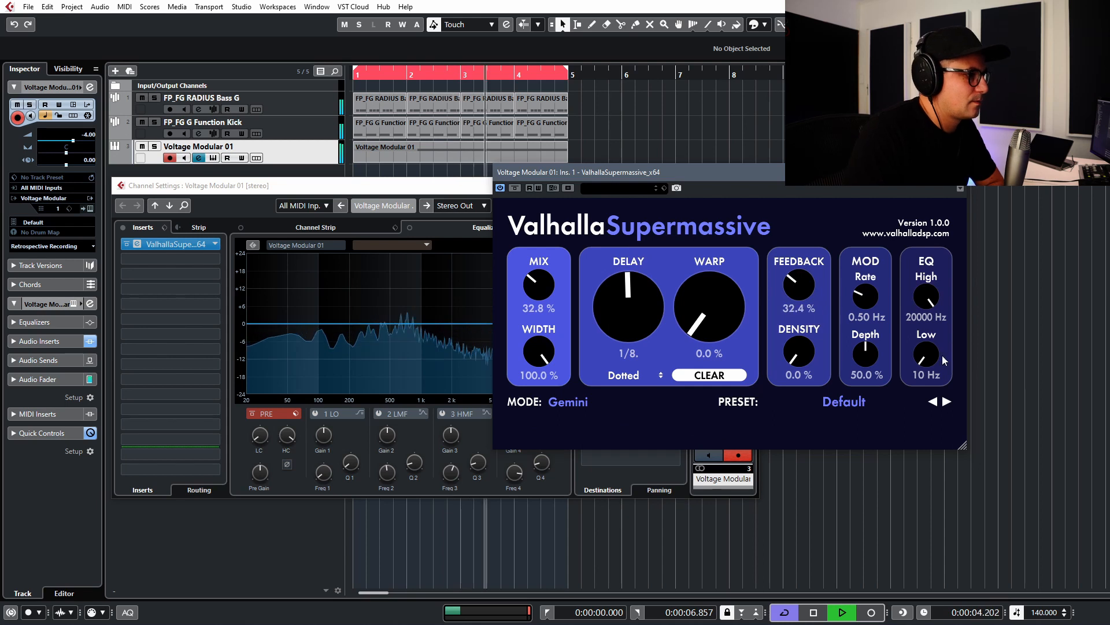
Step: Set ValhallaSupermassive's low EQ to 820 Hz, width to 38.4% and warp to 10.0%
{"action": "left_click_drag", "start_coordinate": [942, 355], "coordinate": [936, 349]}
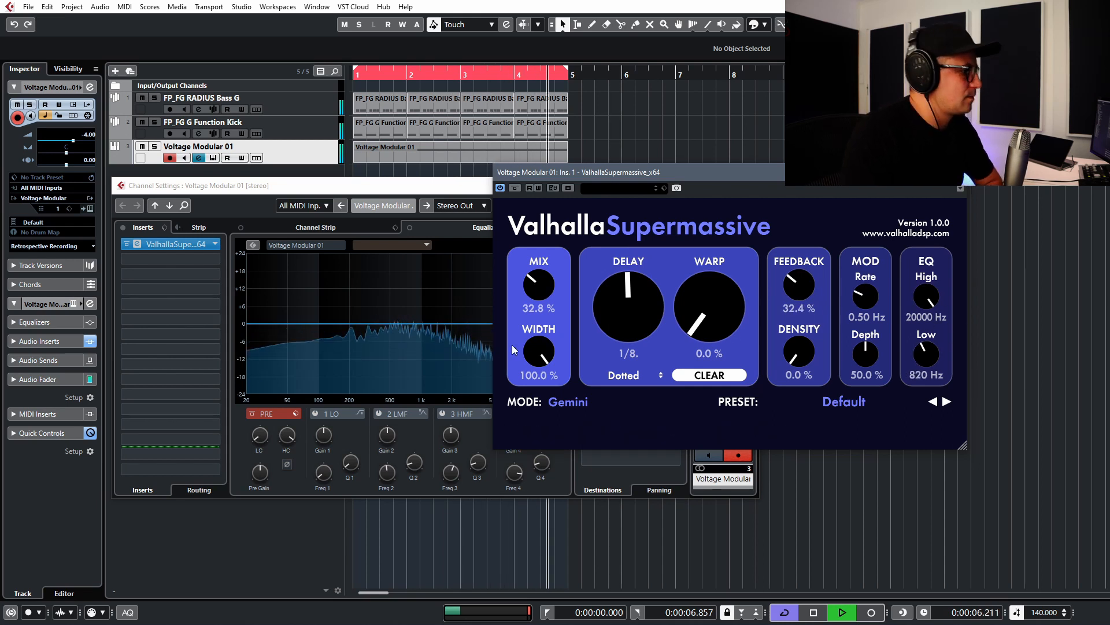
{"action": "mouse_move", "coordinate": [539, 351]}
{"action": "left_mouse_down"}
{"action": "mouse_move", "coordinate": [540, 376]}
{"action": "mouse_move", "coordinate": [540, 365]}
{"action": "left_mouse_up"}
{"action": "mouse_move", "coordinate": [710, 312]}
{"action": "left_mouse_down"}
{"action": "mouse_move", "coordinate": [710, 284]}
{"action": "mouse_move", "coordinate": [710, 334]}
{"action": "mouse_move", "coordinate": [710, 313]}
{"action": "mouse_move", "coordinate": [710, 322]}
{"action": "left_mouse_up"}
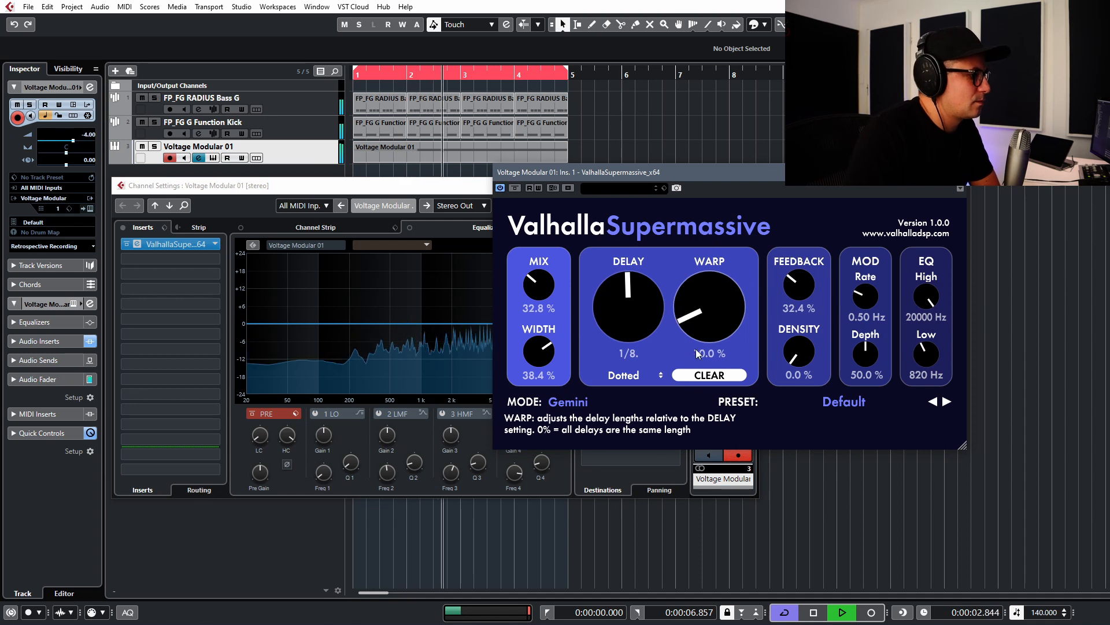
Step: Switch ValhallaSupermassive to Centaurus mode, set its modulation depth to 13.2% and rate to 0.05 Hz, and close both windows
{"action": "left_click", "coordinate": [570, 401]}
{"action": "left_click", "coordinate": [636, 441]}
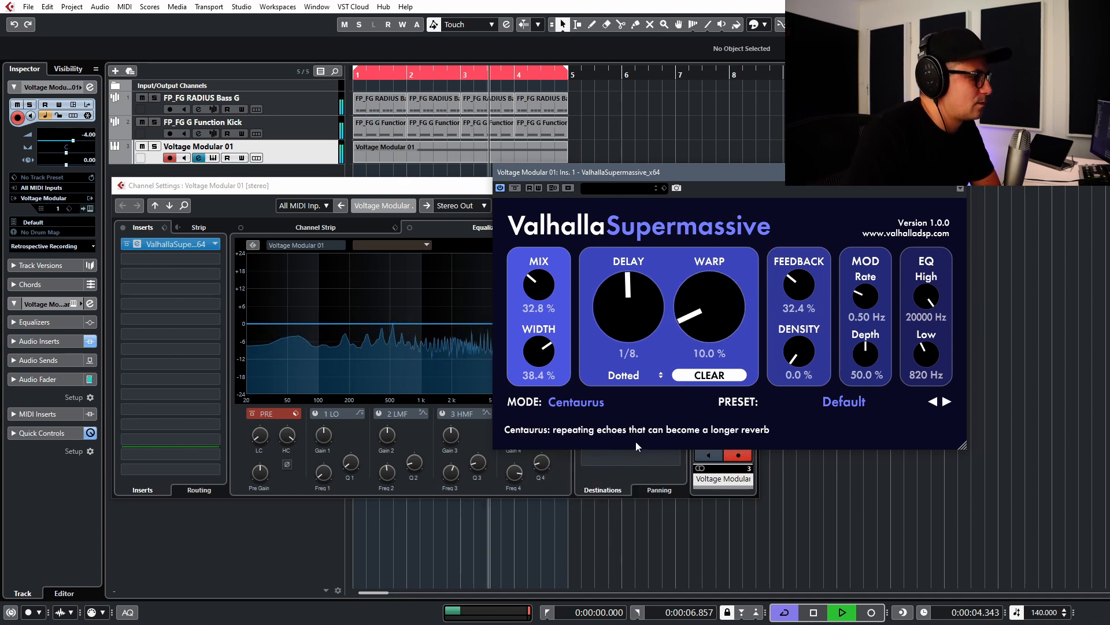
{"action": "left_click", "coordinate": [710, 353]}
{"action": "left_click_drag", "start_coordinate": [865, 355], "coordinate": [863, 398]}
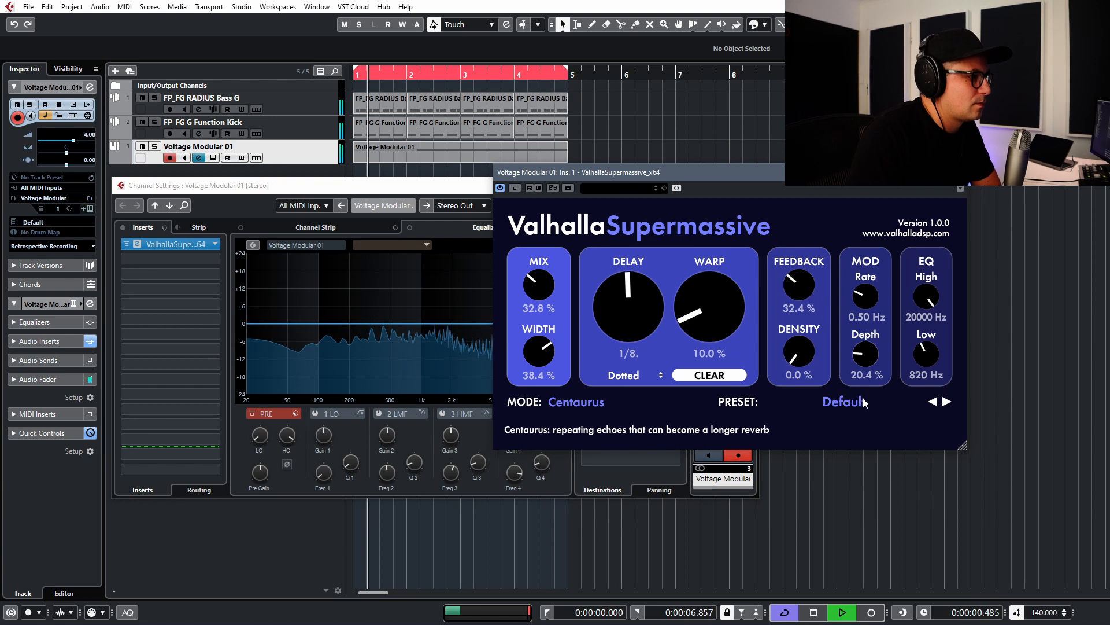
{"action": "left_click_drag", "start_coordinate": [866, 296], "coordinate": [855, 358]}
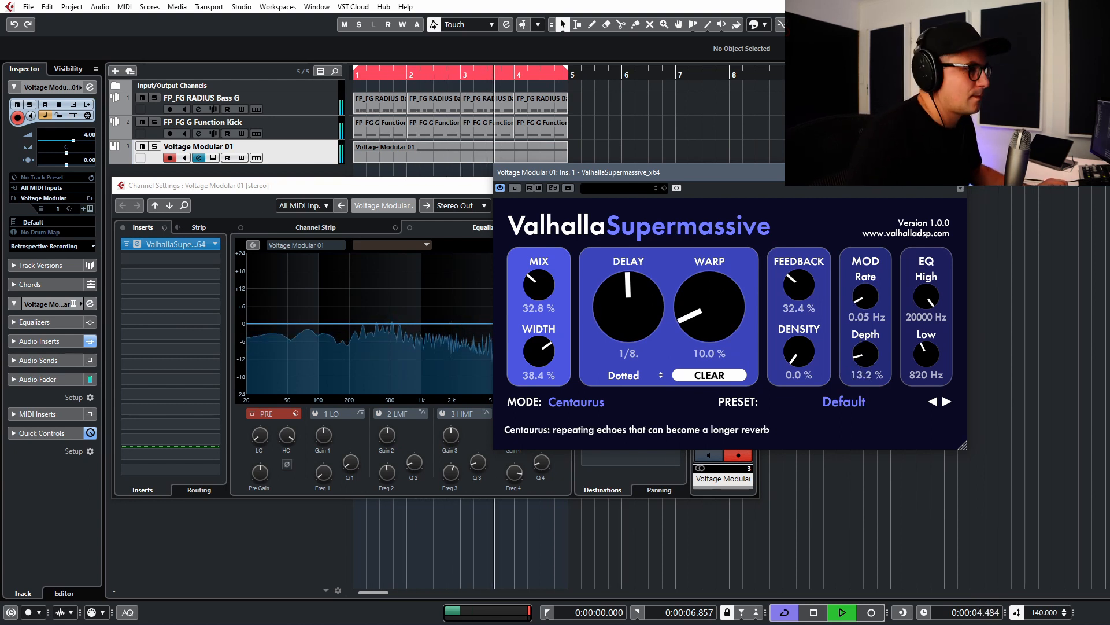
{"action": "key", "text": "ctrl+w"}
{"action": "key", "text": "ctrl+w"}
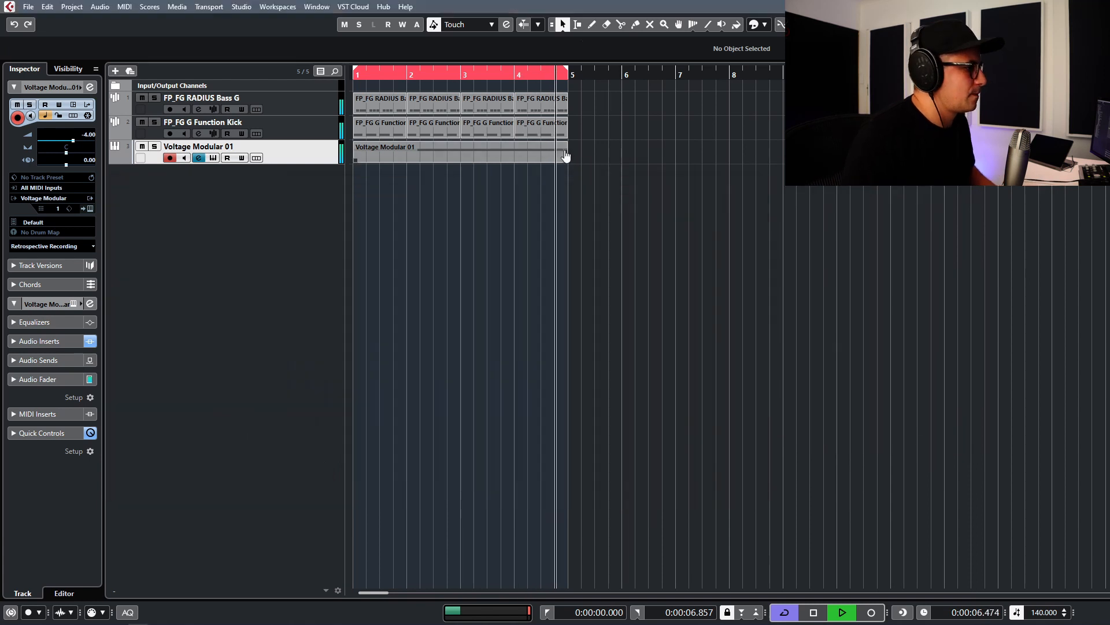
Step: Open the Voltage Modular 01 MIDI part to check its held note, and close the note editor again
{"action": "double_click", "coordinate": [461, 157]}
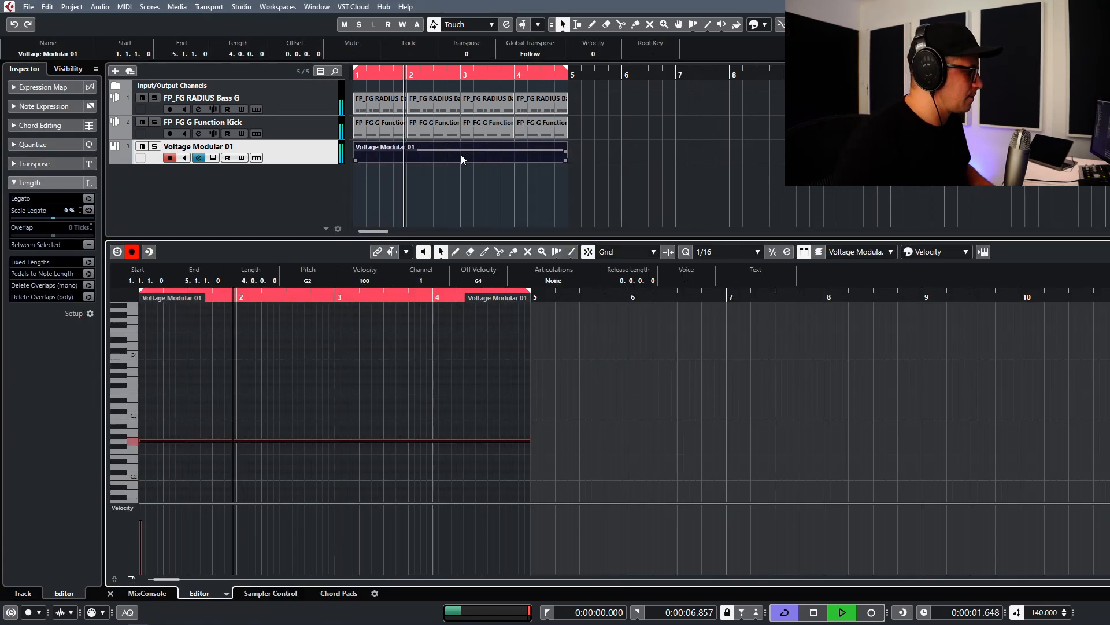
{"action": "key", "text": "shift+Up"}
{"action": "left_click", "coordinate": [624, 165]}
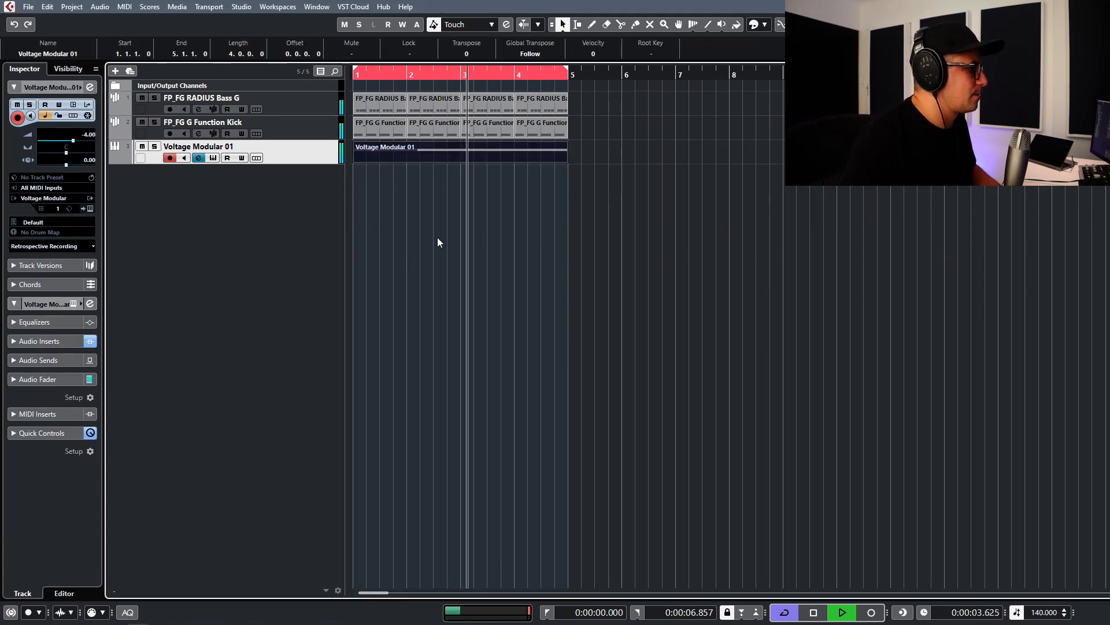
Step: Lower the Voltage Modular 01 channel volume to -6.88 and roll off its low end with the Pre section's low cut
{"action": "left_click", "coordinate": [199, 158]}
{"action": "left_click_drag", "start_coordinate": [702, 335], "coordinate": [703, 347]}
{"action": "mouse_move", "coordinate": [264, 370]}
{"action": "left_mouse_down"}
{"action": "mouse_move", "coordinate": [257, 424]}
{"action": "mouse_move", "coordinate": [264, 392]}
{"action": "left_mouse_up"}
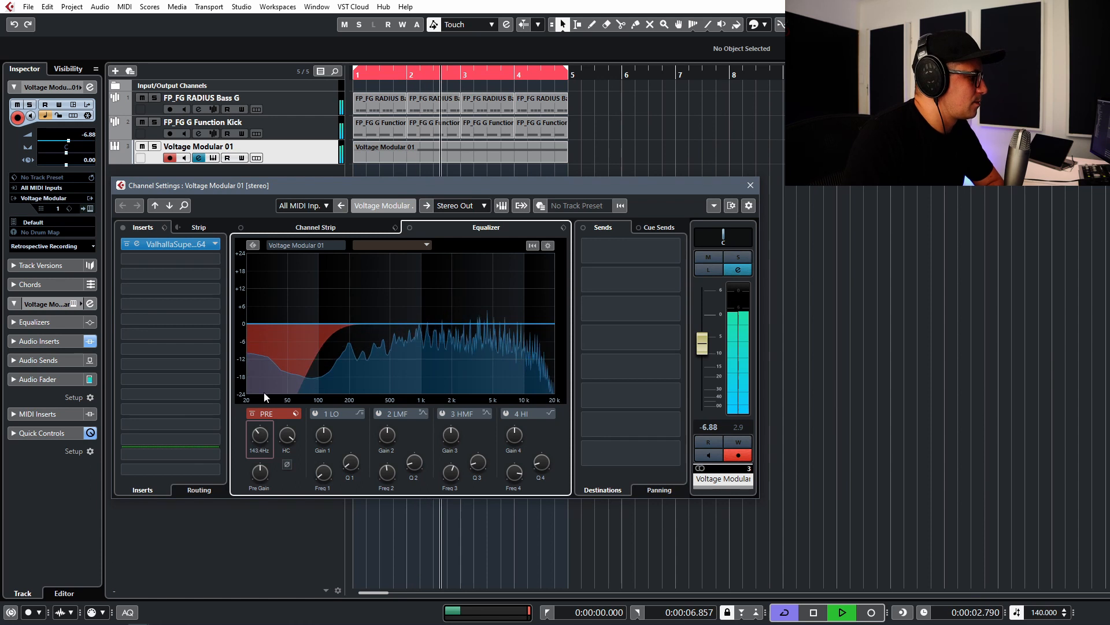
Step: Move ValhallaSupermassive to the second insert slot and adjust its mix to 18.4% and its warp to 71.6%
{"action": "left_click_drag", "start_coordinate": [173, 246], "coordinate": [172, 260]}
{"action": "left_click", "coordinate": [138, 259]}
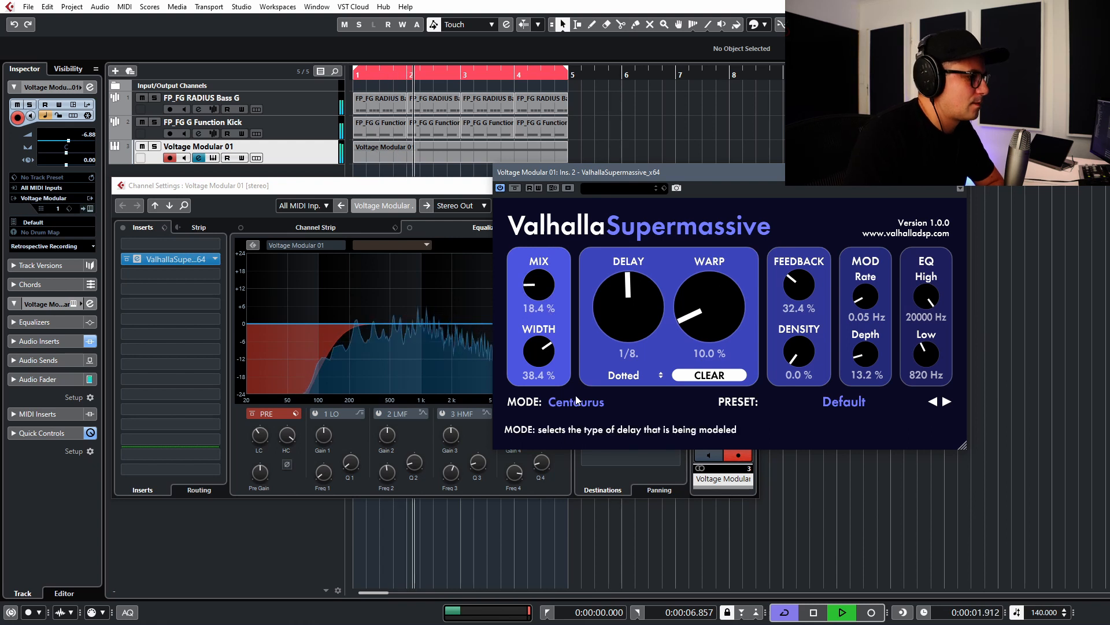
{"action": "left_click_drag", "start_coordinate": [712, 298], "coordinate": [730, 278]}
{"action": "left_click_drag", "start_coordinate": [727, 307], "coordinate": [715, 330]}
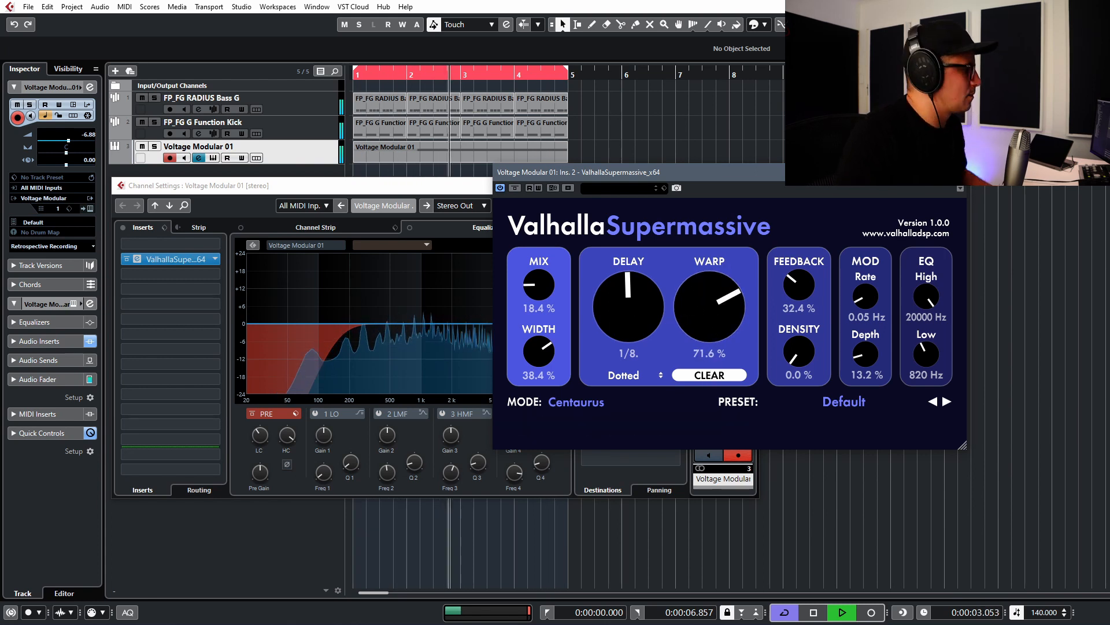
Step: Replace ValhallaSupermassive in the second insert slot with ValhallaDelay and listen to the loop with its default settings
{"action": "key", "text": "space"}
{"action": "left_click", "coordinate": [216, 261]}
{"action": "type", "text": "valha"}
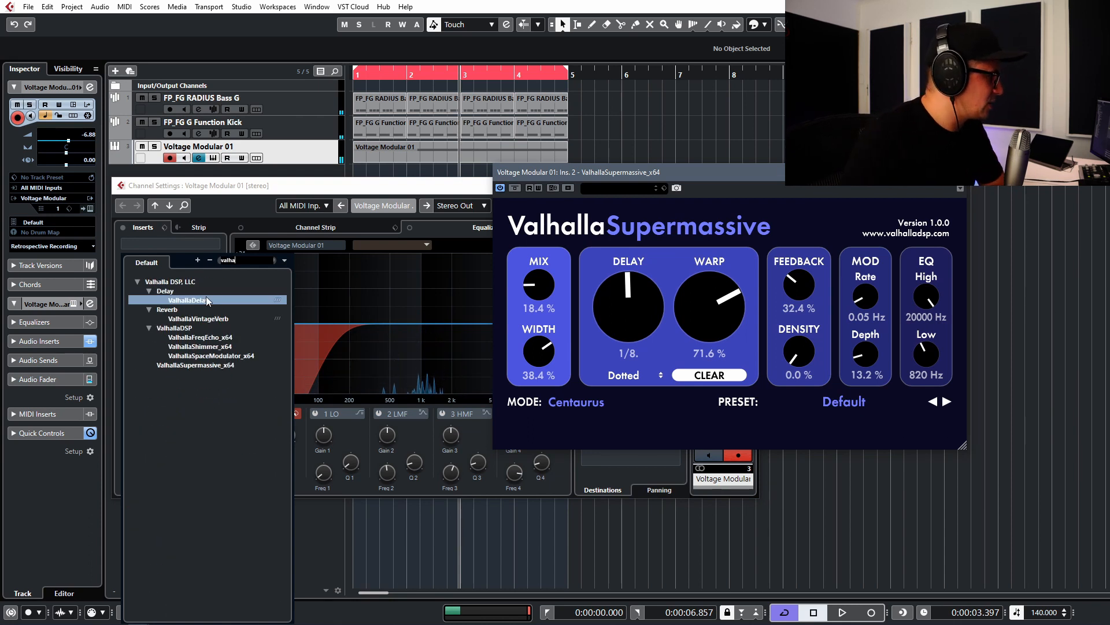
{"action": "left_click", "coordinate": [206, 296]}
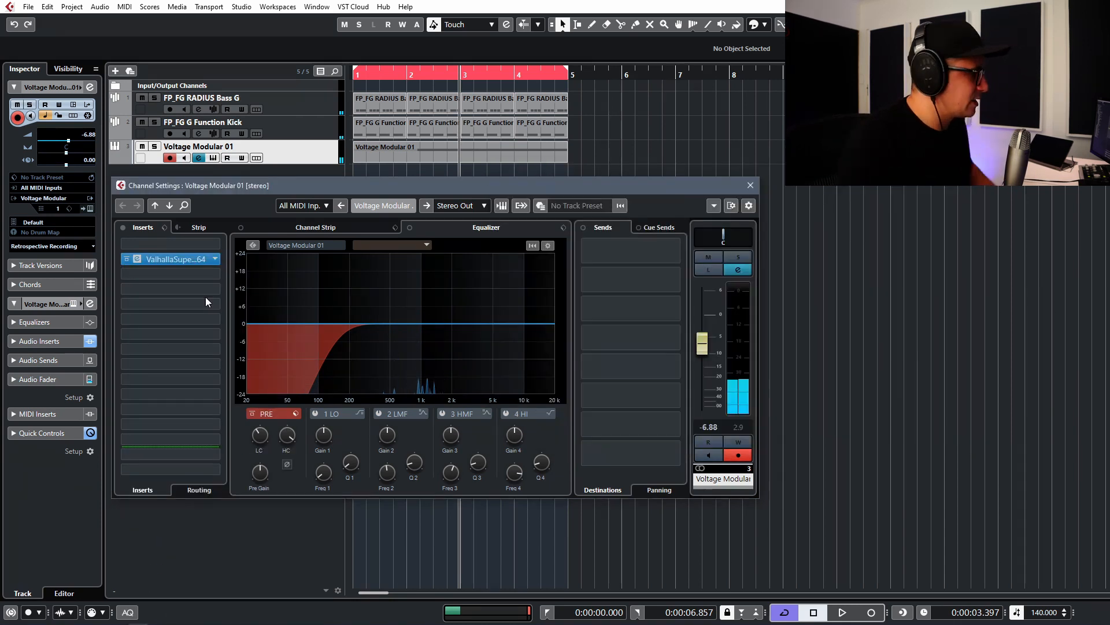
{"action": "left_click", "coordinate": [162, 259]}
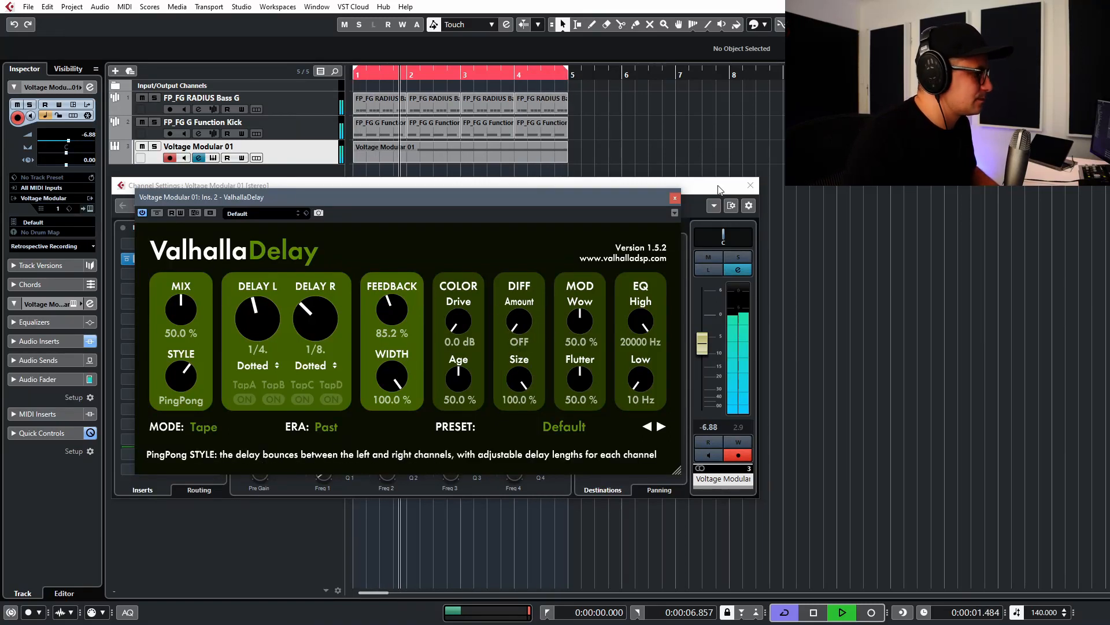
{"action": "left_click", "coordinate": [675, 199]}
Step: Add the Raum reverb in the third insert slot, after ValhallaDelay
{"action": "left_click", "coordinate": [180, 258]}
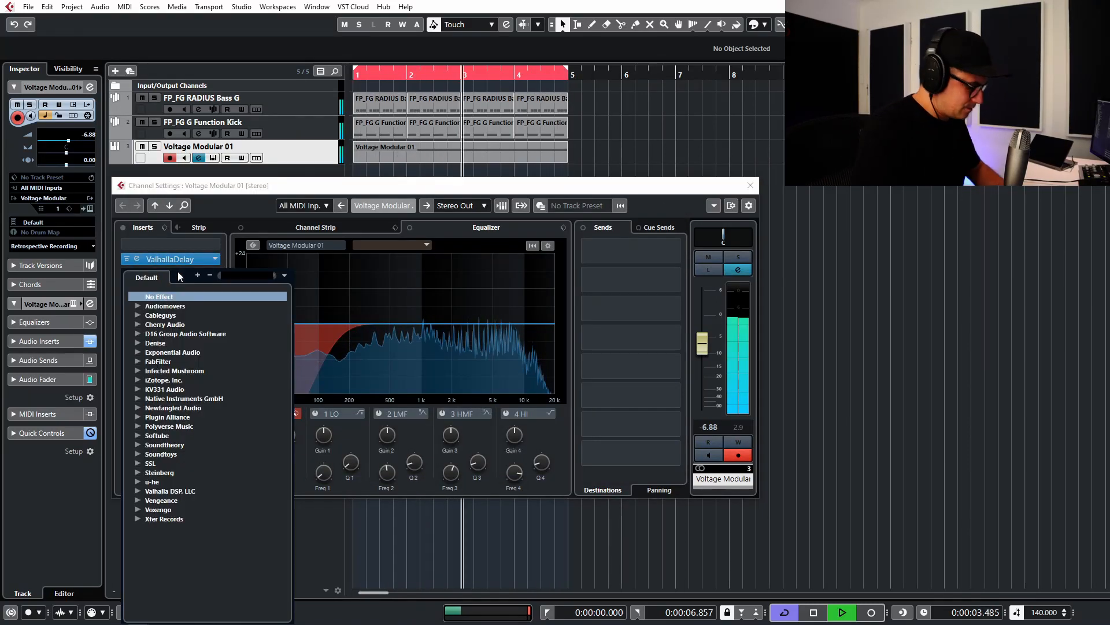
{"action": "type", "text": "raum"}
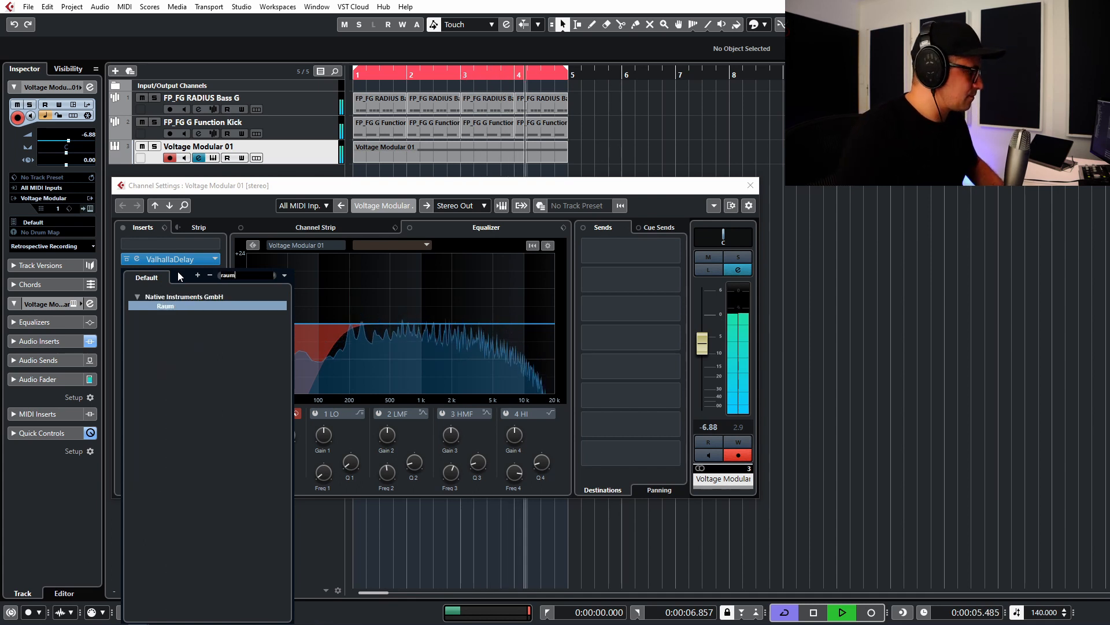
{"action": "key", "text": "Return"}
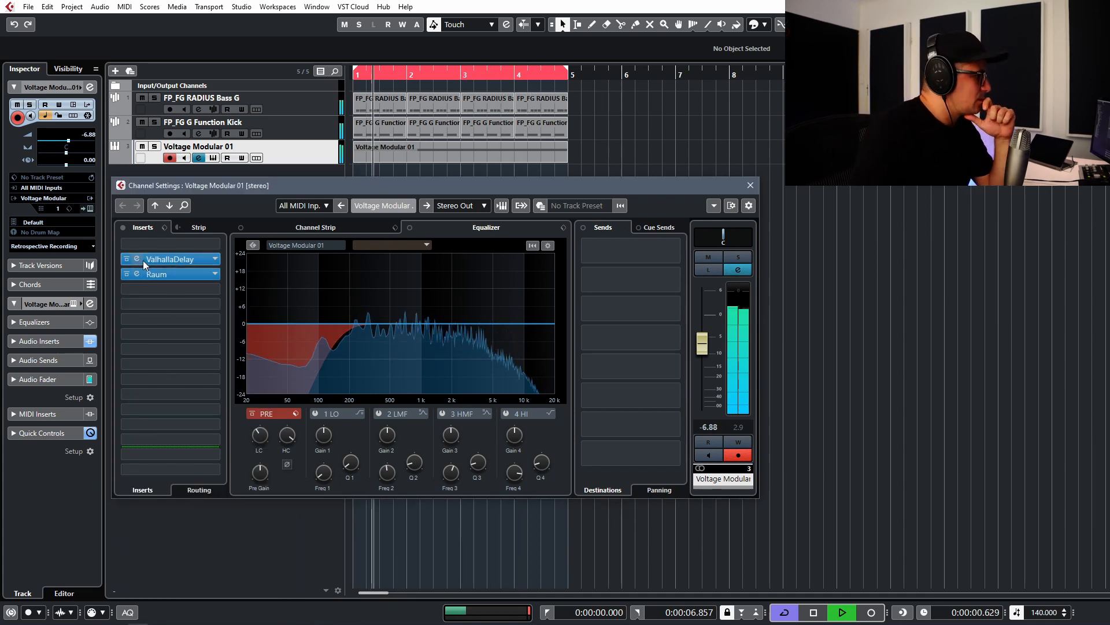
Step: Shorten Raum's decay to about 2.3 s and lower the Voltage Modular 01 channel volume to -8.93
{"action": "left_click", "coordinate": [139, 275]}
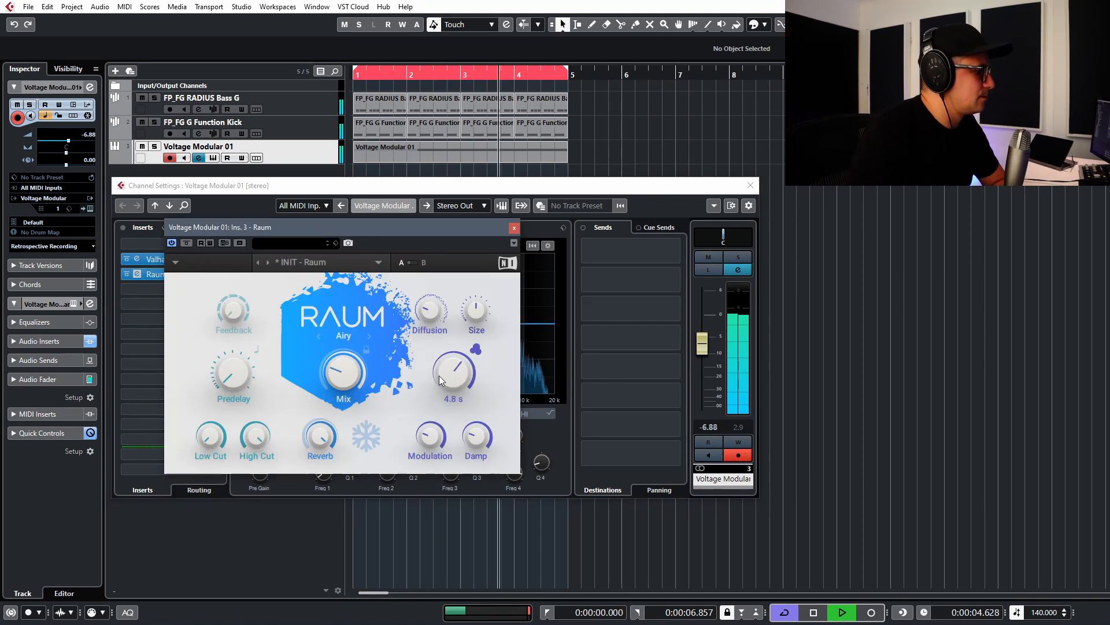
{"action": "left_click_drag", "start_coordinate": [708, 339], "coordinate": [707, 346]}
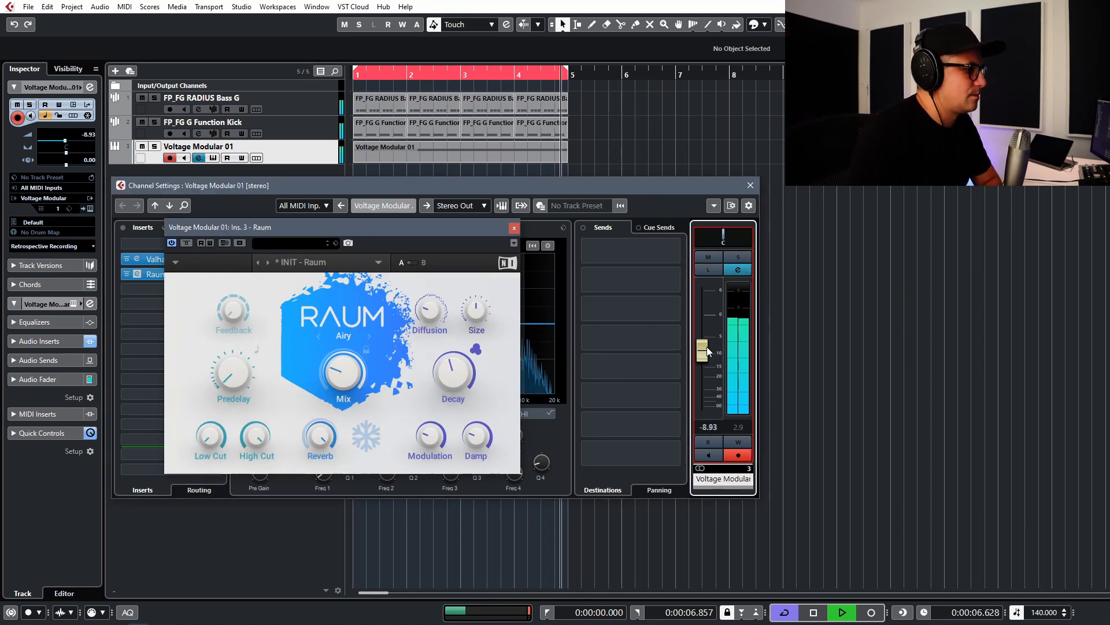
{"action": "left_click", "coordinate": [514, 227]}
Step: Sort the effect list by type and load the Unfiltered Audio Zip digital compressor into the first insert slot
{"action": "left_click", "coordinate": [197, 259]}
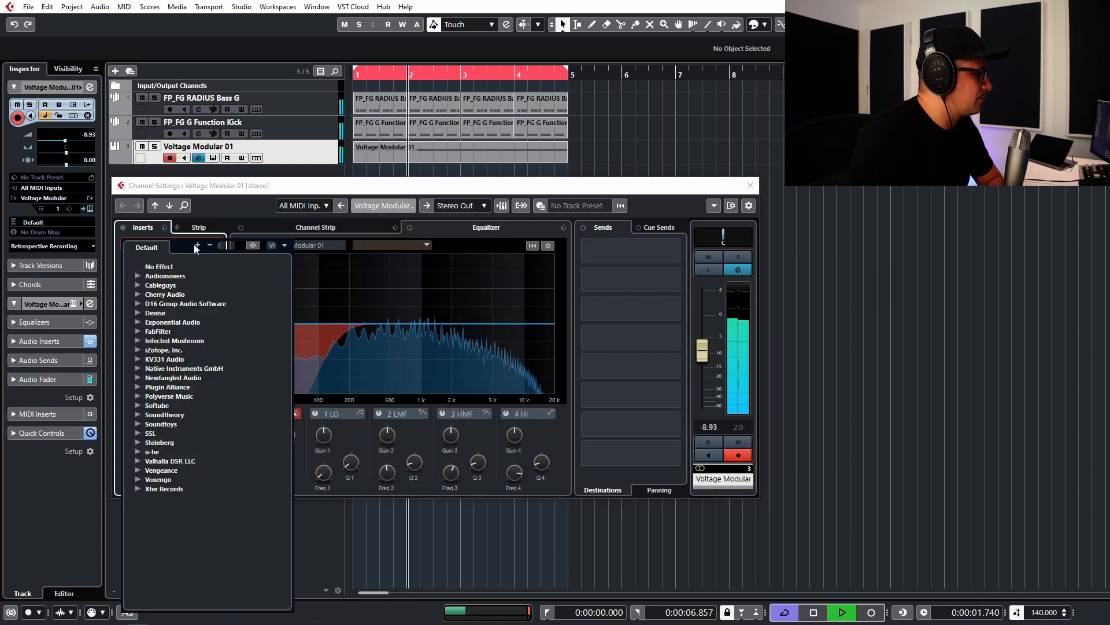
{"action": "left_click", "coordinate": [284, 245]}
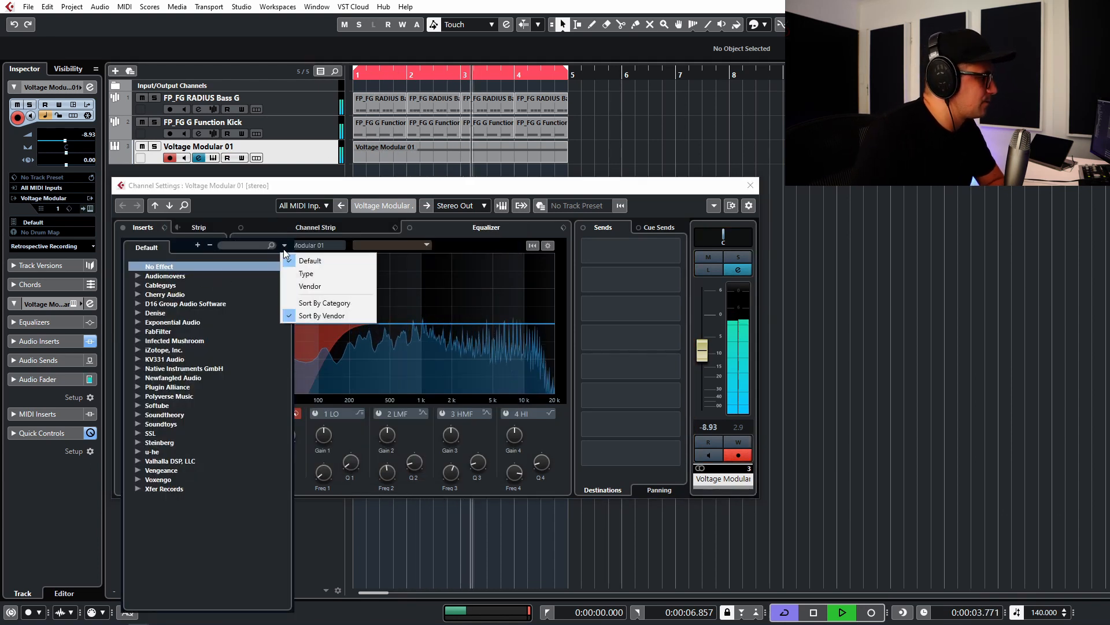
{"action": "left_click", "coordinate": [304, 274]}
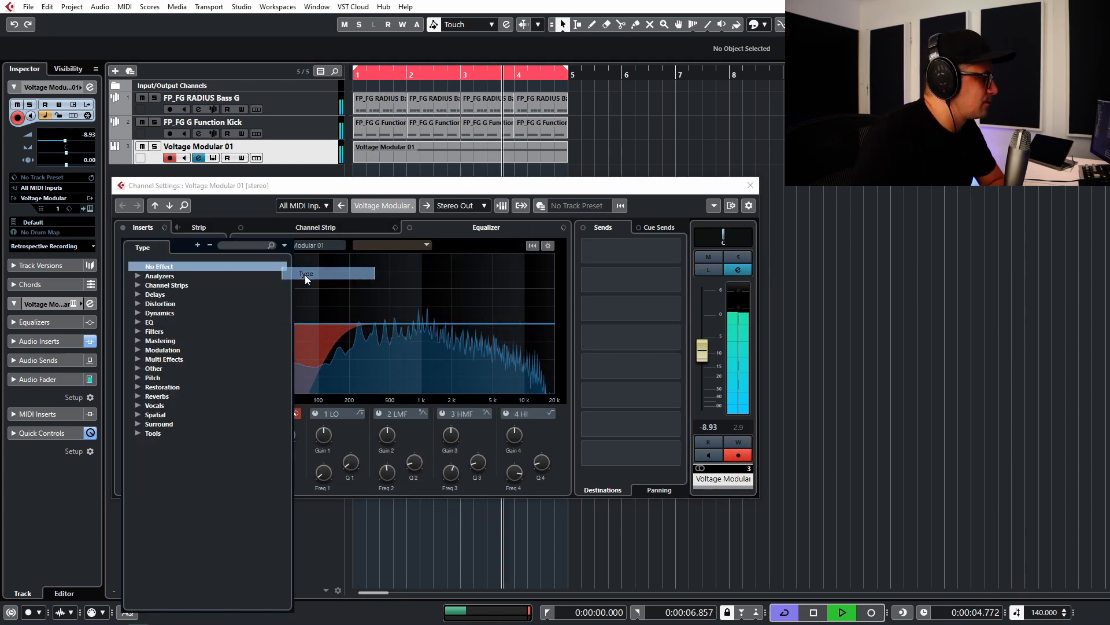
{"action": "left_click", "coordinate": [136, 321]}
{"action": "left_click", "coordinate": [135, 313]}
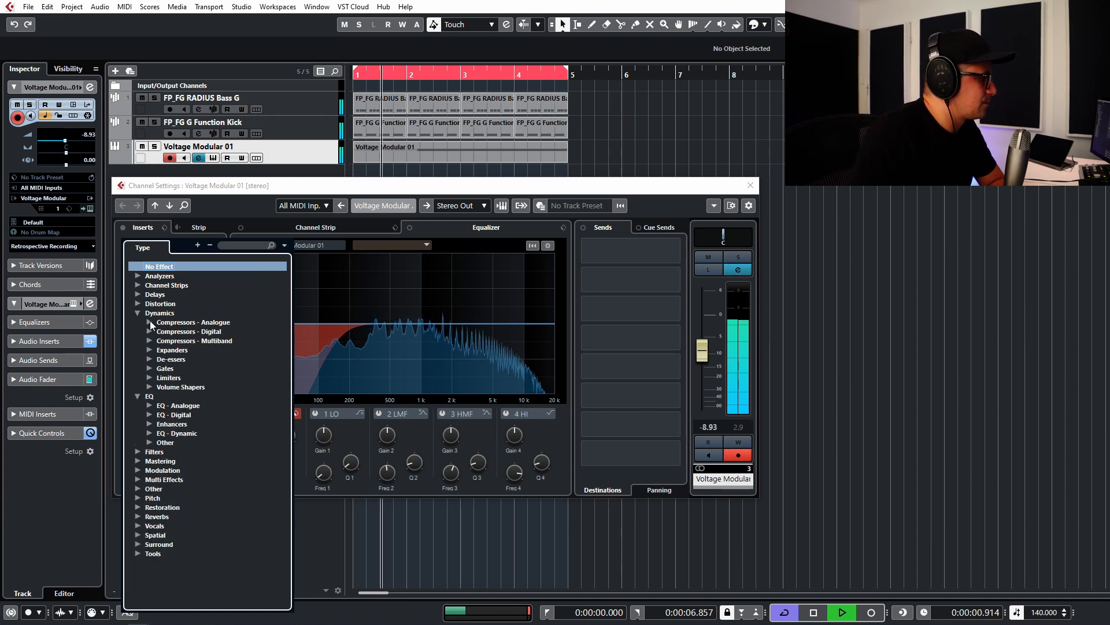
{"action": "left_click", "coordinate": [150, 322]}
{"action": "scroll", "coordinate": [245, 393], "scroll_direction": "down", "scroll_amount": 1}
{"action": "left_click", "coordinate": [151, 473]}
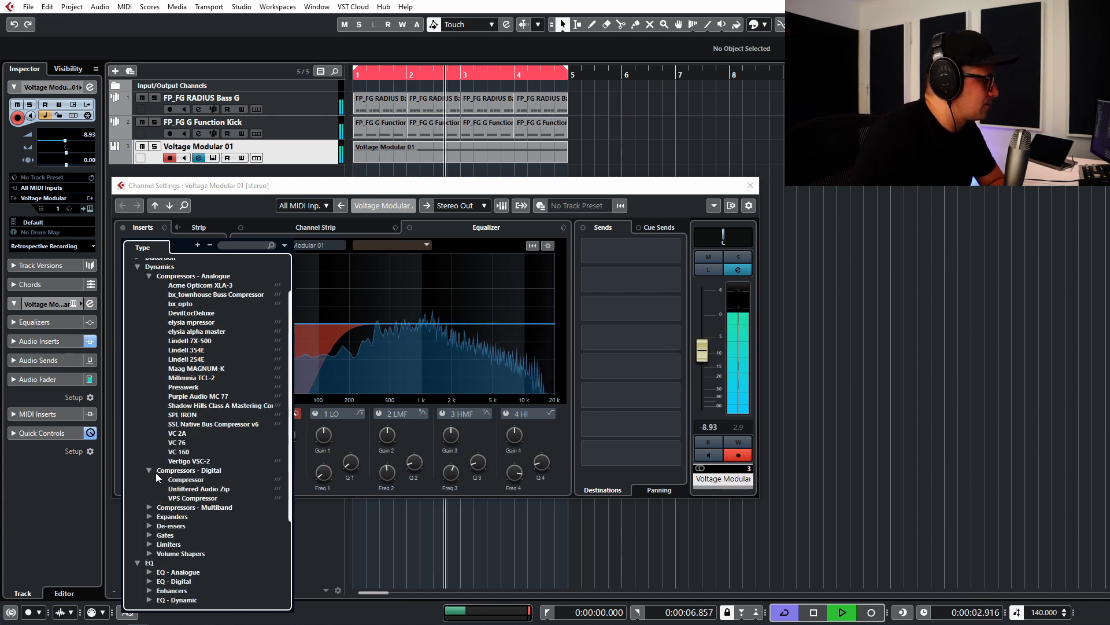
{"action": "scroll", "coordinate": [227, 447], "scroll_direction": "down", "scroll_amount": 3}
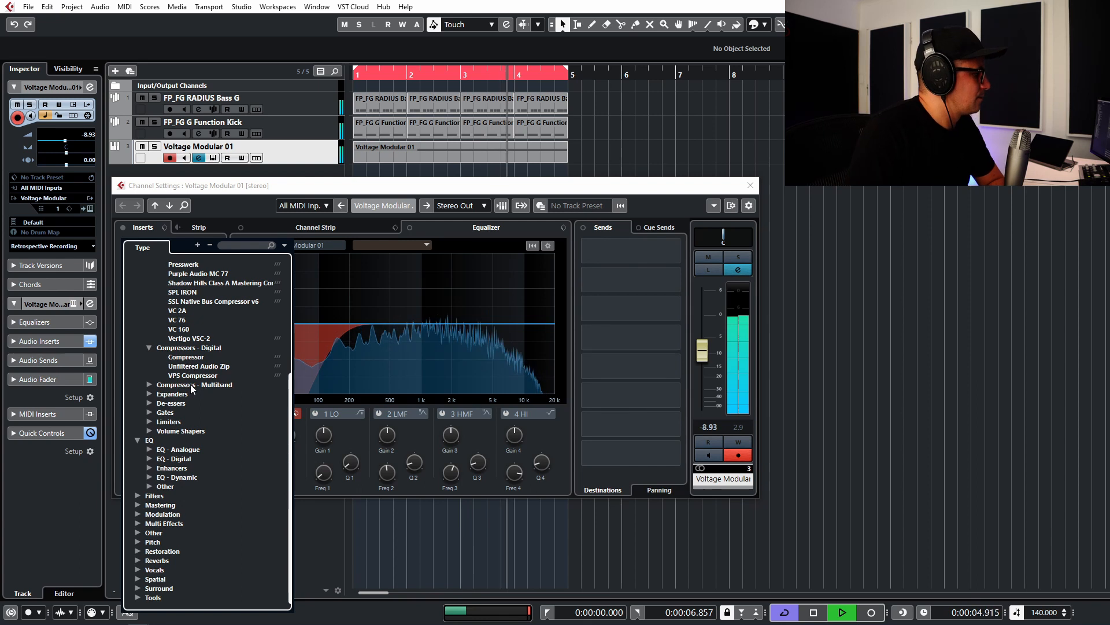
{"action": "left_click", "coordinate": [197, 365]}
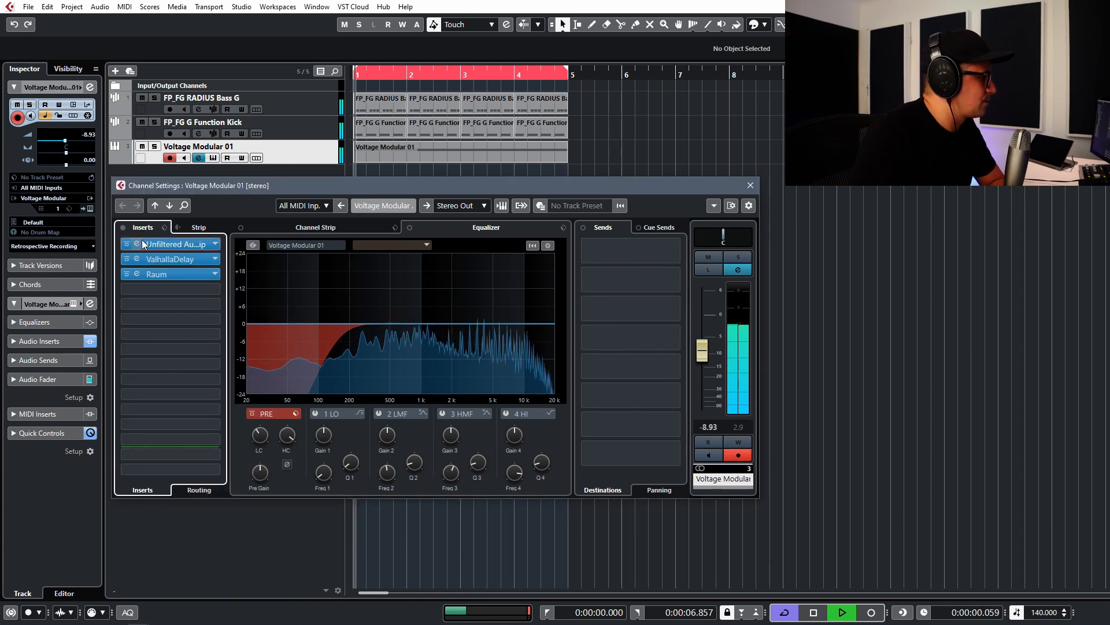
Step: Set Zip's threshold to -21 dB and its ratio to 2.45, and close the channel settings
{"action": "left_click_drag", "start_coordinate": [774, 283], "coordinate": [773, 346]}
{"action": "left_click_drag", "start_coordinate": [815, 283], "coordinate": [804, 412]}
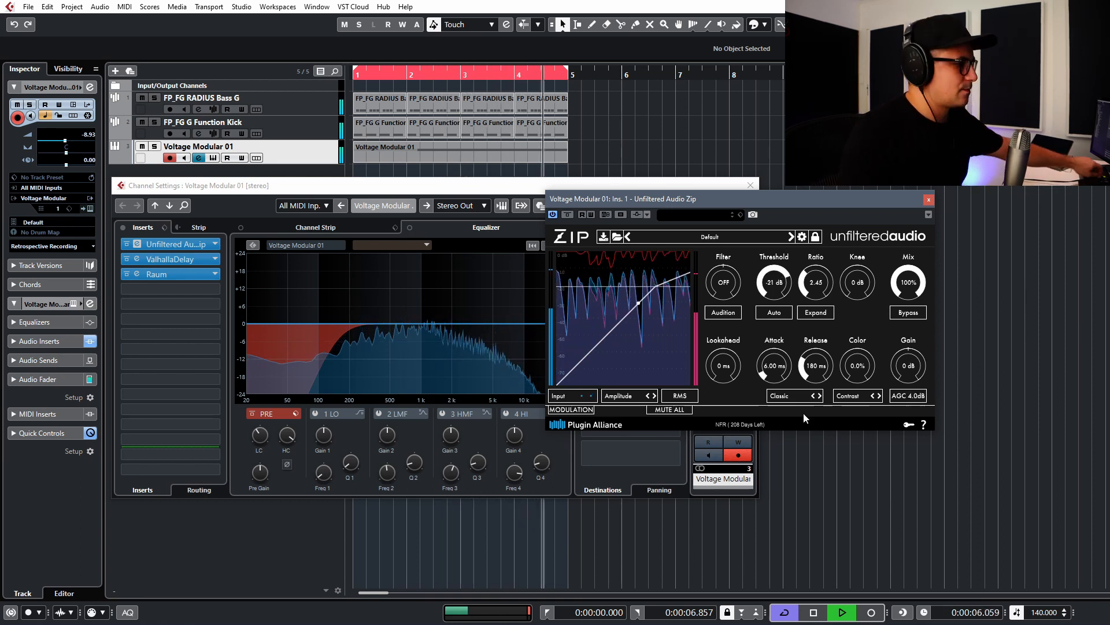
{"action": "left_click", "coordinate": [929, 201]}
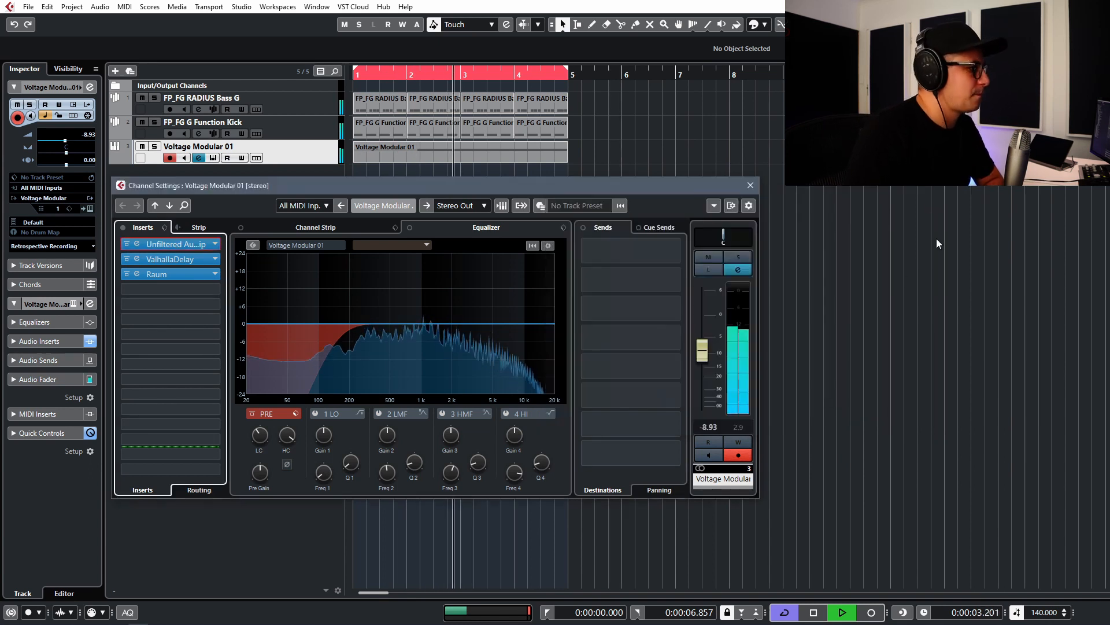
{"action": "left_click", "coordinate": [750, 185]}
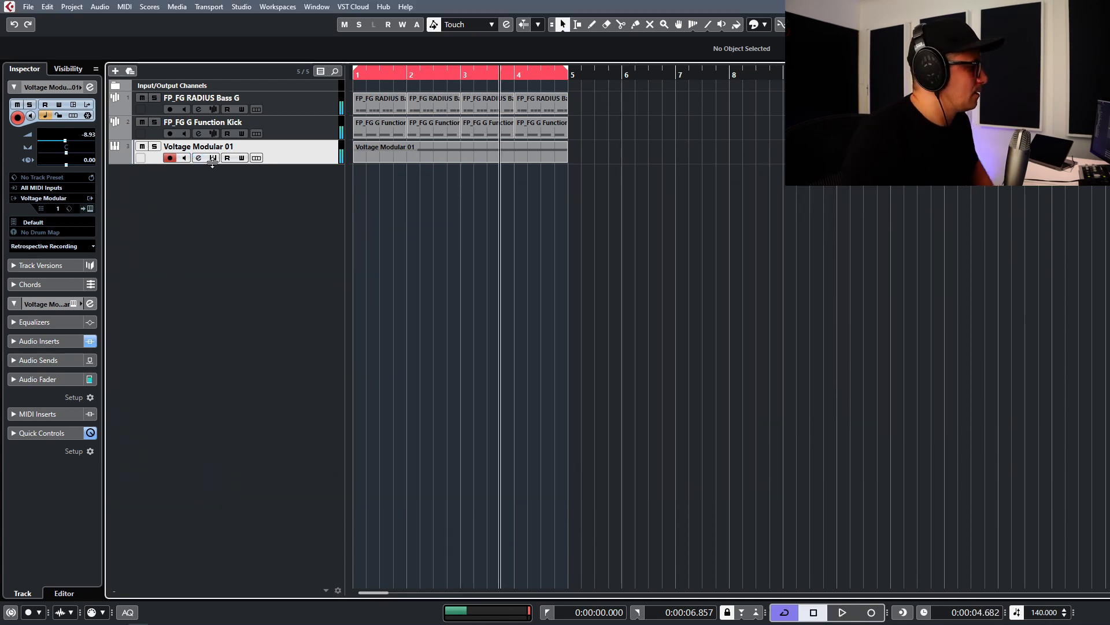
Step: Add a Panner module to the Voltage Modular patch, placed after the PSP nitroFREQ Shifter in the second row
{"action": "left_click", "coordinate": [212, 157]}
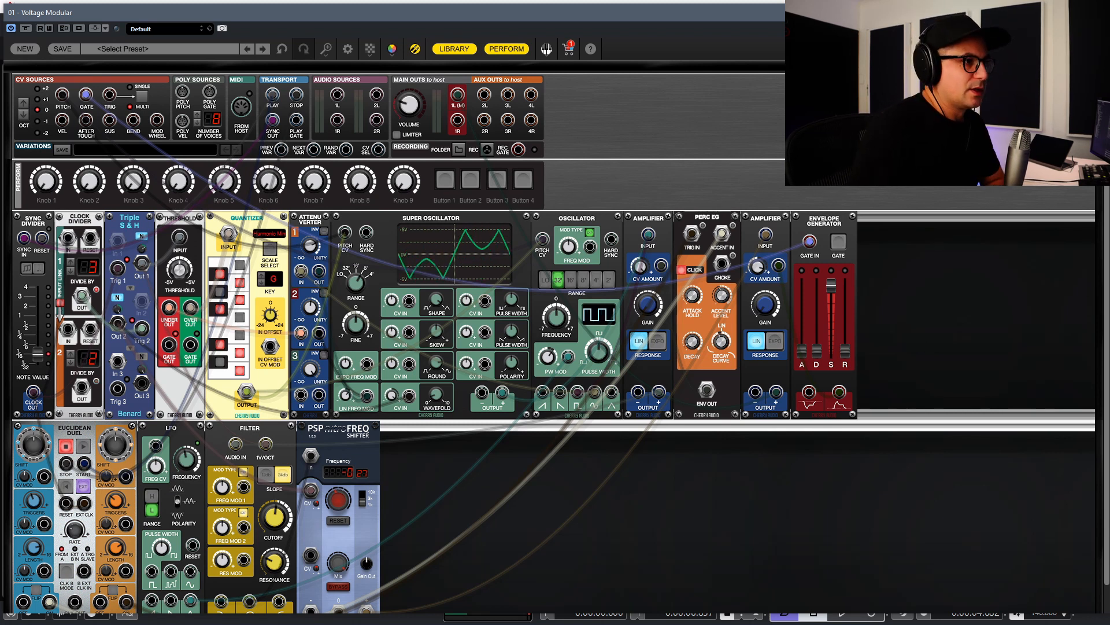
{"action": "key", "text": "ctrl+v"}
{"action": "left_click_drag", "start_coordinate": [874, 215], "coordinate": [386, 426]}
{"action": "scroll", "coordinate": [584, 439], "scroll_direction": "down", "scroll_amount": 1}
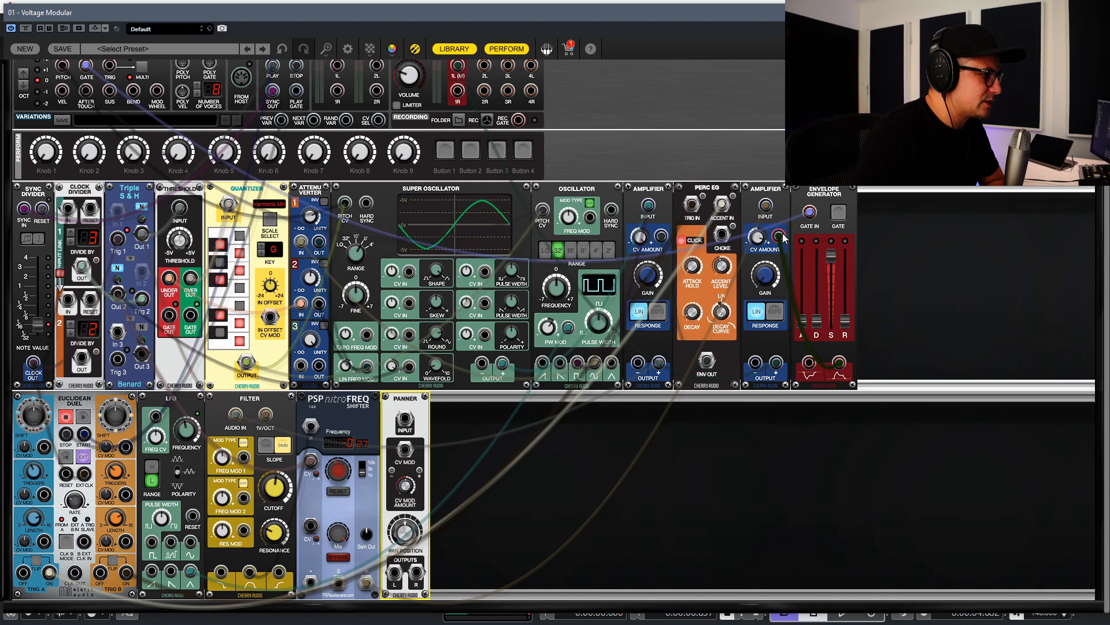
Step: Wire the Panner between the last Amplifier's output and the main outputs, with its right output feeding main 1R
{"action": "left_click_drag", "start_coordinate": [778, 364], "coordinate": [421, 572]}
{"action": "scroll", "coordinate": [584, 463], "scroll_direction": "up", "scroll_amount": 1}
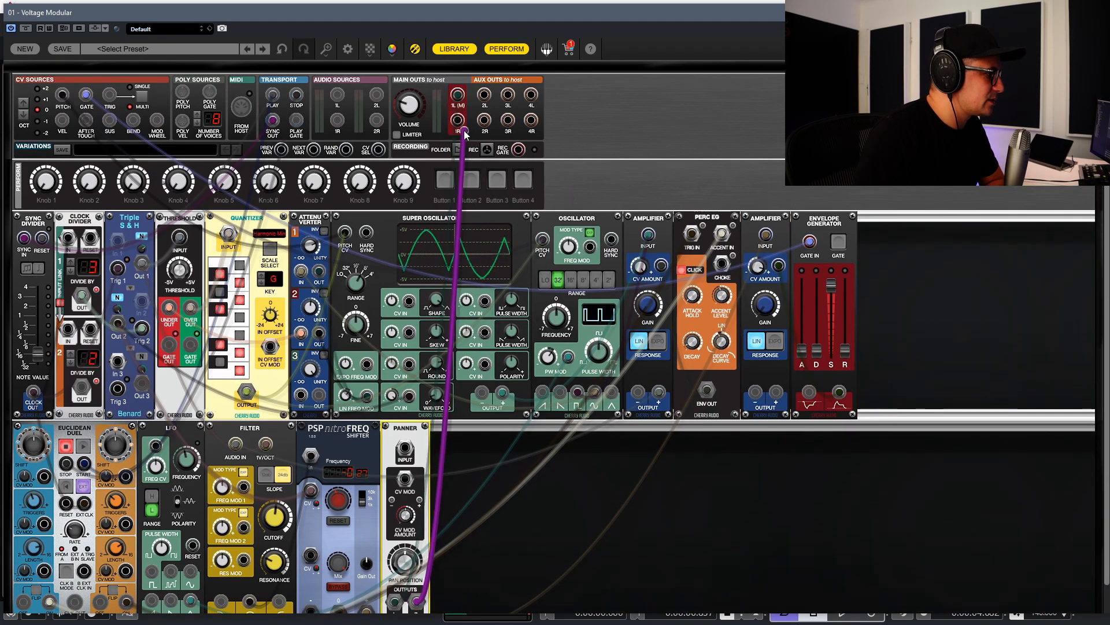
{"action": "scroll", "coordinate": [746, 387], "scroll_direction": "down", "scroll_amount": 1}
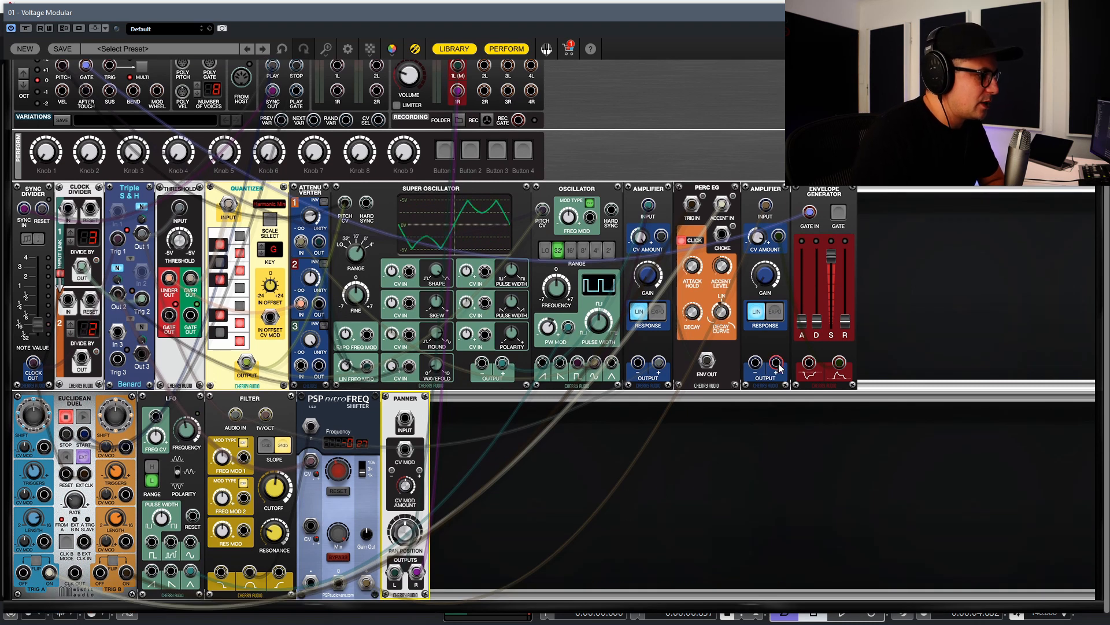
{"action": "left_click_drag", "start_coordinate": [778, 365], "coordinate": [679, 494]}
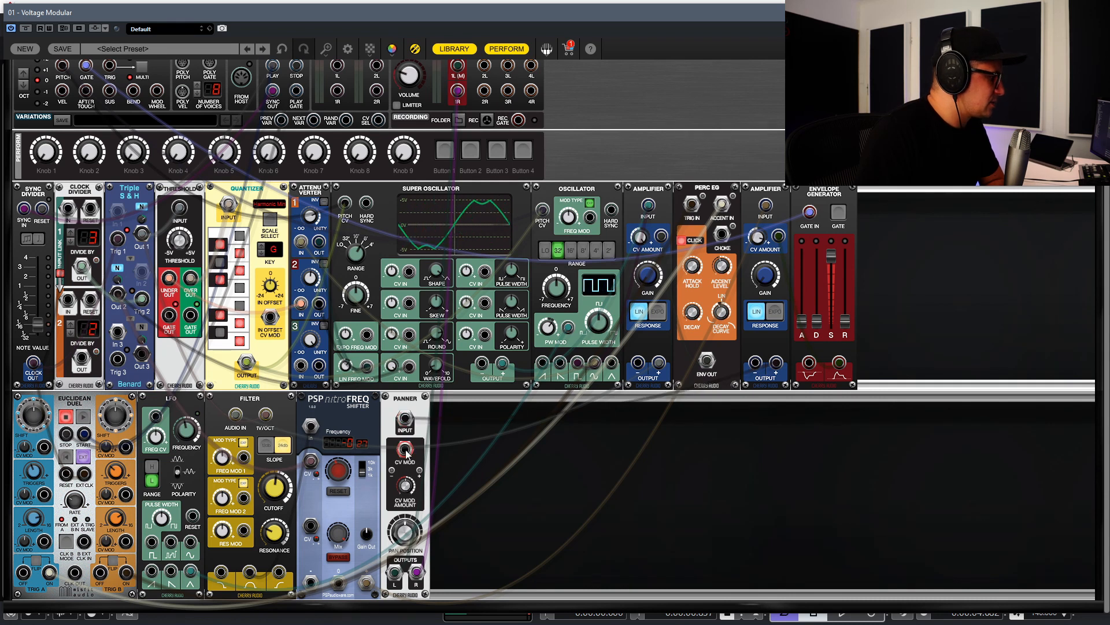
Step: Patch the Panner's CV mod input to the Triple S&H and adjust the CV mod amount during playback
{"action": "left_click_drag", "start_coordinate": [406, 454], "coordinate": [117, 239]}
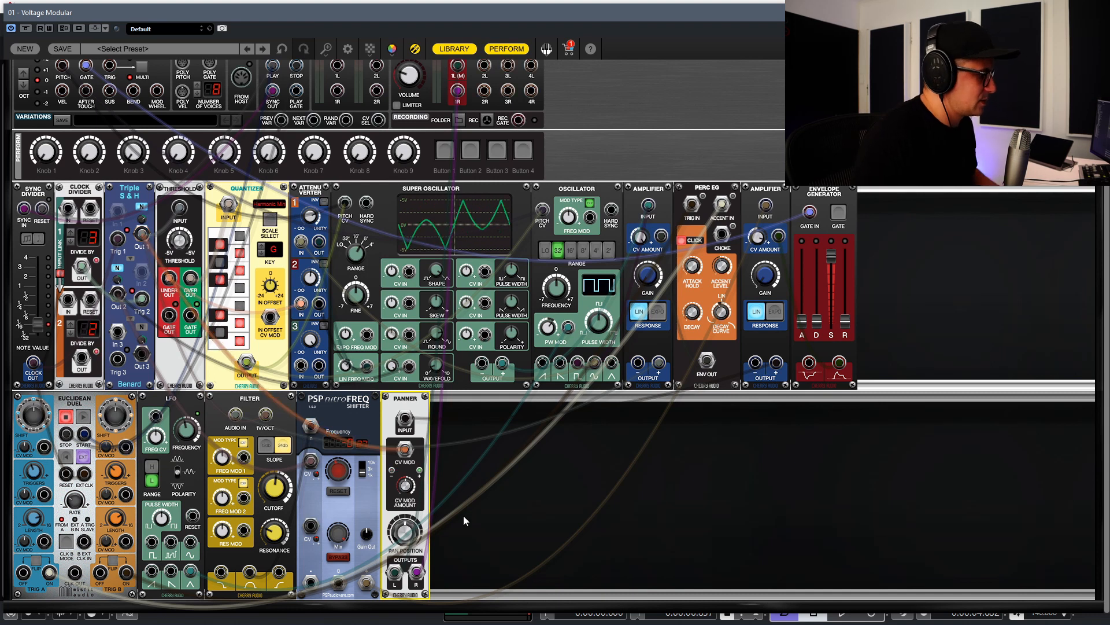
{"action": "key", "text": "space"}
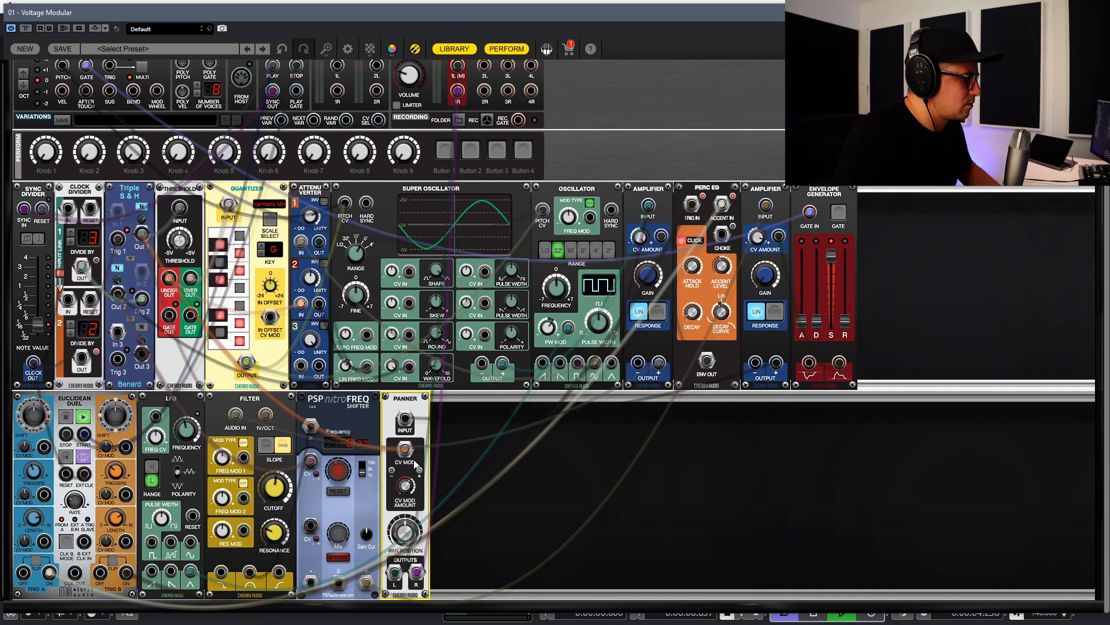
{"action": "left_click_drag", "start_coordinate": [414, 483], "coordinate": [417, 510]}
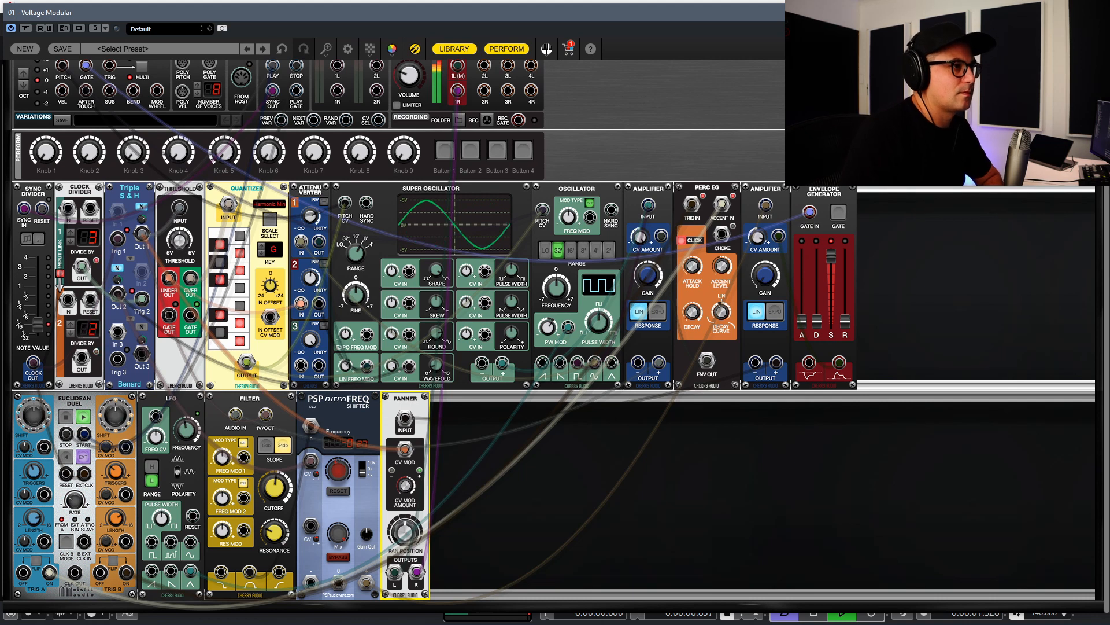
{"action": "key", "text": "ctrl+w"}
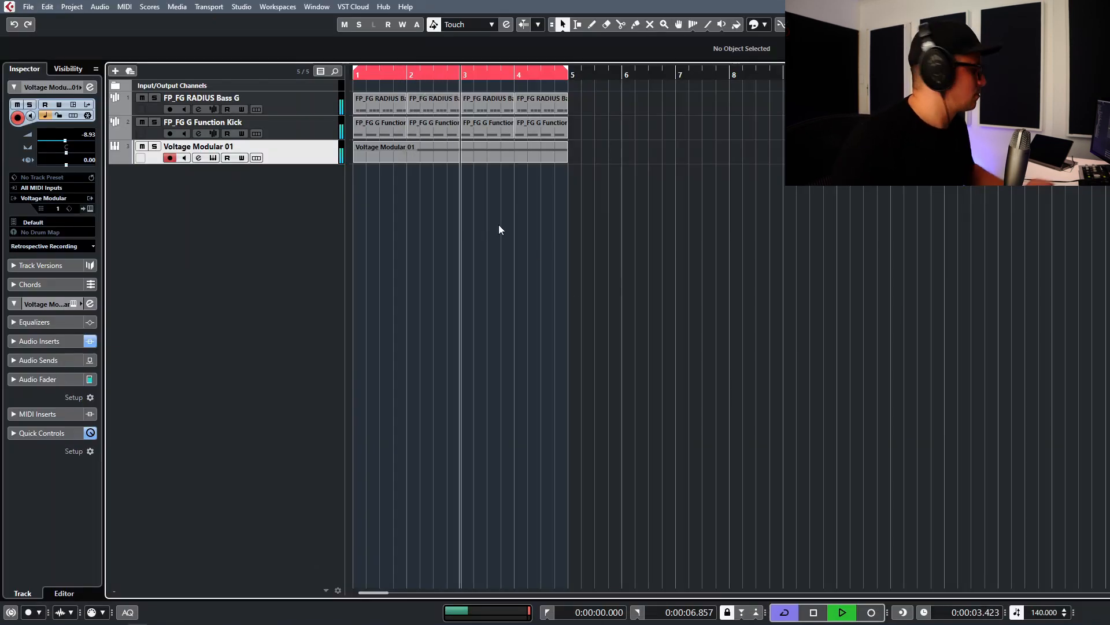
Step: Move ValhallaDelay and Raum down one slot on the Voltage Modular 01 channel, freeing the second insert slot
{"action": "left_click", "coordinate": [416, 155]}
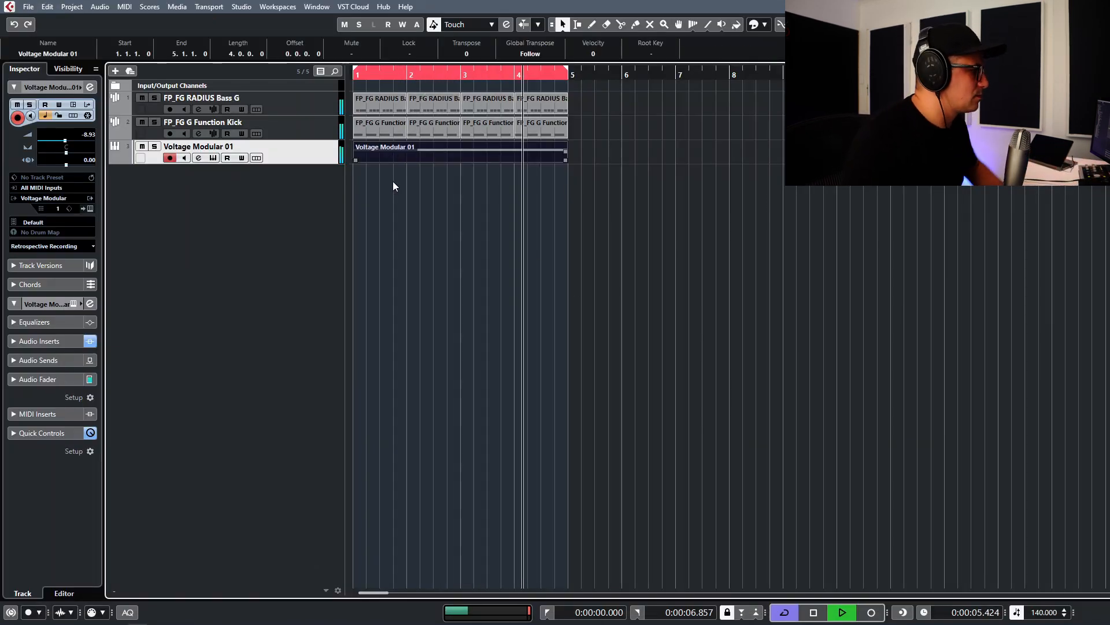
{"action": "left_click", "coordinate": [393, 181]}
{"action": "left_click", "coordinate": [439, 154]}
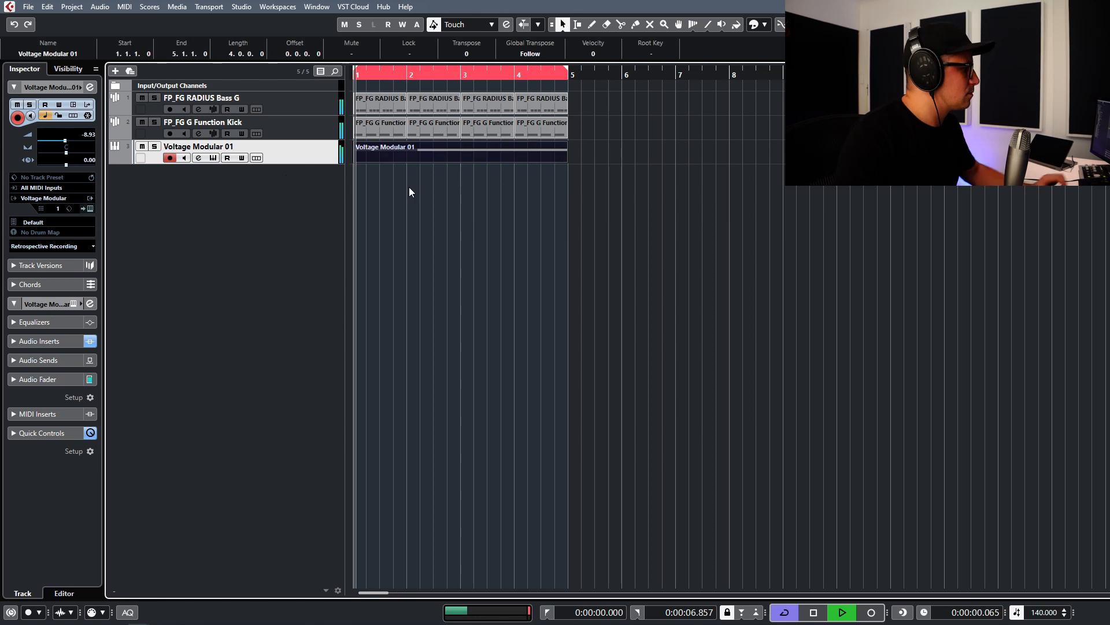
{"action": "left_click", "coordinate": [199, 158]}
{"action": "mouse_move", "coordinate": [179, 274]}
{"action": "left_mouse_down"}
{"action": "mouse_move", "coordinate": [175, 290]}
{"action": "mouse_move", "coordinate": [178, 274]}
{"action": "left_mouse_up"}
{"action": "left_click", "coordinate": [180, 244]}
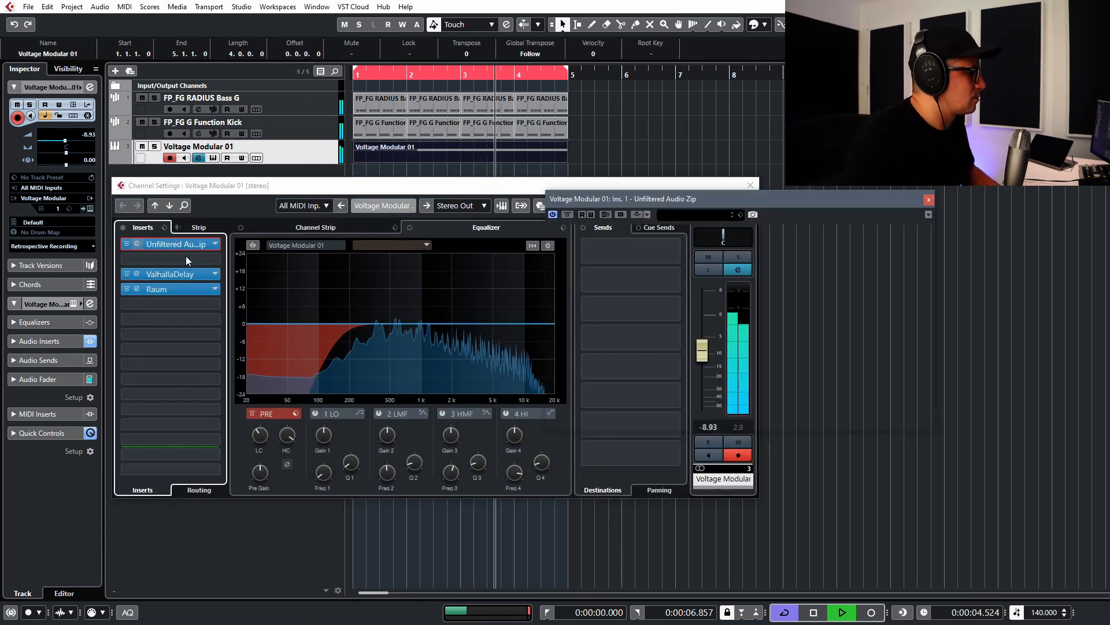
{"action": "left_click", "coordinate": [927, 201]}
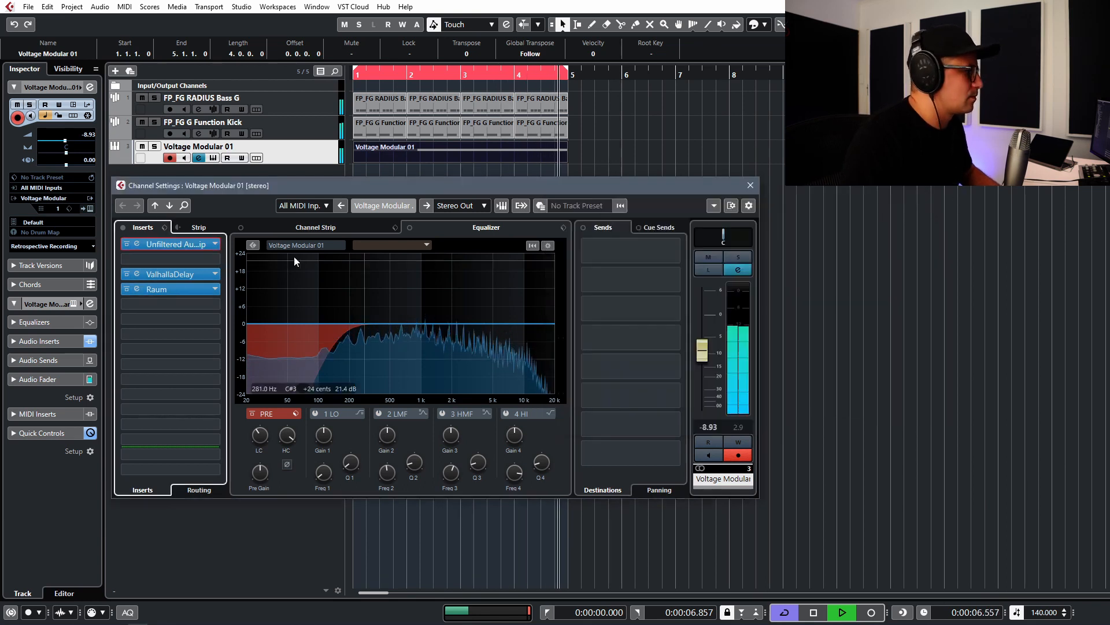
Step: Search the effects for "fr" and load ValhallaFreqEcho_x64 into the second insert slot
{"action": "left_click", "coordinate": [176, 259]}
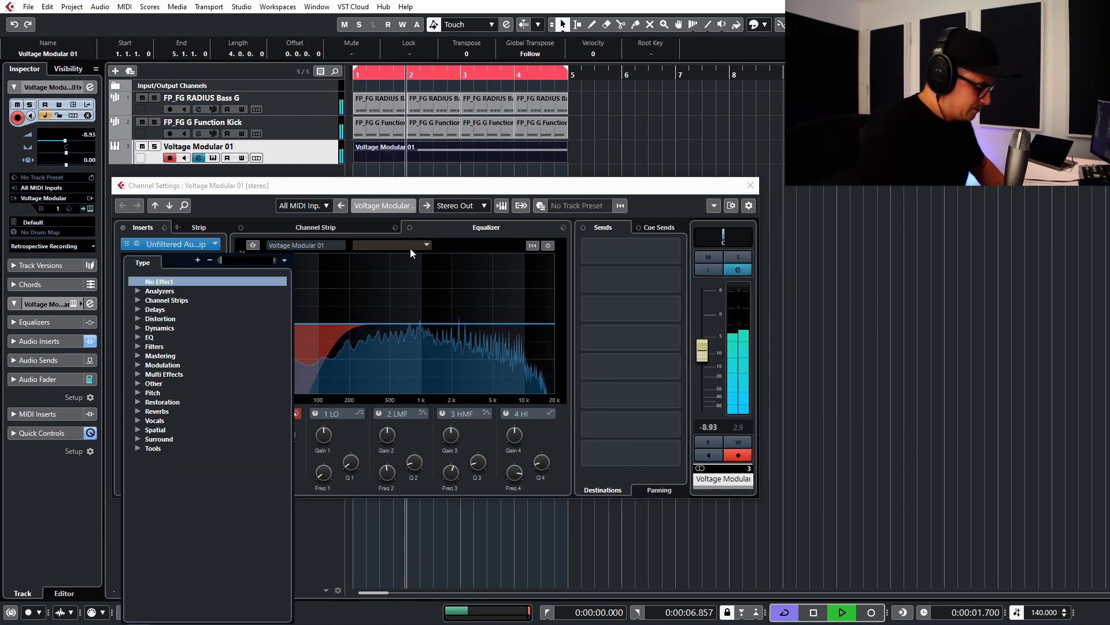
{"action": "type", "text": "fr"}
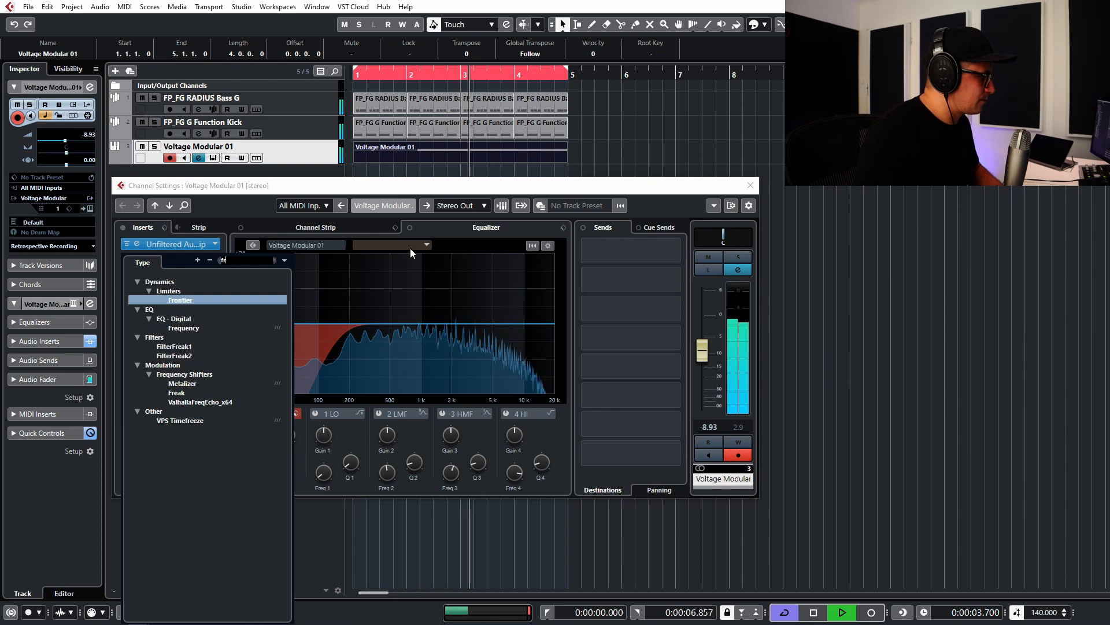
{"action": "left_click", "coordinate": [202, 401]}
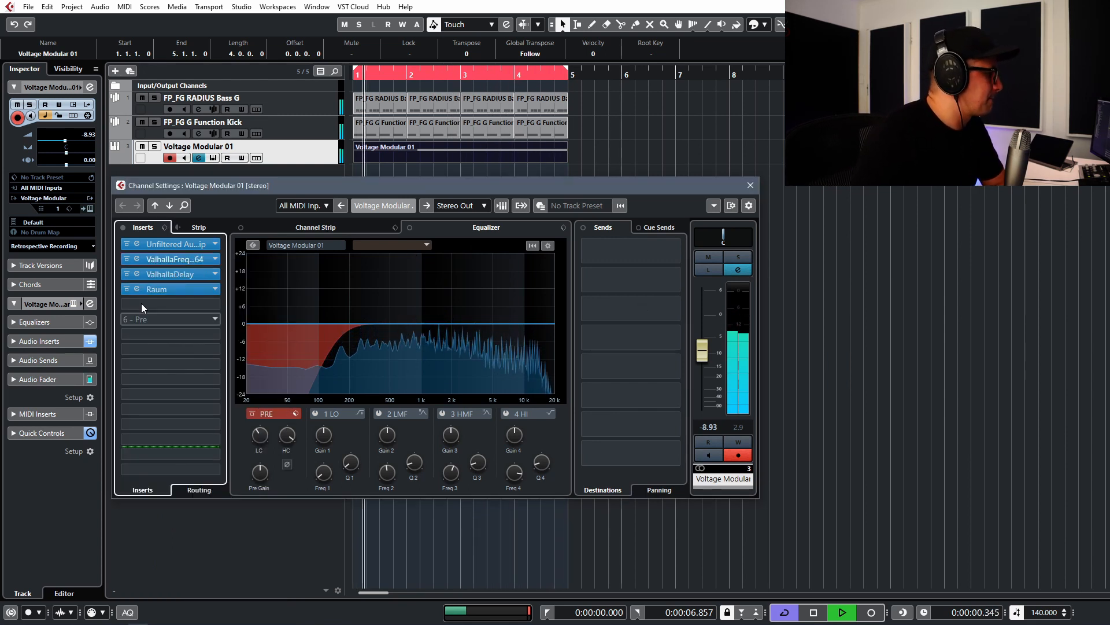
Step: Set ValhallaFreqEcho's feedback to 70.40% and write automation for its shift over the looped bars
{"action": "left_click", "coordinate": [137, 258]}
{"action": "left_click_drag", "start_coordinate": [770, 316], "coordinate": [782, 288]}
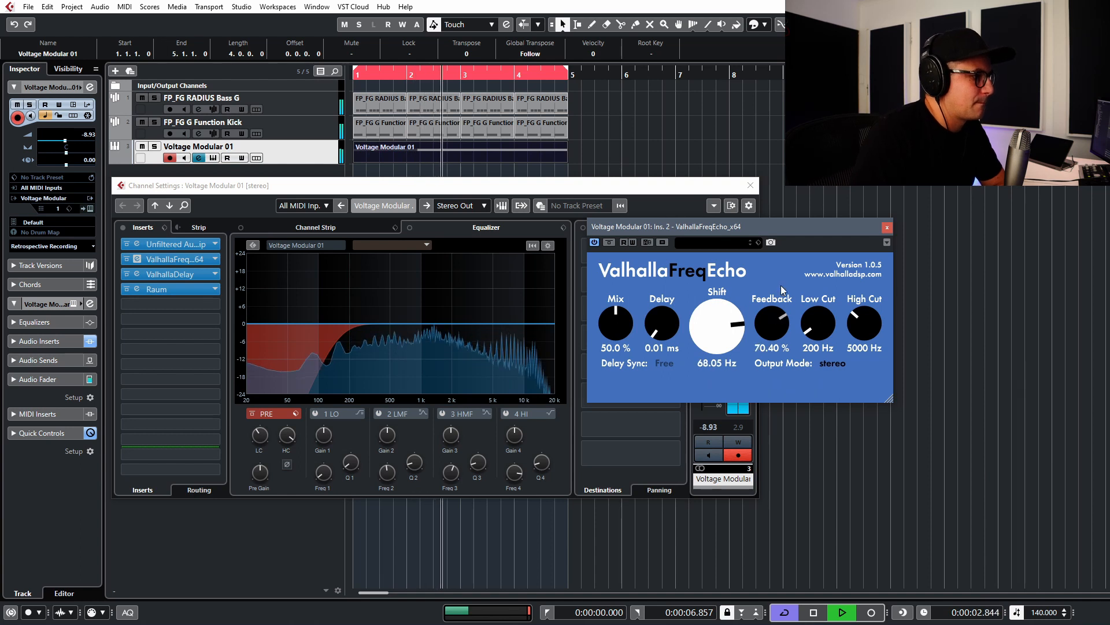
{"action": "left_click_drag", "start_coordinate": [736, 334], "coordinate": [760, 275]}
{"action": "left_click", "coordinate": [632, 241]}
{"action": "left_click", "coordinate": [634, 242]}
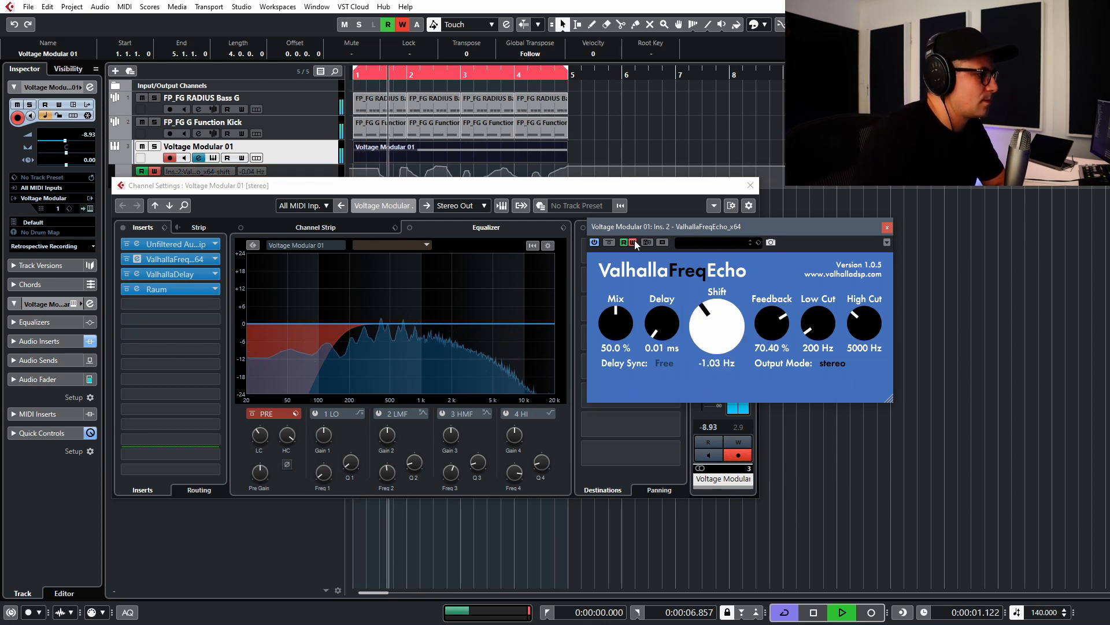
Step: Set ValhallaFreqEcho's feedback to 82.00%, its delay to 0.02 ms and its mix to 43.2%
{"action": "left_click_drag", "start_coordinate": [775, 332], "coordinate": [774, 313]}
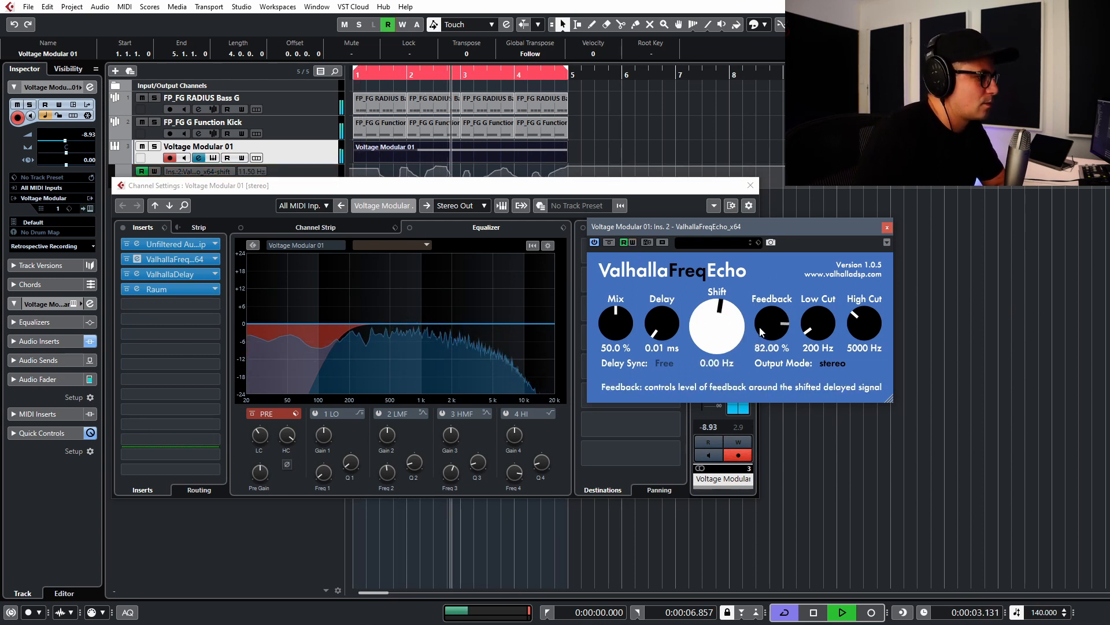
{"action": "left_click_drag", "start_coordinate": [655, 334], "coordinate": [655, 332]}
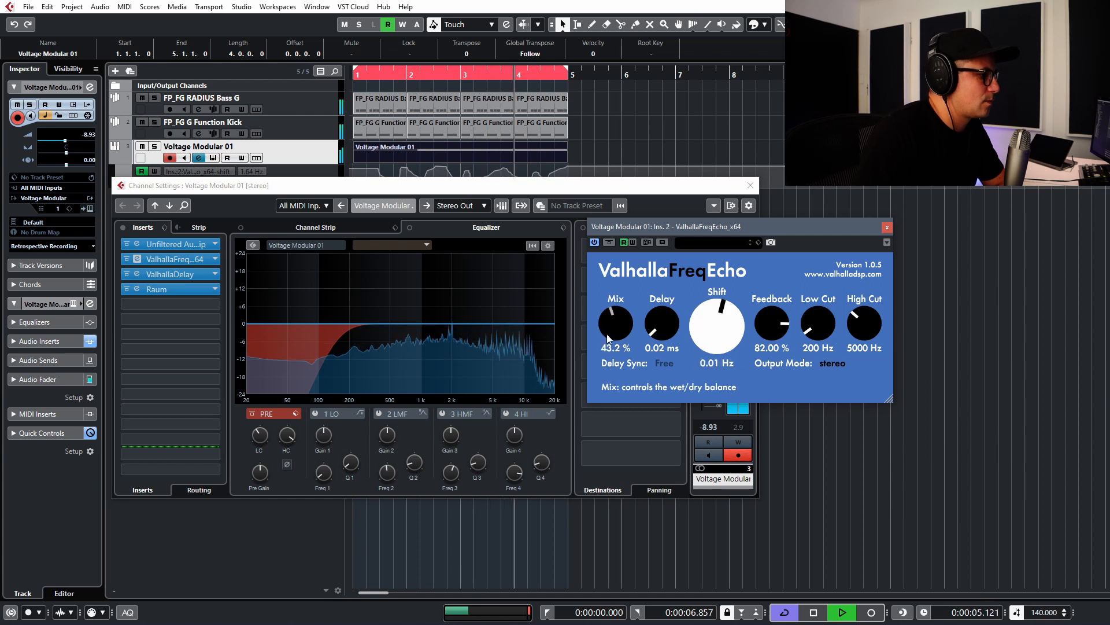
{"action": "left_click", "coordinate": [886, 227]}
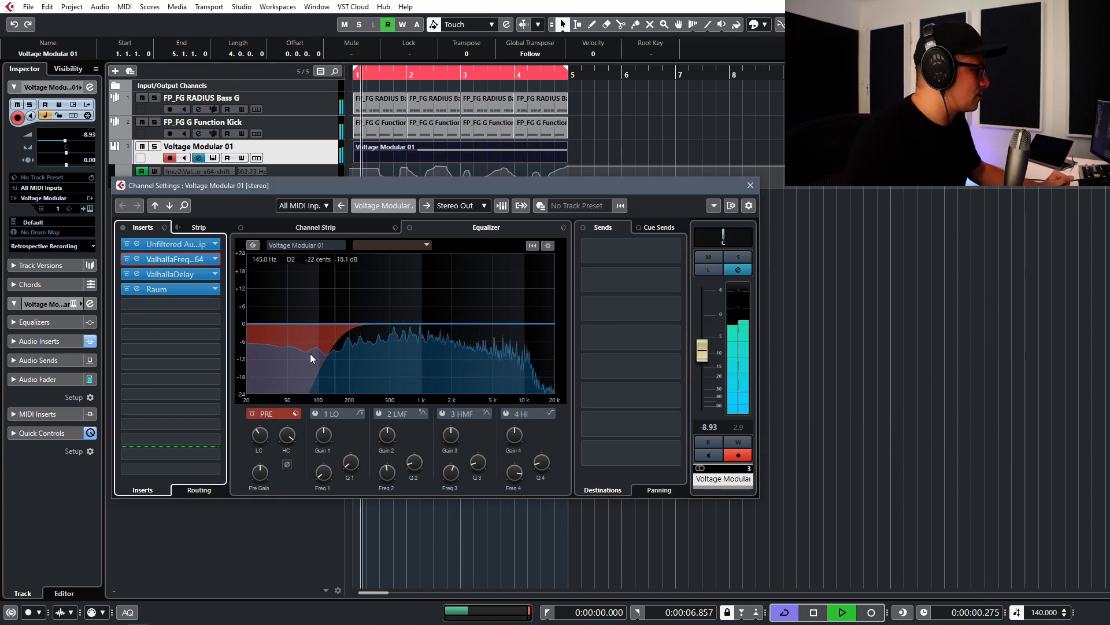
Step: Check Raum's settings on the Voltage Modular 01 channel and set ValhallaDelay's feedback to about 34%
{"action": "left_click", "coordinate": [141, 289]}
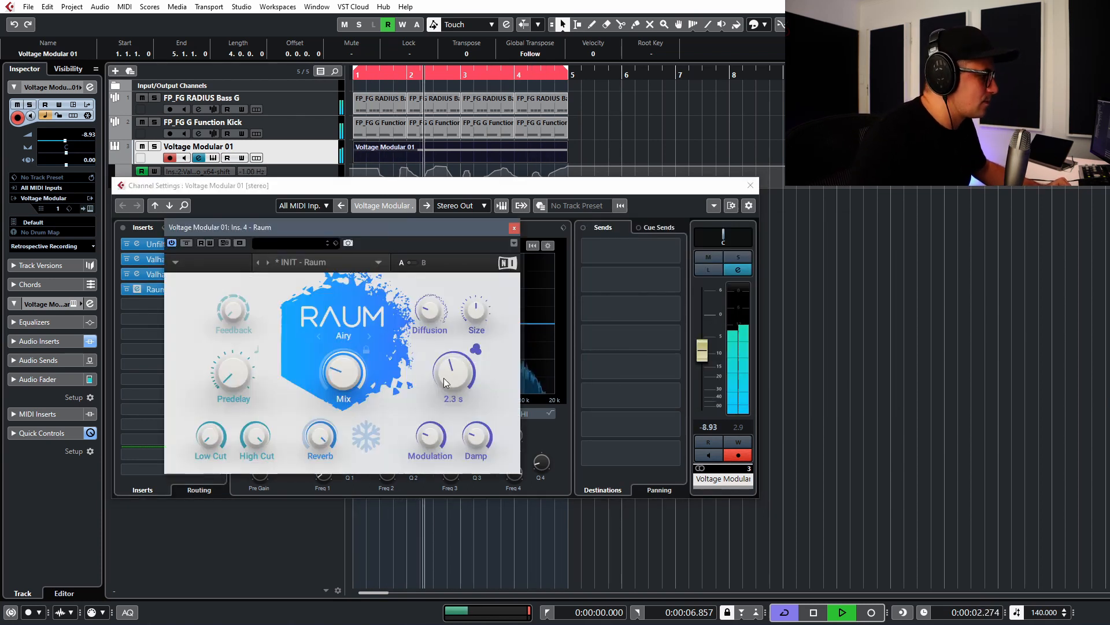
{"action": "left_click", "coordinate": [514, 227]}
{"action": "left_click", "coordinate": [142, 275]}
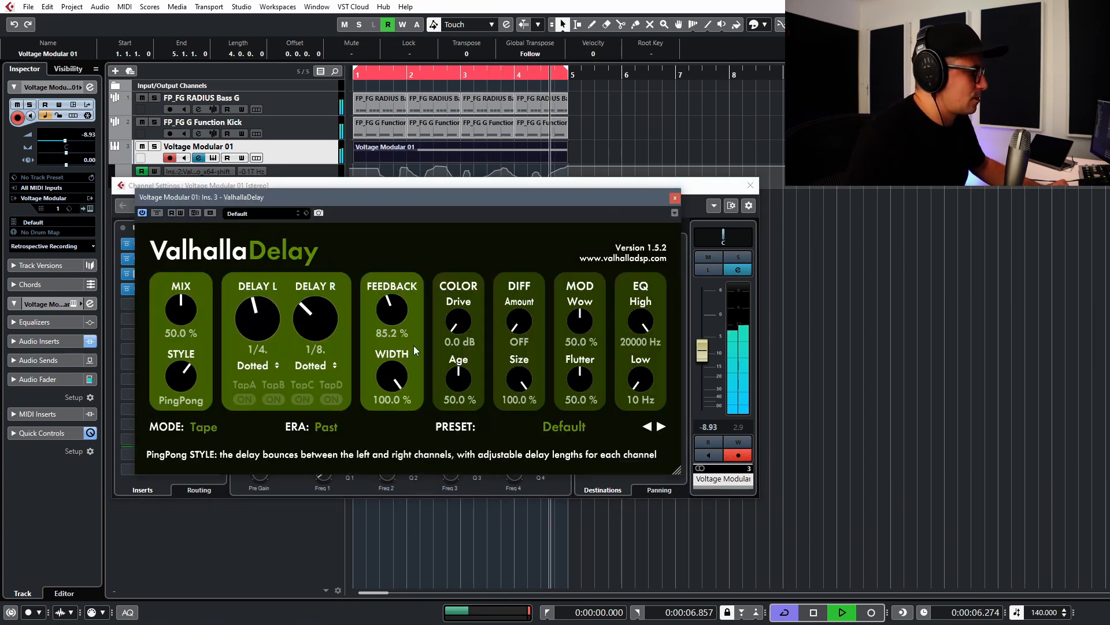
{"action": "left_click_drag", "start_coordinate": [398, 332], "coordinate": [401, 345]}
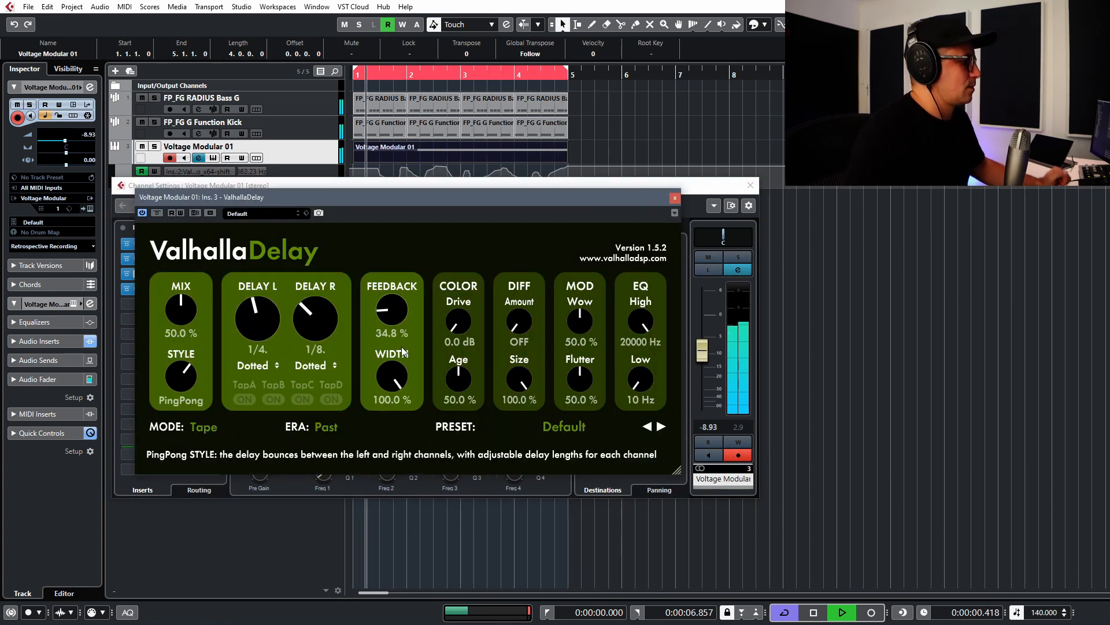
{"action": "left_click", "coordinate": [675, 199]}
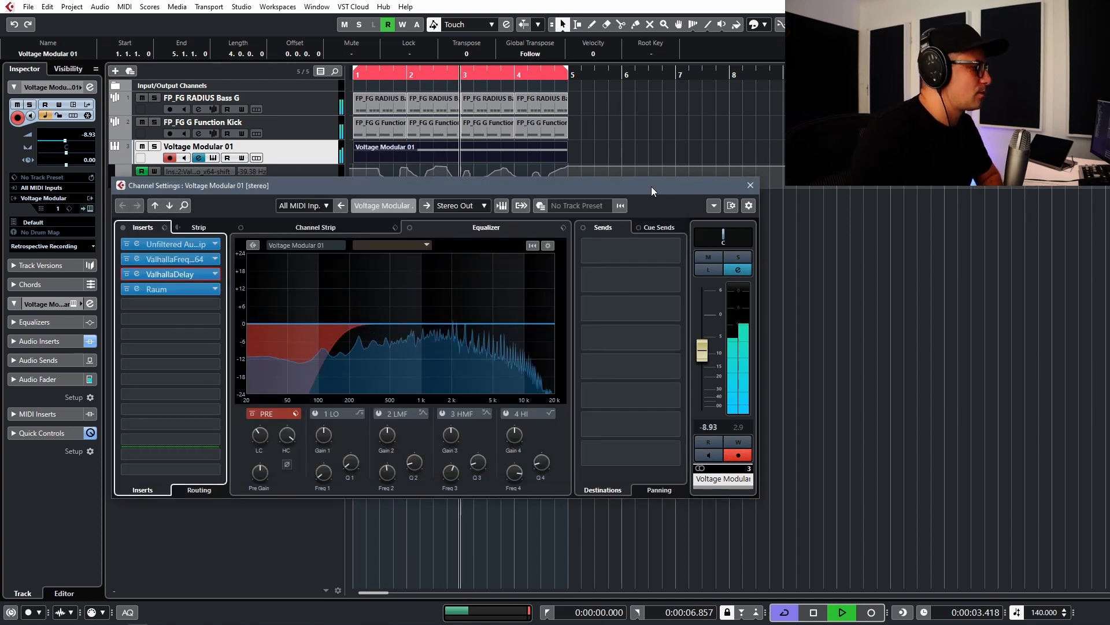
Step: Uncover and inspect the shift automation curve below the Voltage Modular 01 track, clear the selection and stop playback
{"action": "left_click_drag", "start_coordinate": [651, 186], "coordinate": [621, 243]}
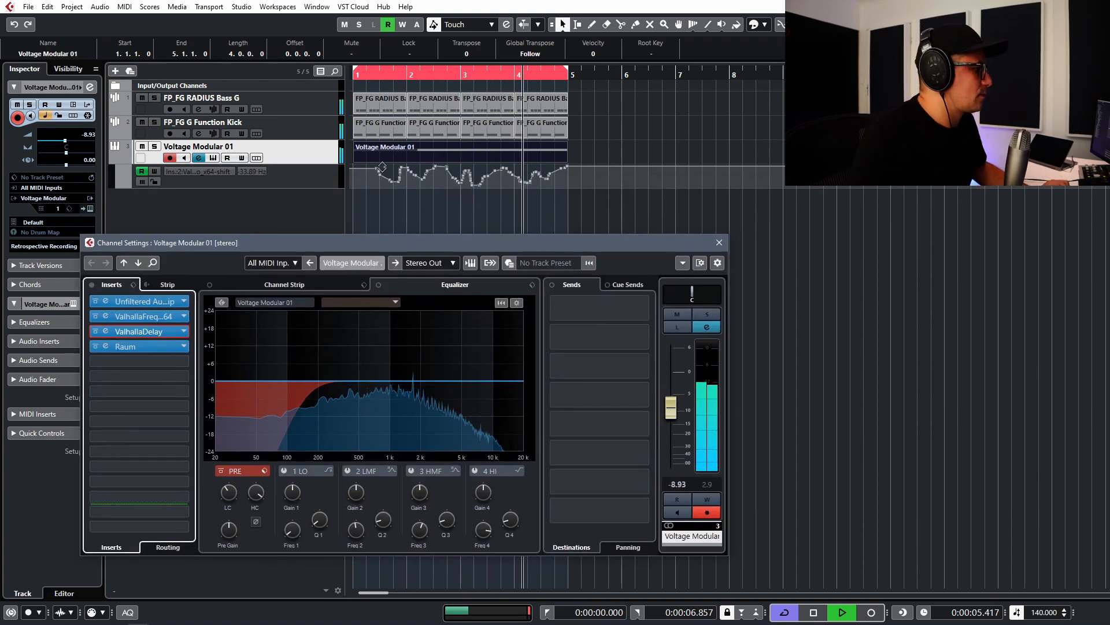
{"action": "left_click", "coordinate": [356, 172]}
{"action": "left_click", "coordinate": [434, 218]}
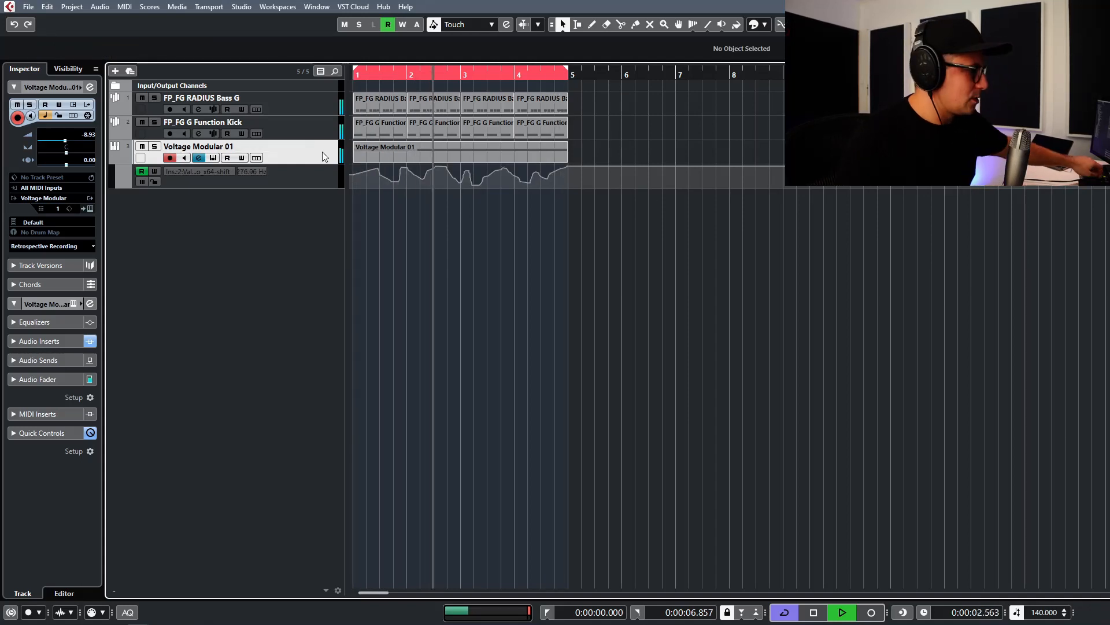
{"action": "key", "text": "space"}
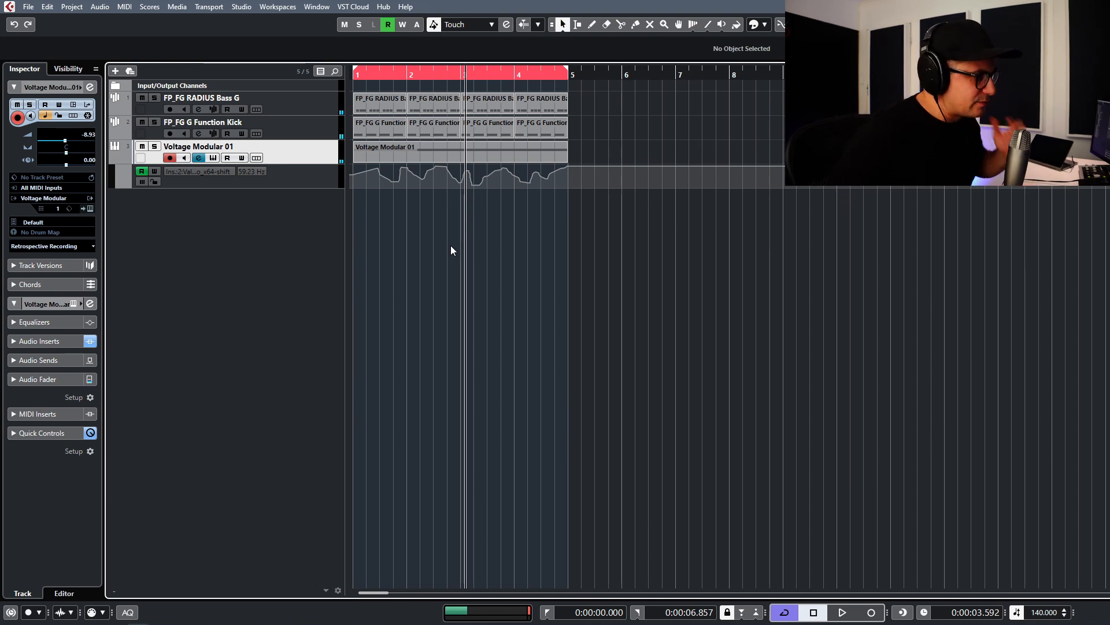
Step: Set ValhallaDelay's mix and feedback to 0.0% on the Voltage Modular 01 channel and leave the delay active
{"action": "left_click", "coordinate": [198, 159]}
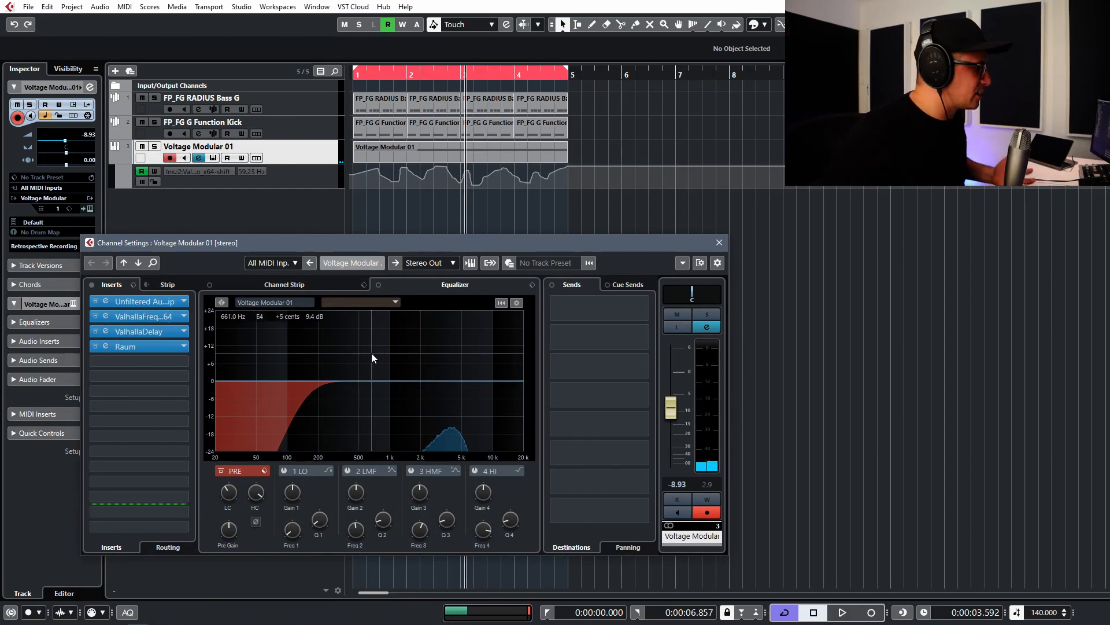
{"action": "left_click", "coordinate": [109, 333]}
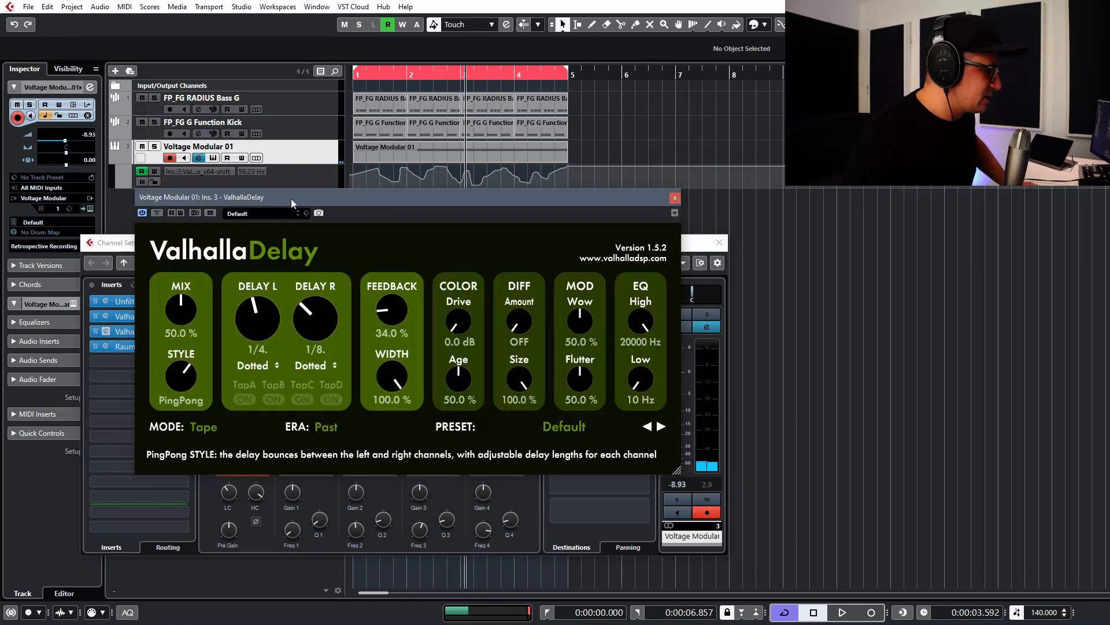
{"action": "left_click_drag", "start_coordinate": [181, 310], "coordinate": [181, 352]}
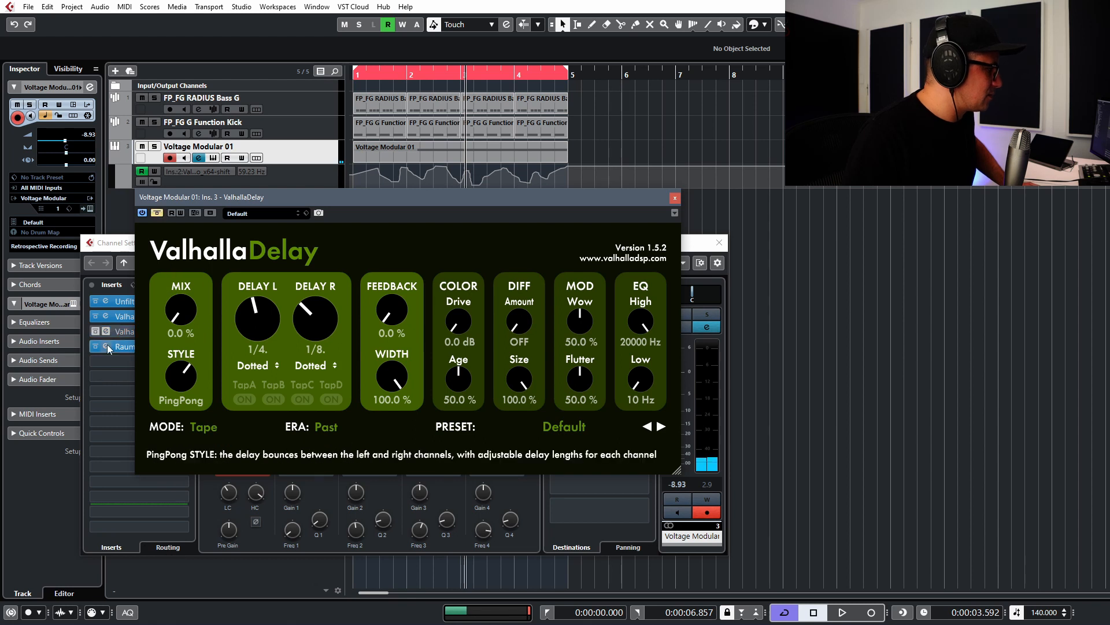
{"action": "left_click", "coordinate": [106, 316]}
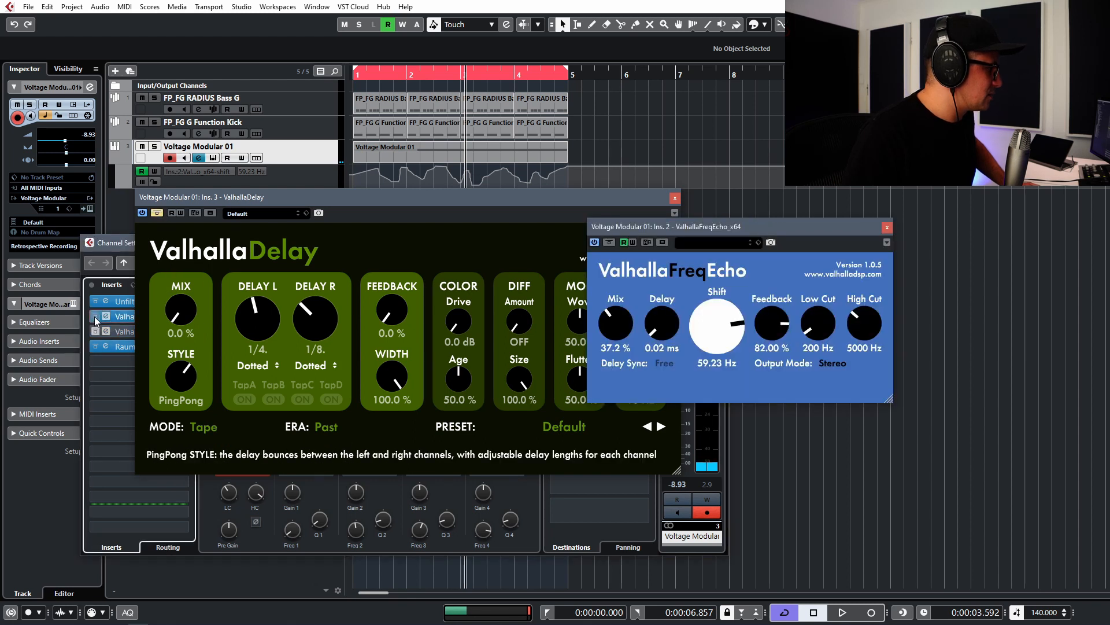
{"action": "left_click", "coordinate": [96, 331]}
{"action": "left_click", "coordinate": [105, 331]}
{"action": "left_click", "coordinate": [105, 328]}
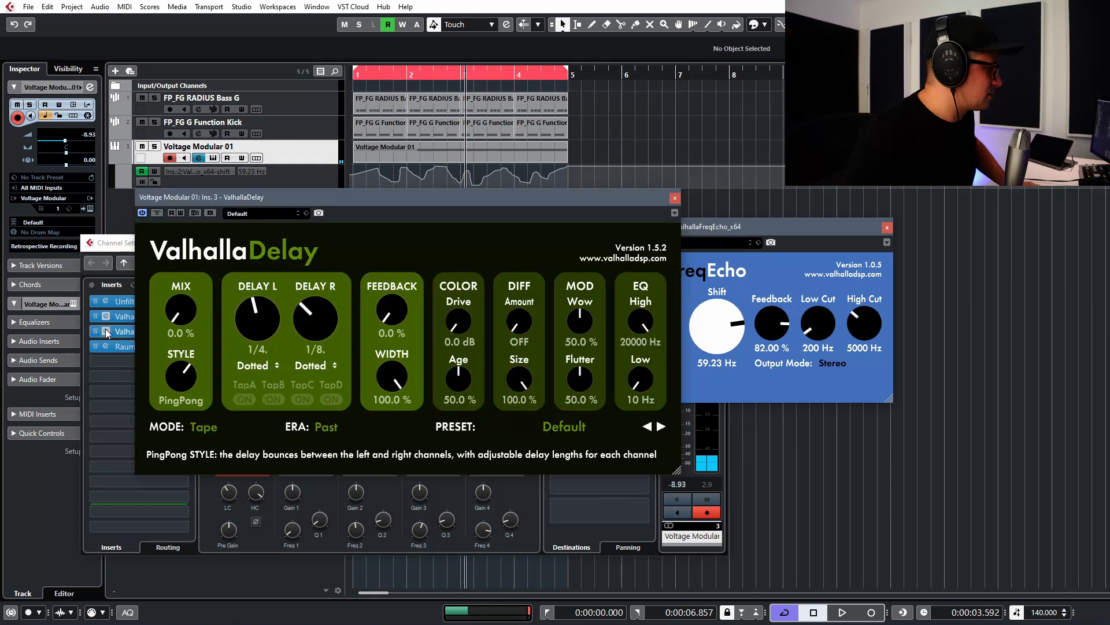
Step: Set ValhallaFreqEcho's feedback to 66.00%, audition the loop, and close the effect and channel settings windows
{"action": "left_click", "coordinate": [105, 329]}
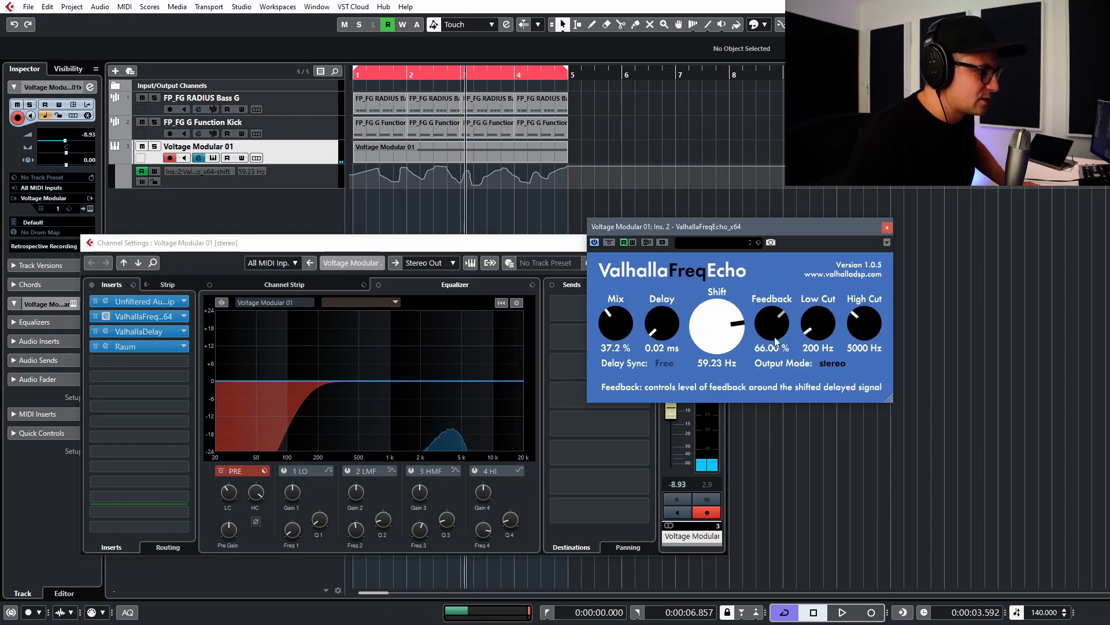
{"action": "key", "text": "space"}
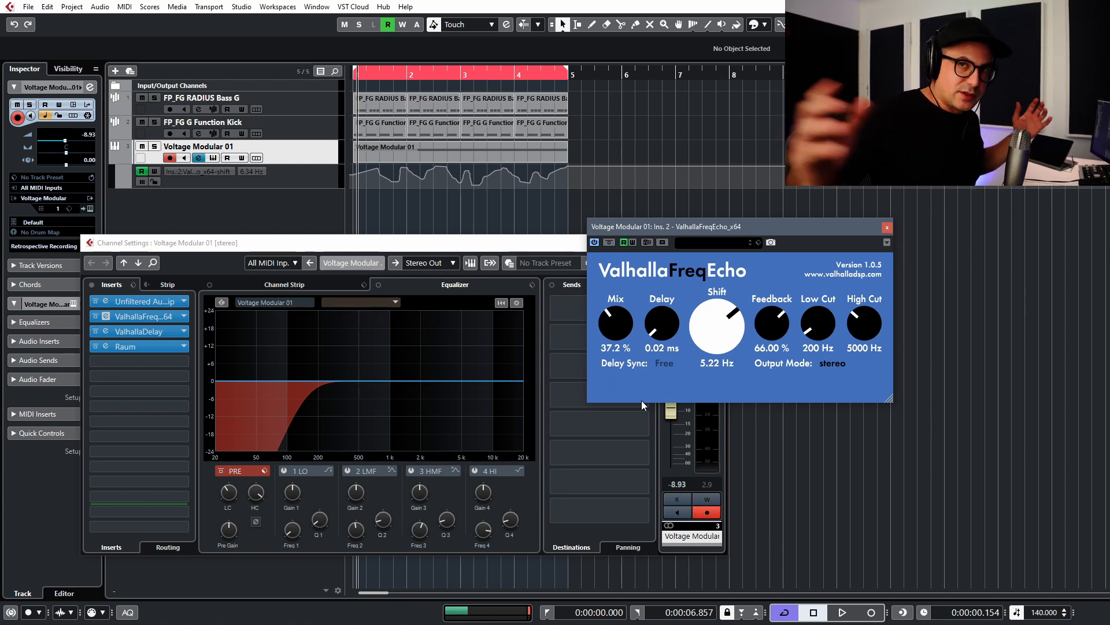
{"action": "left_click", "coordinate": [887, 227]}
{"action": "left_click", "coordinate": [717, 242]}
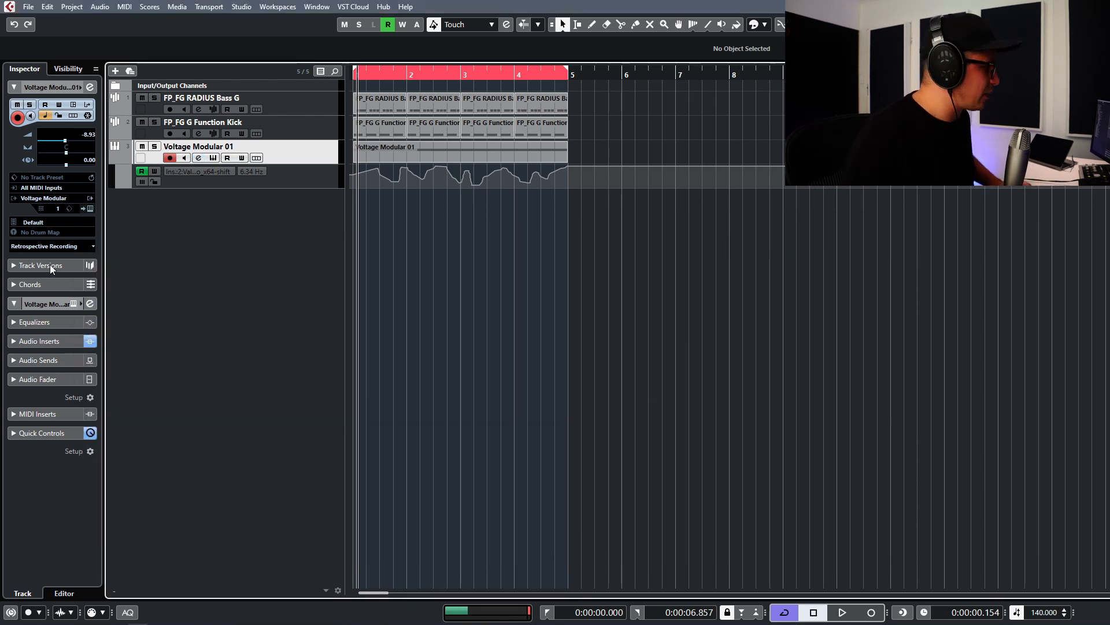
Step: Open the Voltage Modular instrument, review the complete patch from sync divider to panner, and return to the arrangement
{"action": "left_click", "coordinate": [214, 158]}
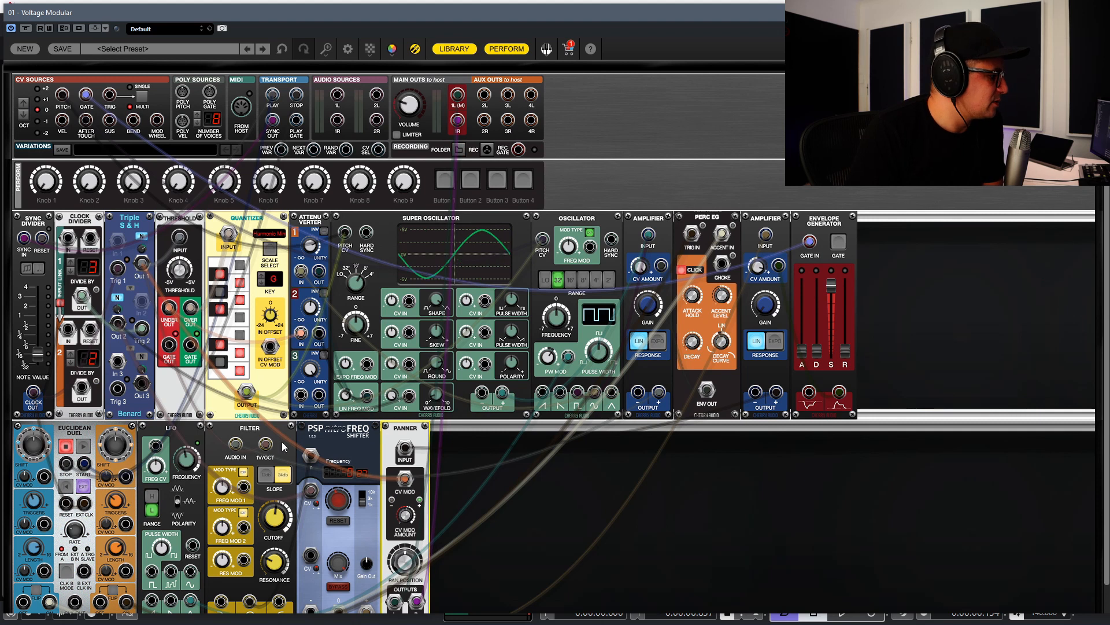
{"action": "scroll", "coordinate": [515, 544], "scroll_direction": "down", "scroll_amount": 1}
{"action": "scroll", "coordinate": [504, 439], "scroll_direction": "up", "scroll_amount": 1}
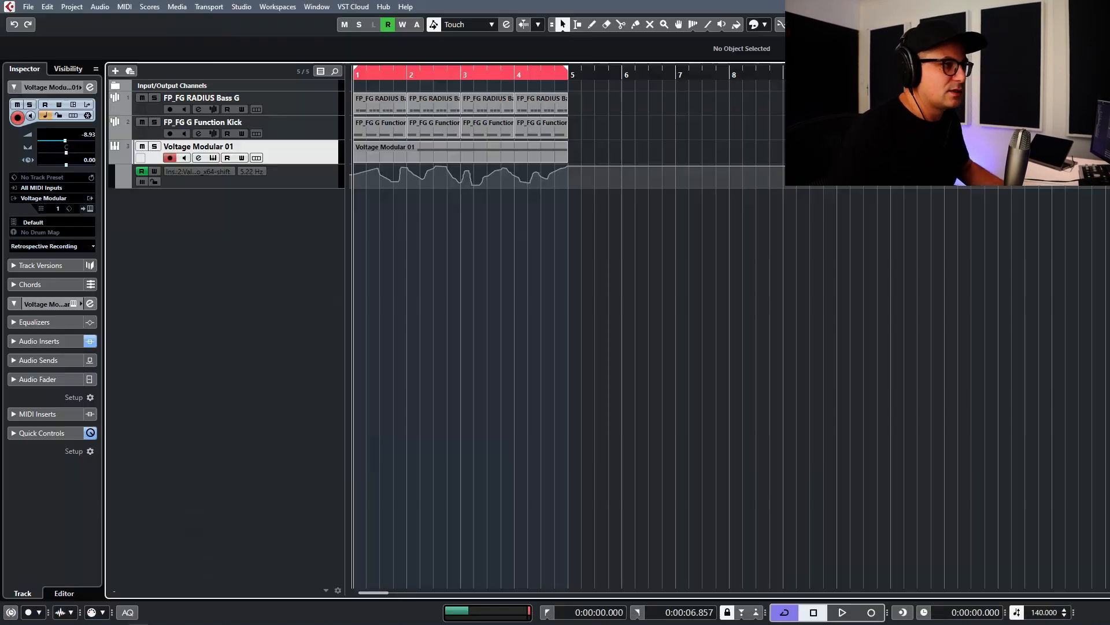
{"action": "key", "text": "g"}
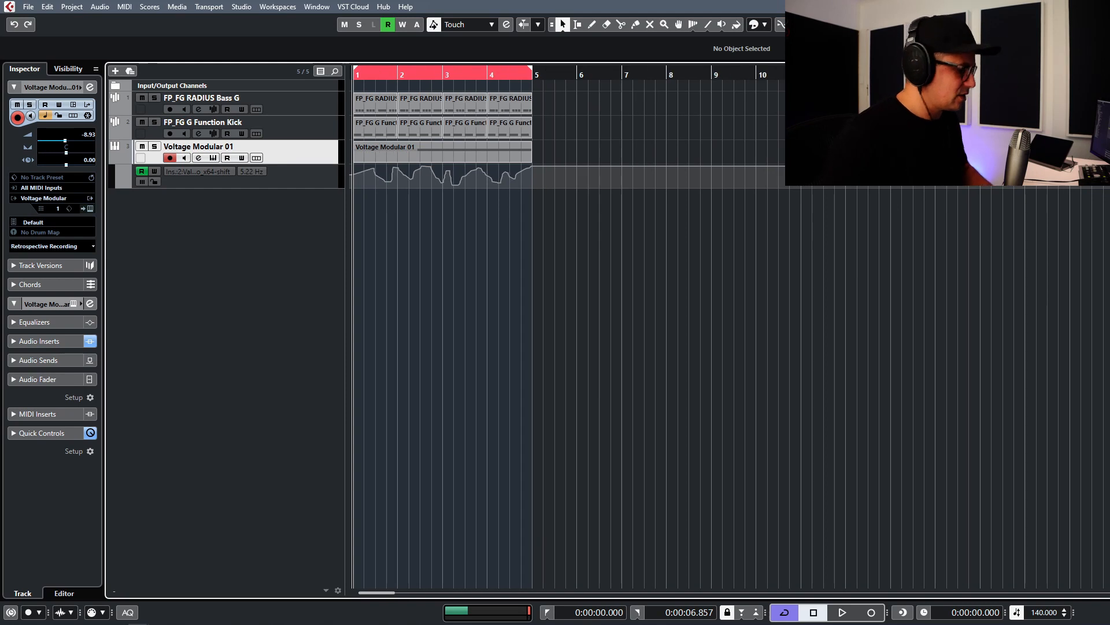